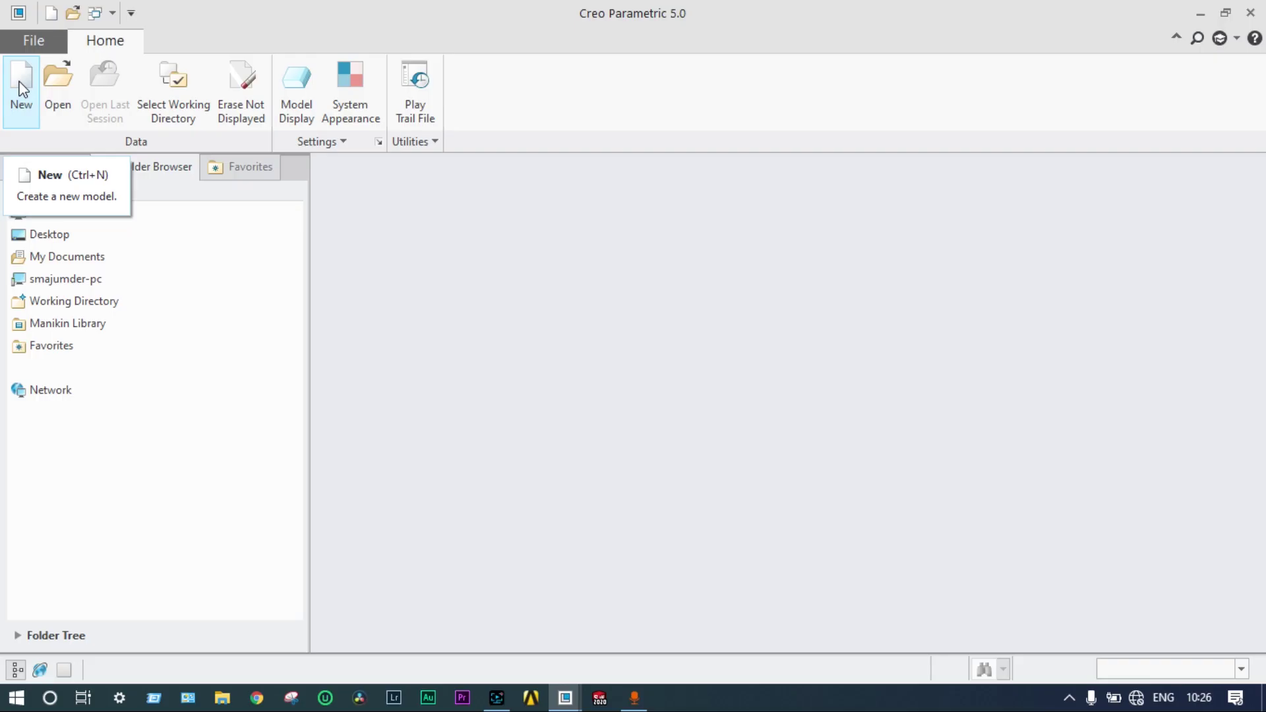
Step: Start a new solid part named BEAM without using the default template
left_click(21, 84)
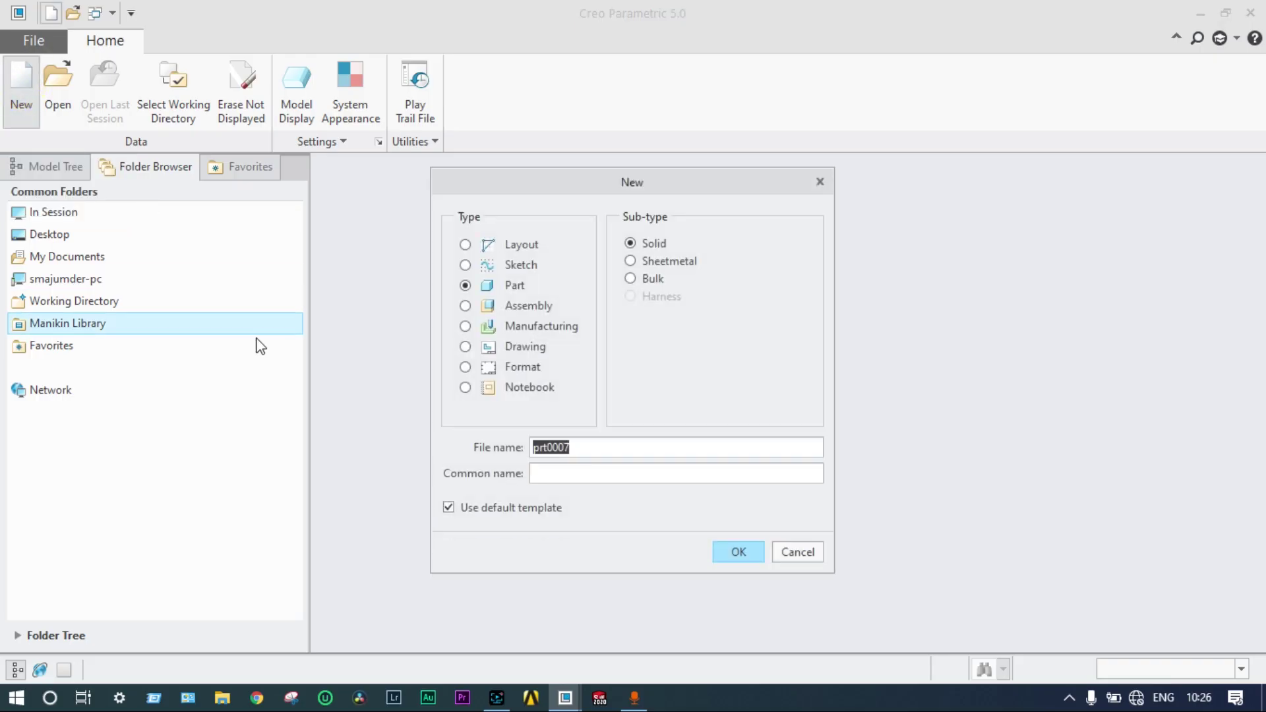
left_click(449, 508)
left_click(584, 447)
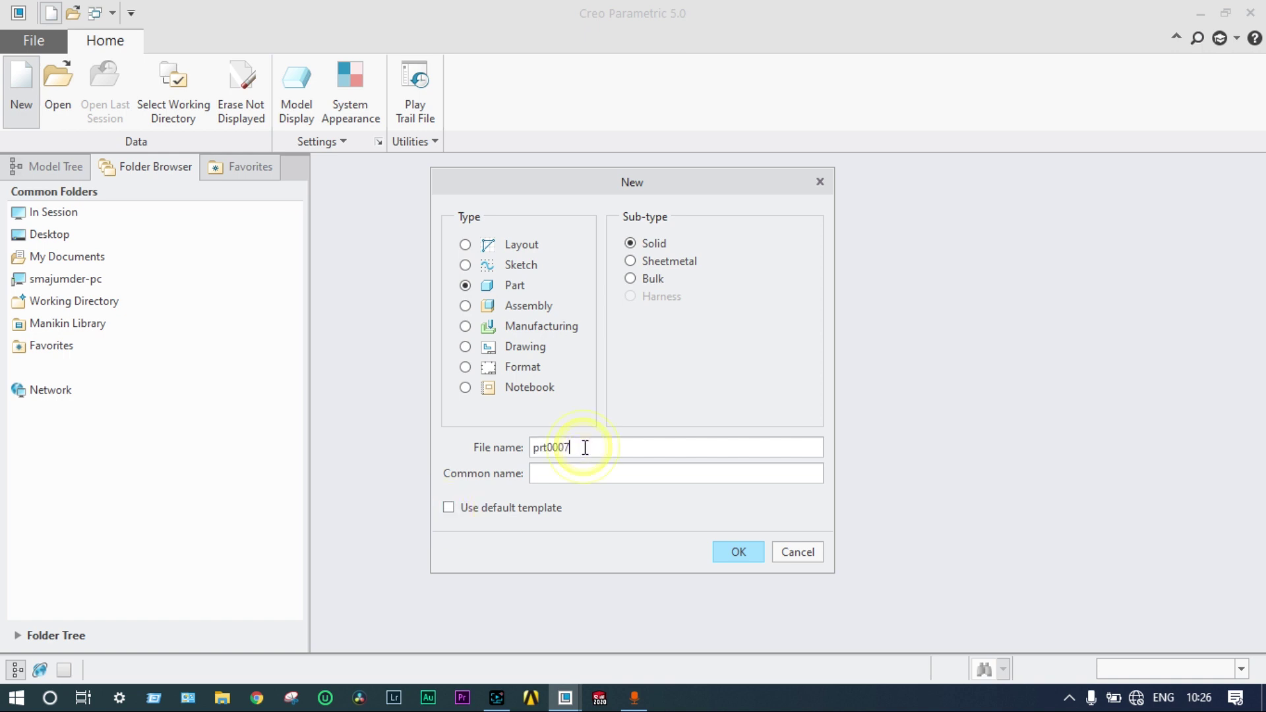
key("BackSpace")
key("BackSpace")
key("BackSpace")
key("BackSpace")
key("BackSpace")
key("BackSpace")
key("BackSpace")
type("BEAM")
left_click(731, 552)
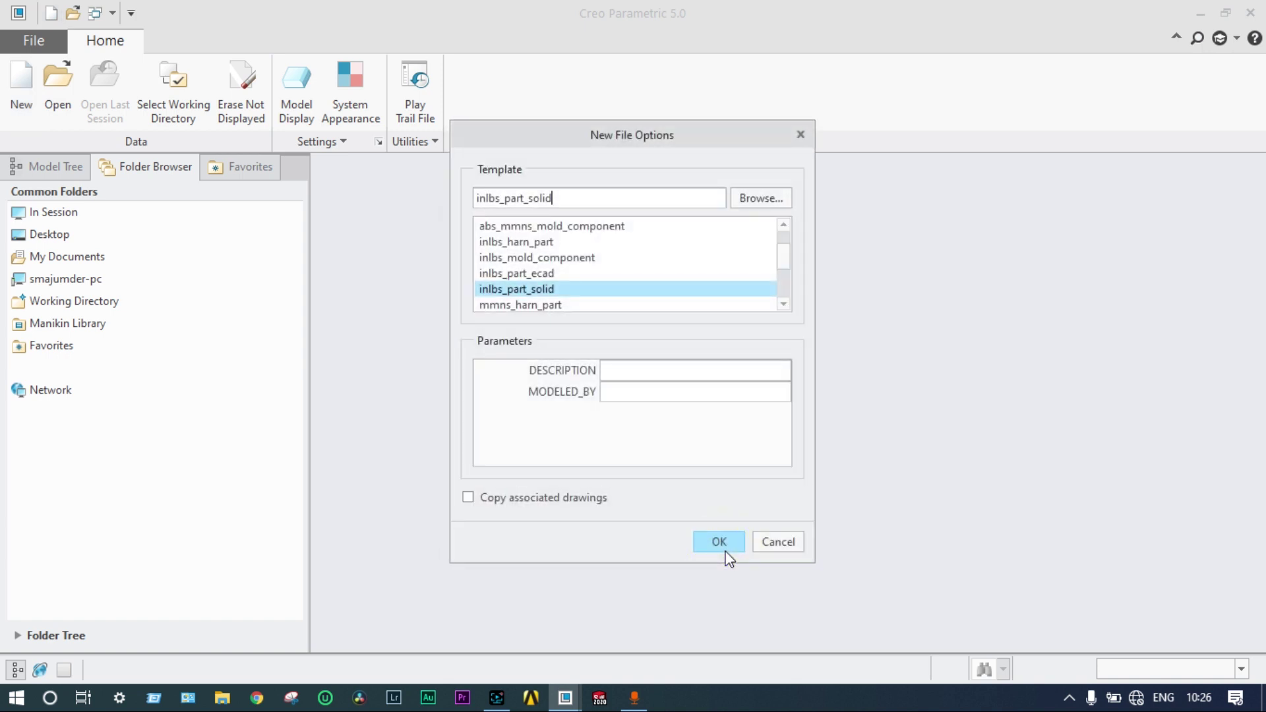
Step: Create the part from the mmns_part_solid template
left_click(783, 304)
left_click(783, 304)
left_click(783, 304)
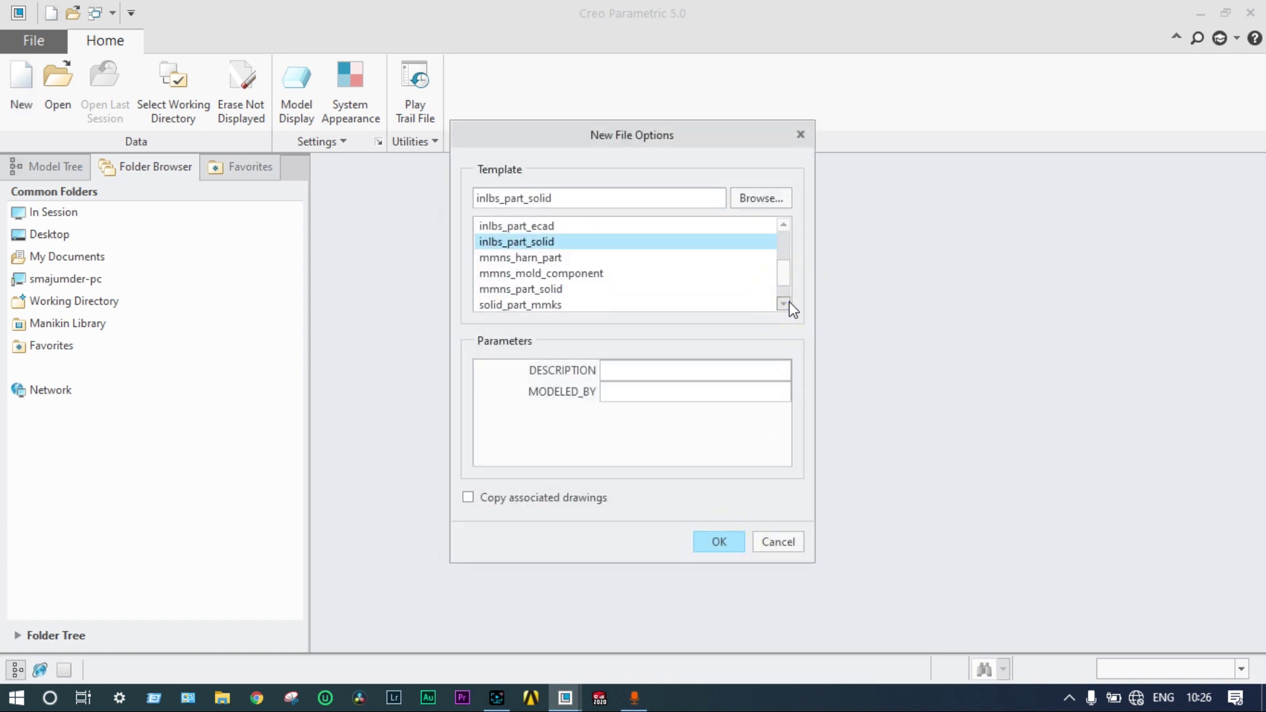
double_click(568, 289)
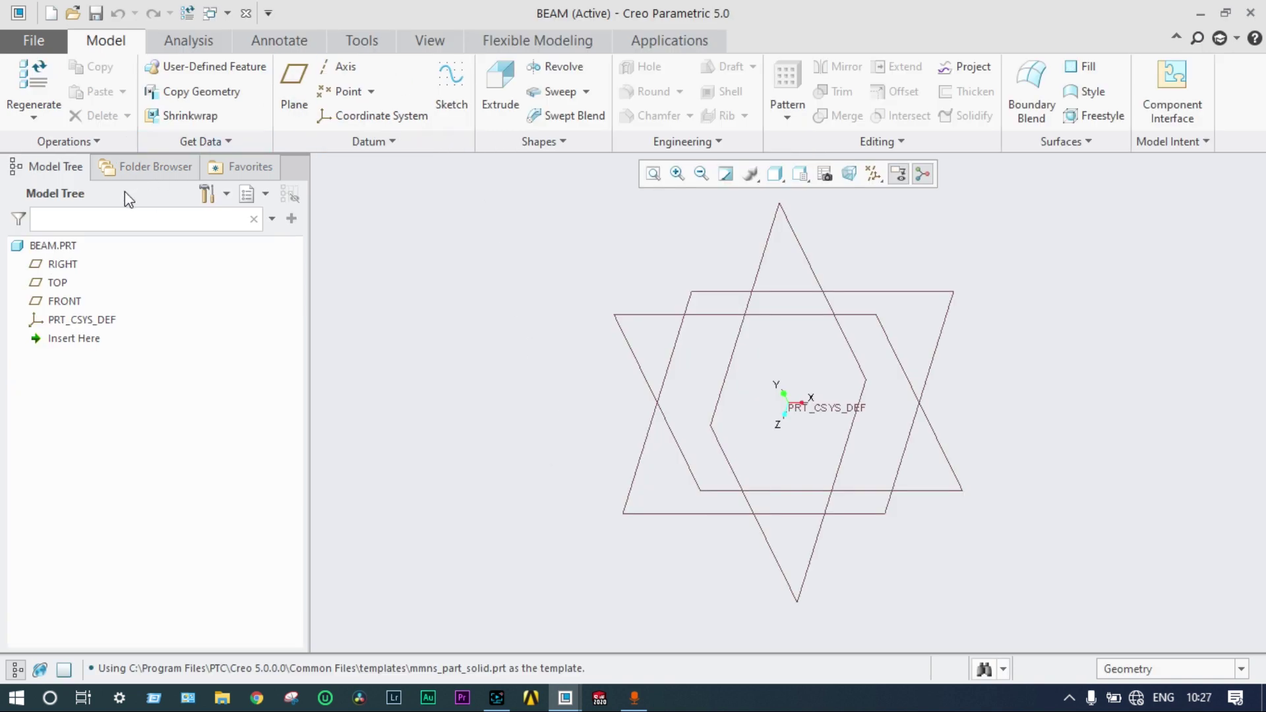
Step: On the RIGHT datum plane, sketch a rectangle about 104 mm wide and 170 mm high with one corner at the origin
left_click(51, 265)
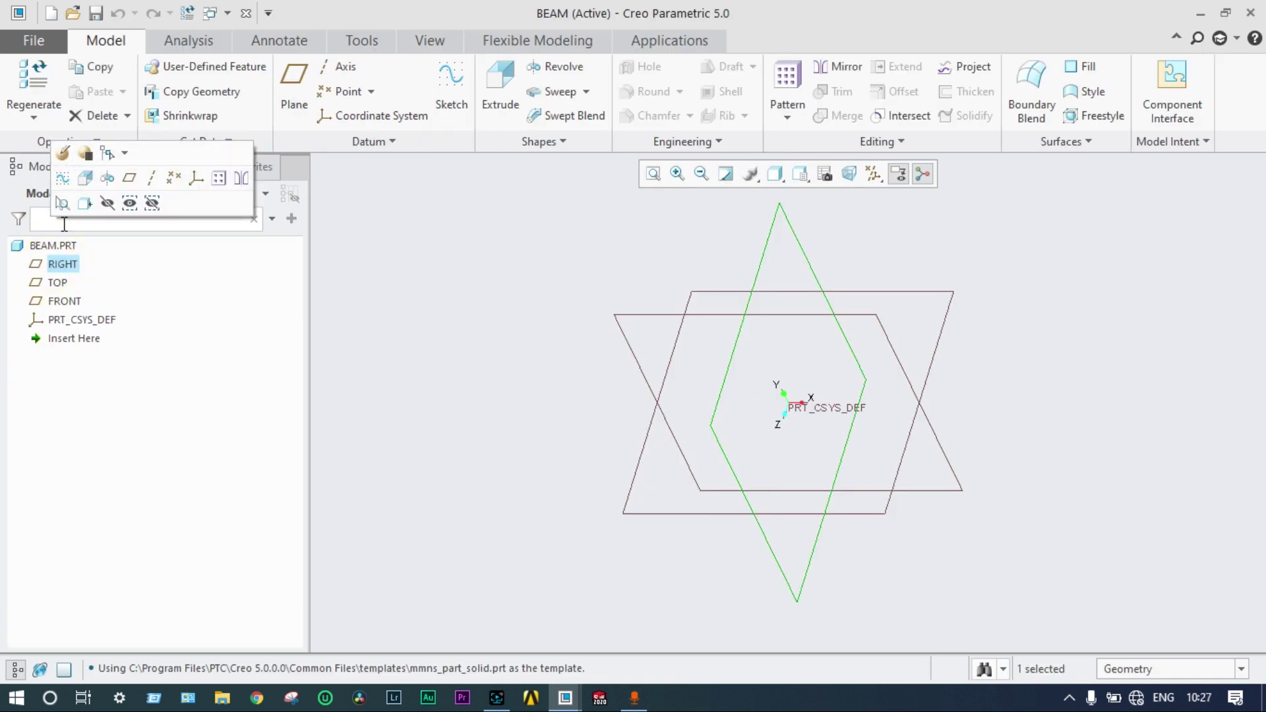
left_click(64, 179)
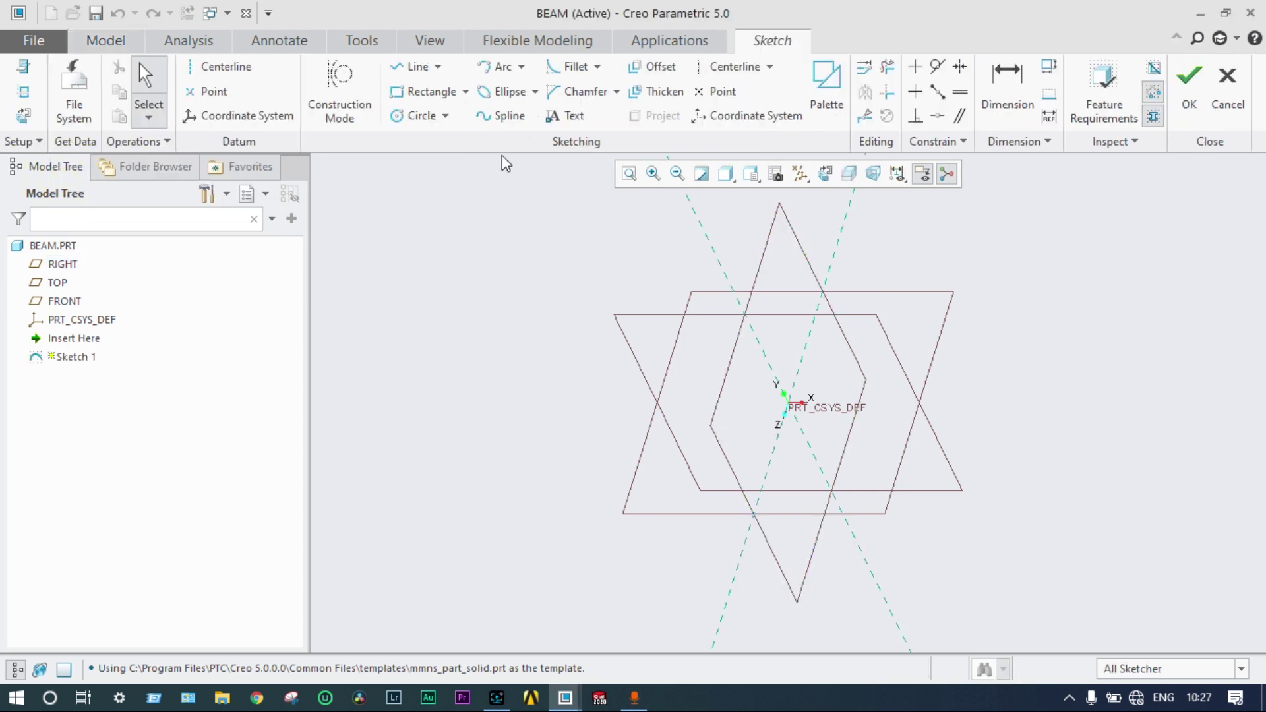
left_click(824, 173)
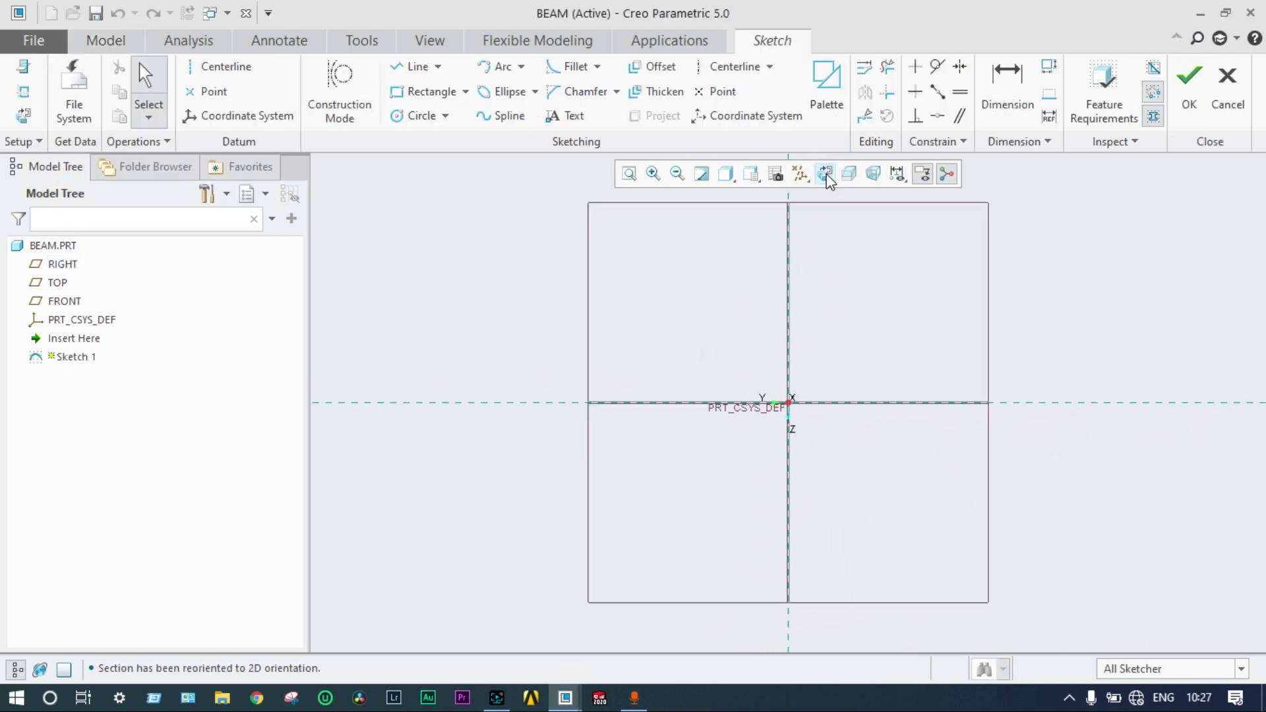
left_click(395, 102)
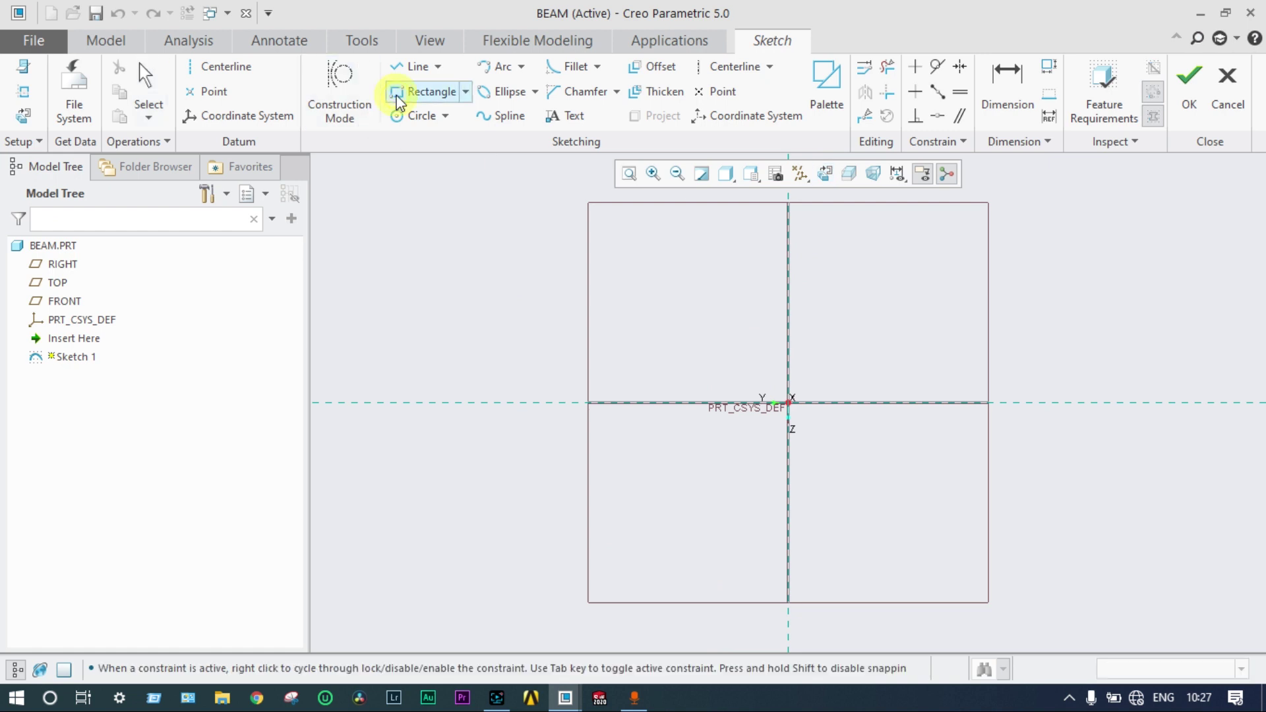
left_click(789, 269)
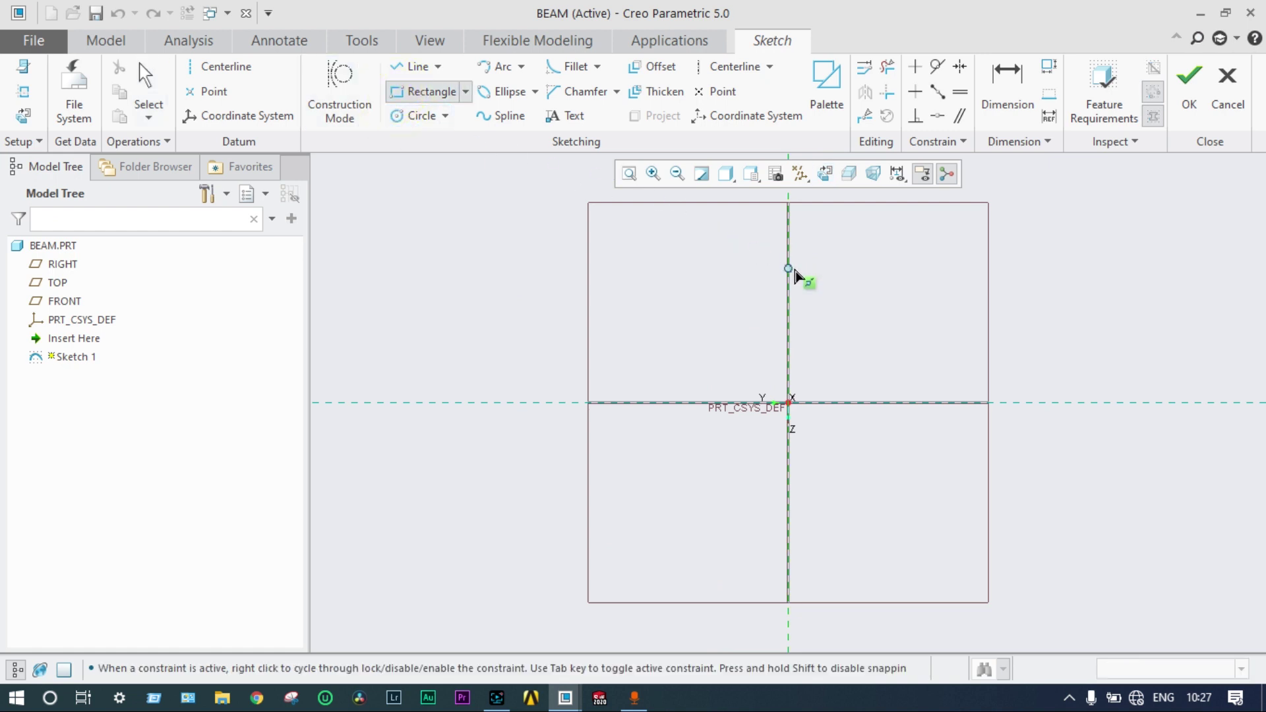
left_click(880, 429)
middle_click(881, 430)
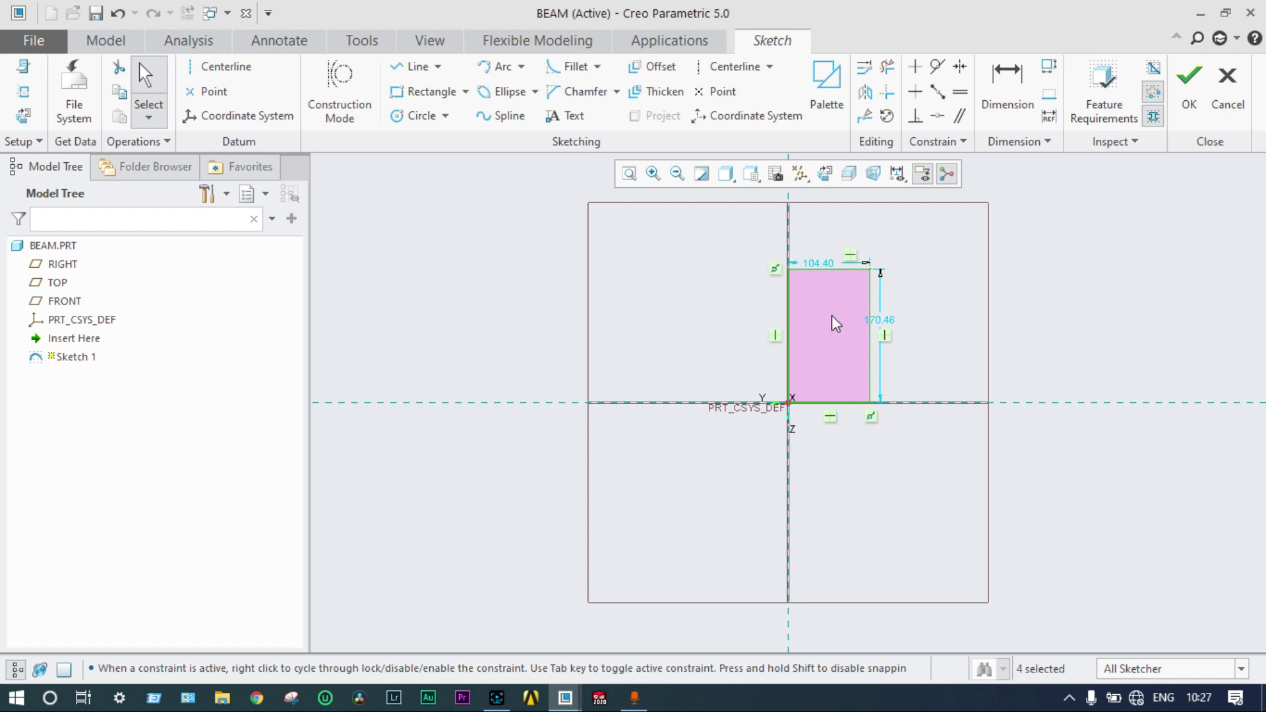
Step: Set the rectangle's width to 200 mm and its height to 300 mm, and finish the sketch
double_click(818, 263)
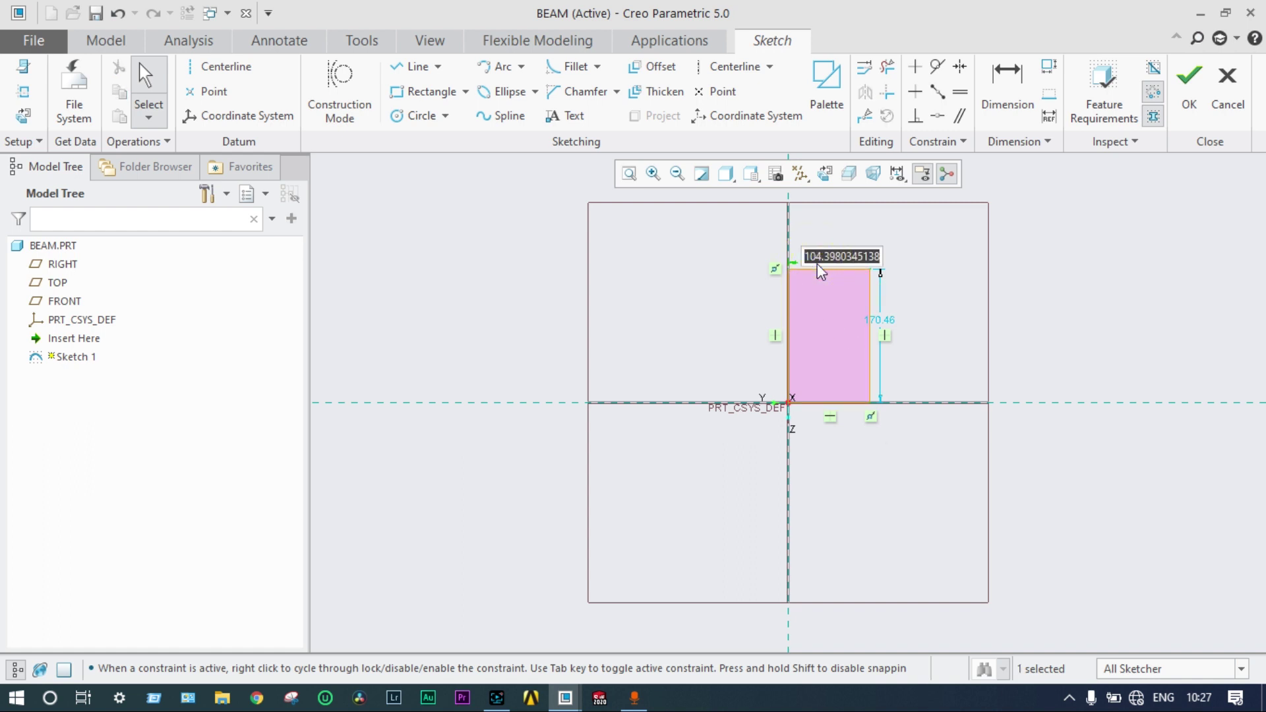
type("200")
key("Return")
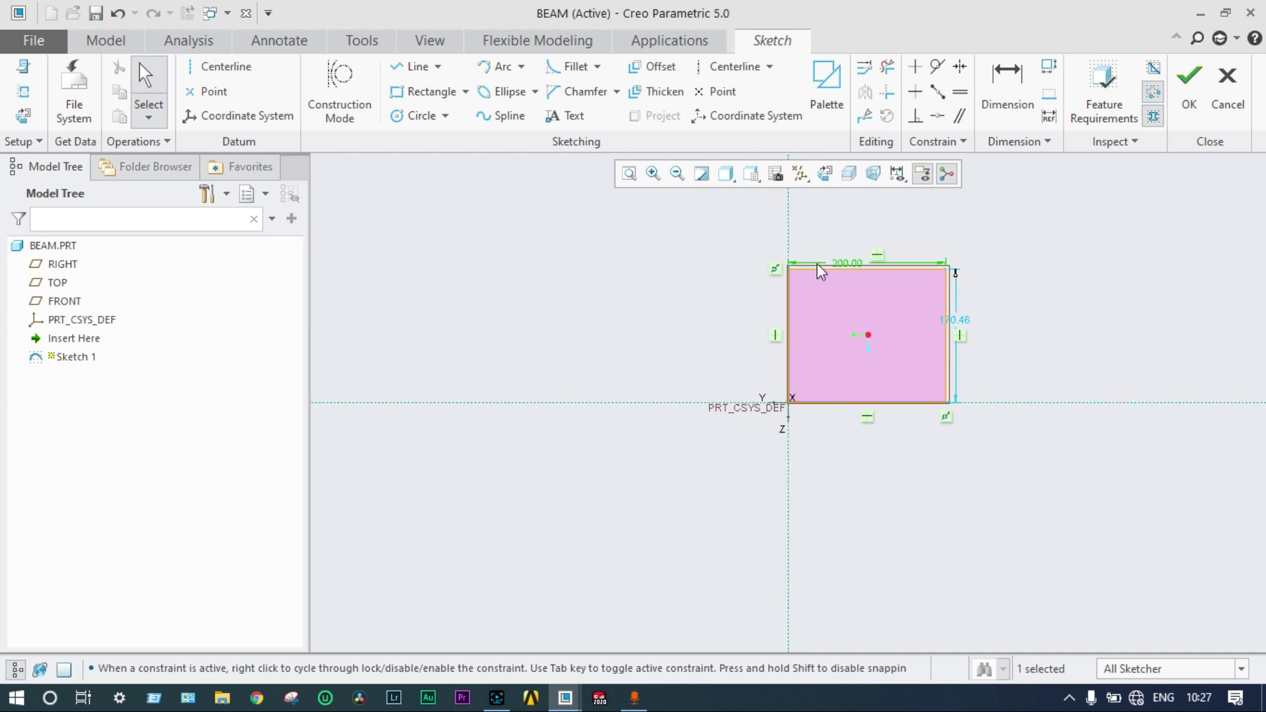
double_click(959, 323)
type("300")
key("Return")
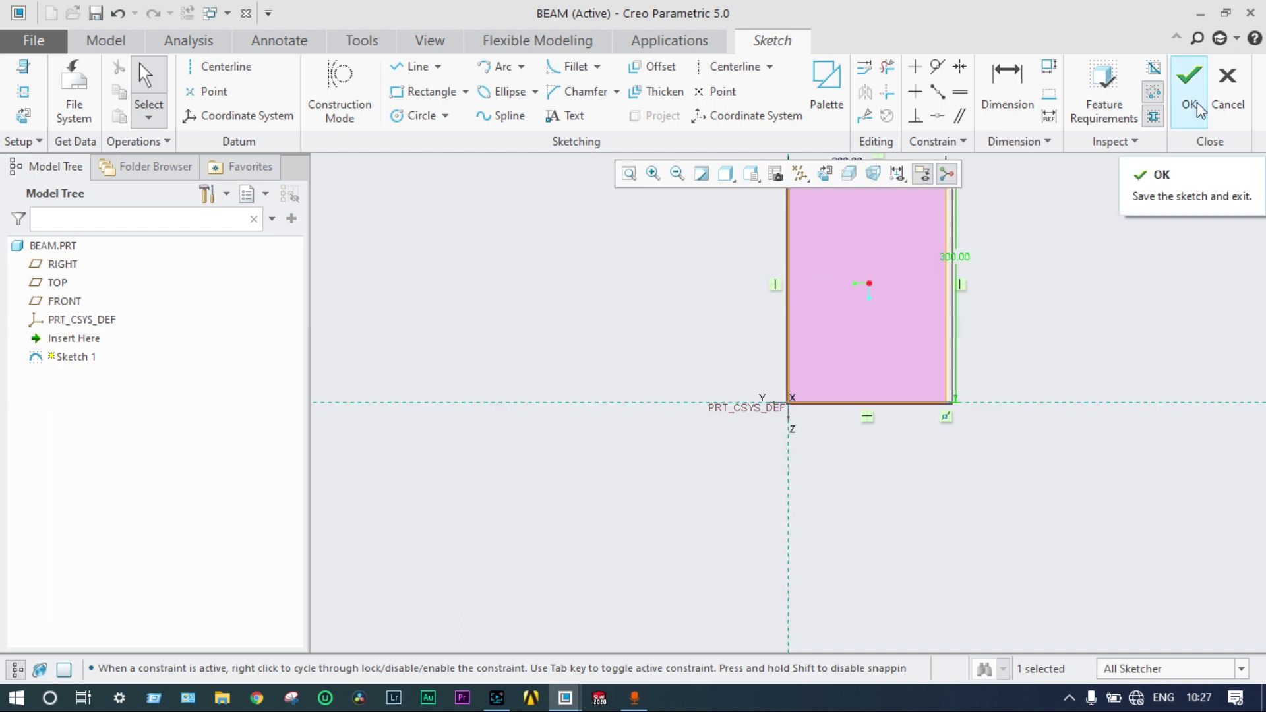
left_click(1190, 83)
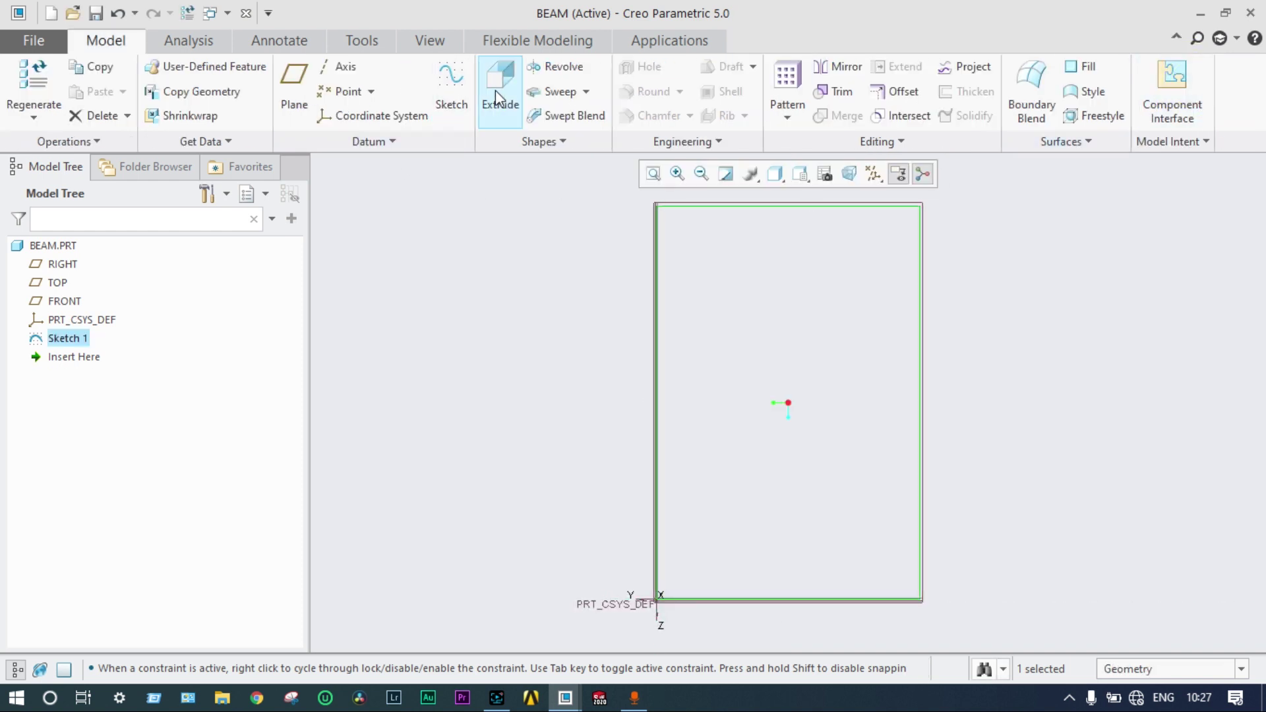
Step: Extrude the rectangular sketch to a depth of 1000 mm as a solid
left_click(499, 89)
double_click(153, 87)
type("1000")
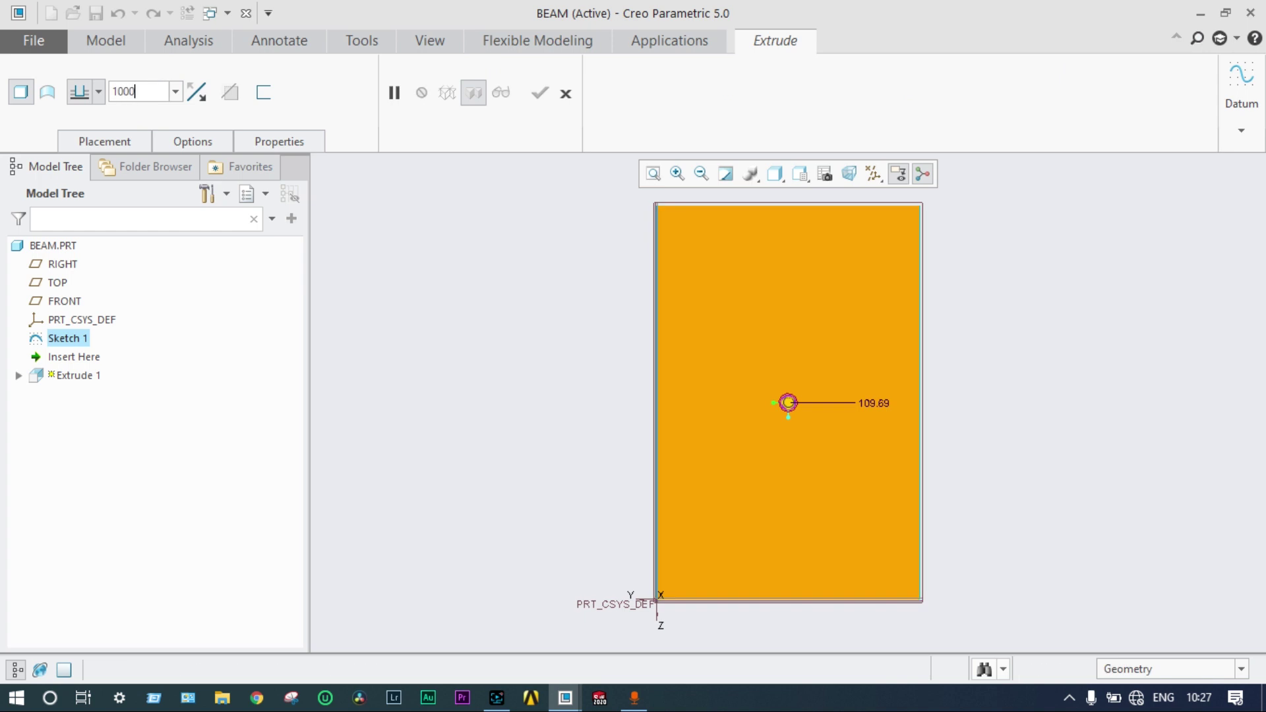
key("Return")
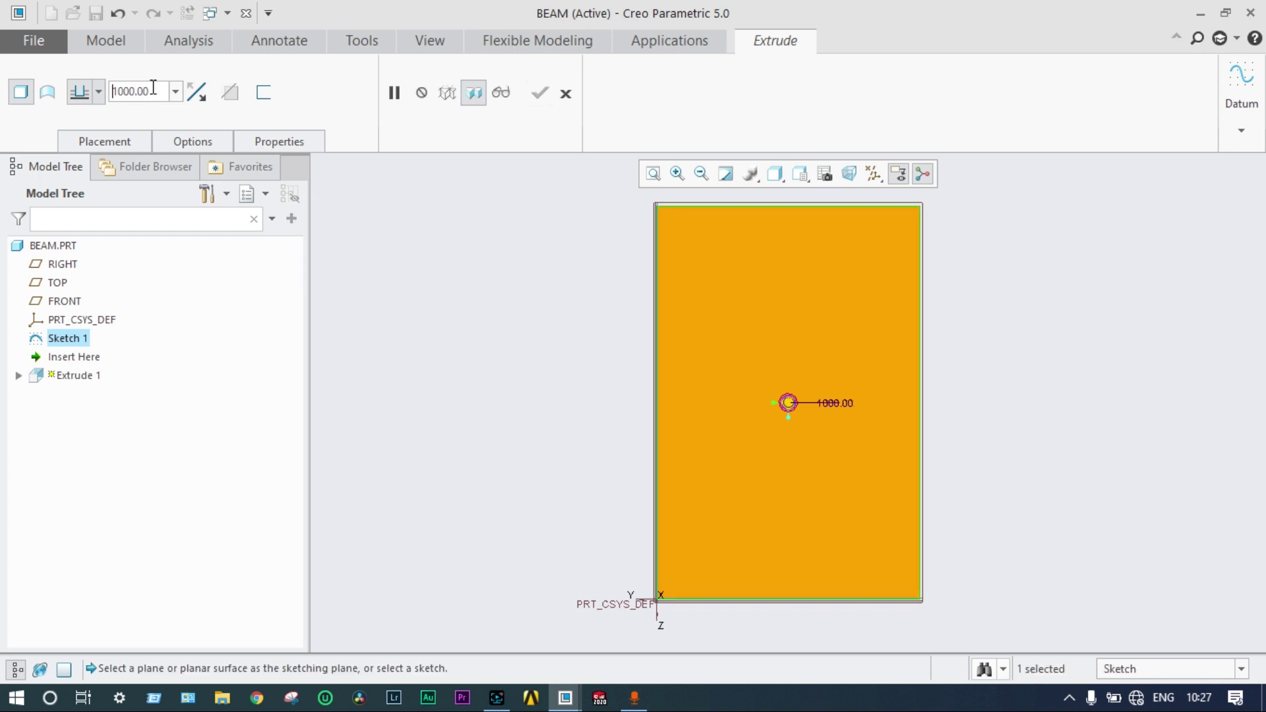
left_click(539, 93)
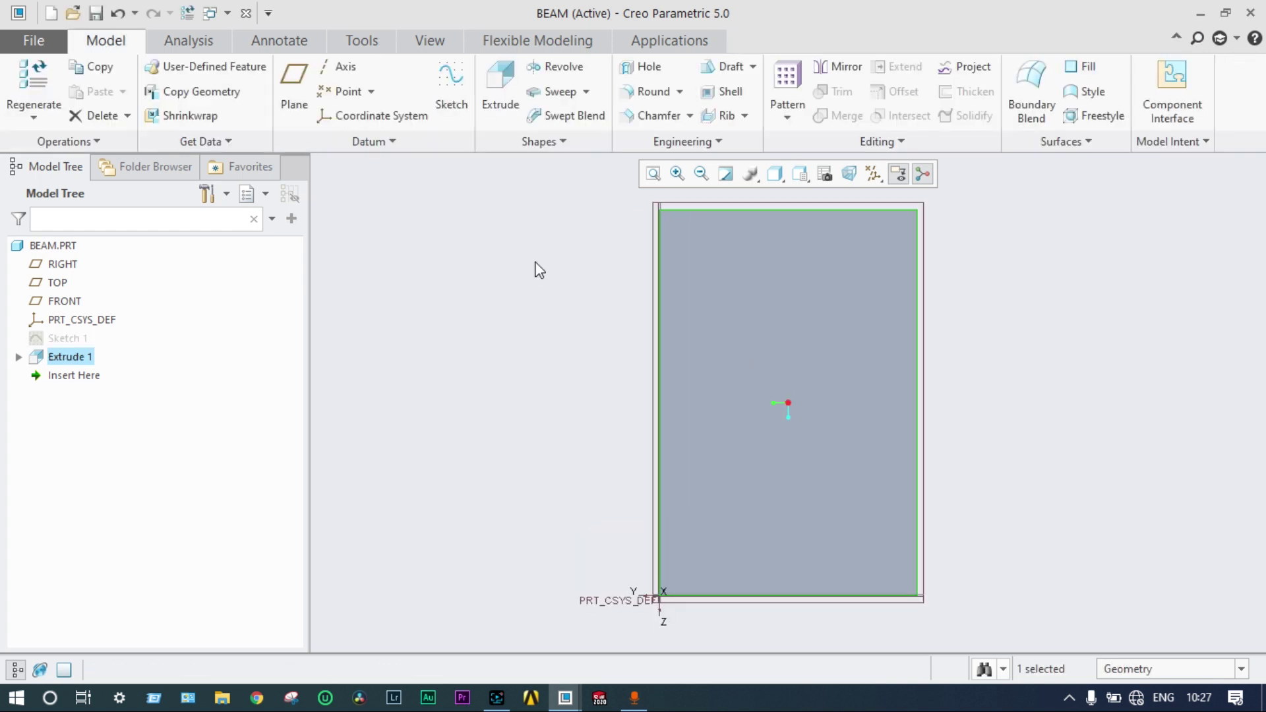
Step: Bring the extruded beam into the Creo Simulate environment in structure mode
key("ctrl+d")
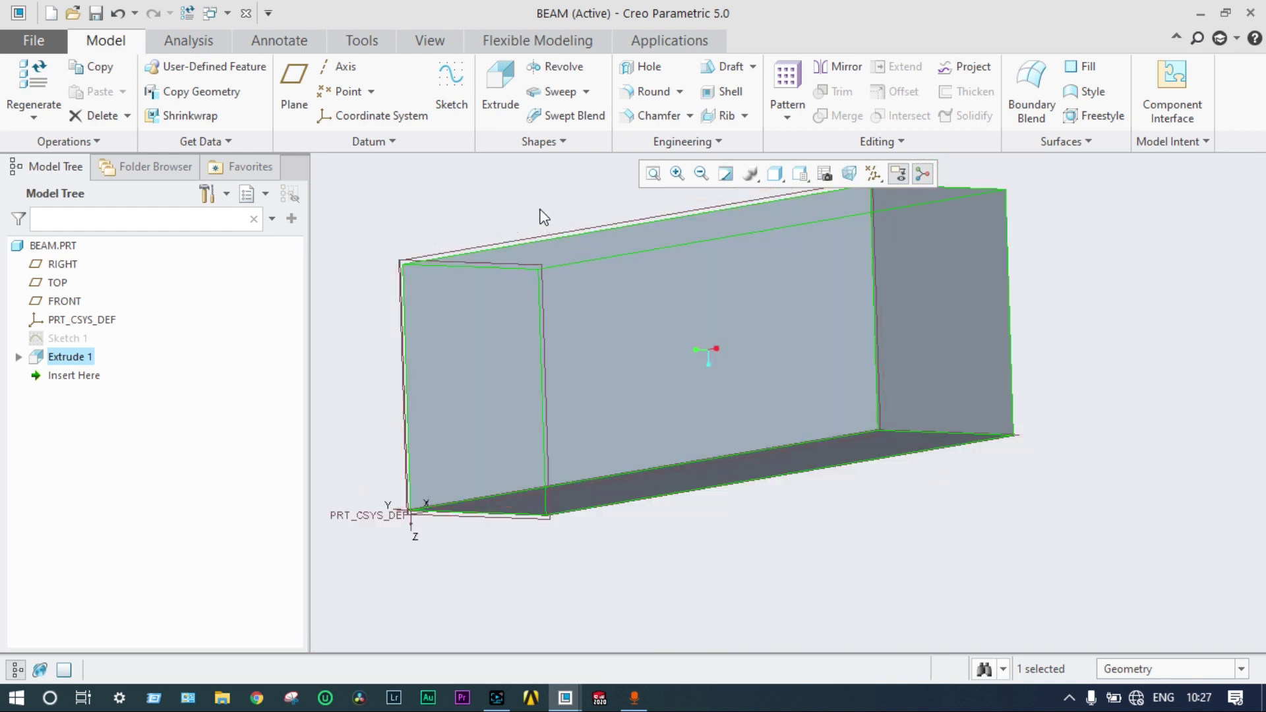
middle_click_drag(540, 212, 539, 231)
scroll(548, 197, "down", 4)
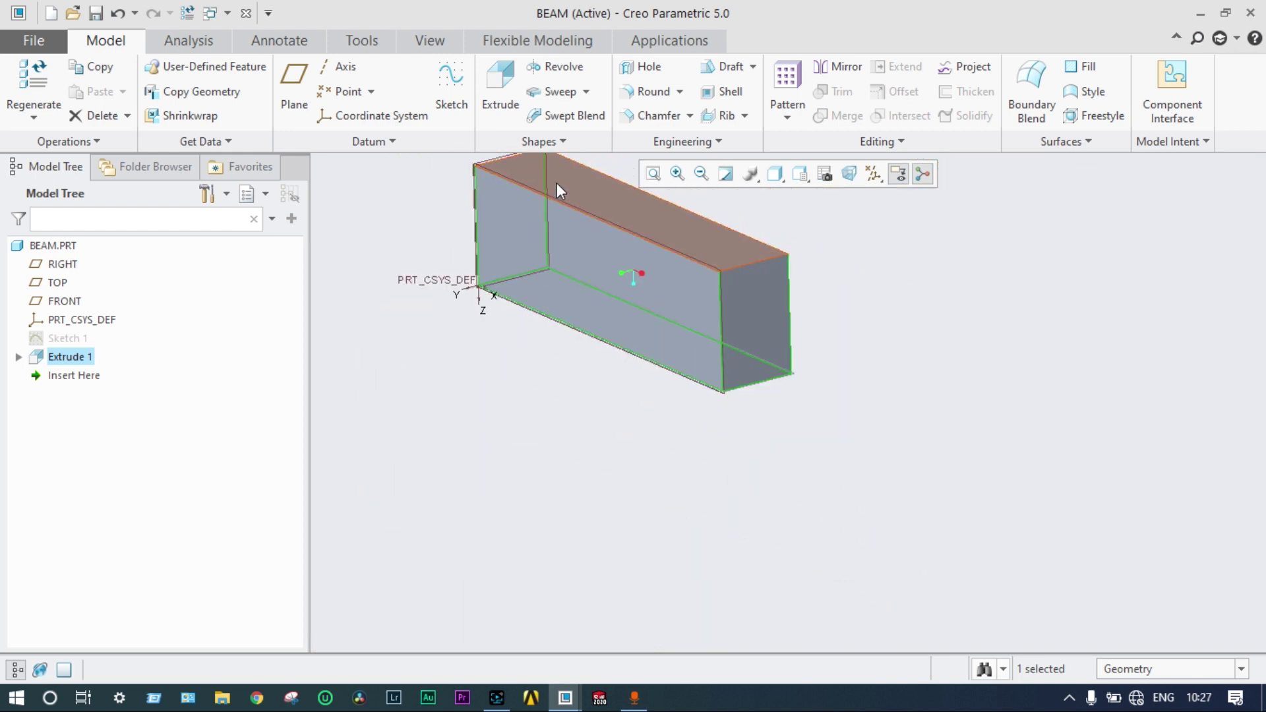
scroll(602, 160, "down", 2)
scroll(602, 160, "up", 5)
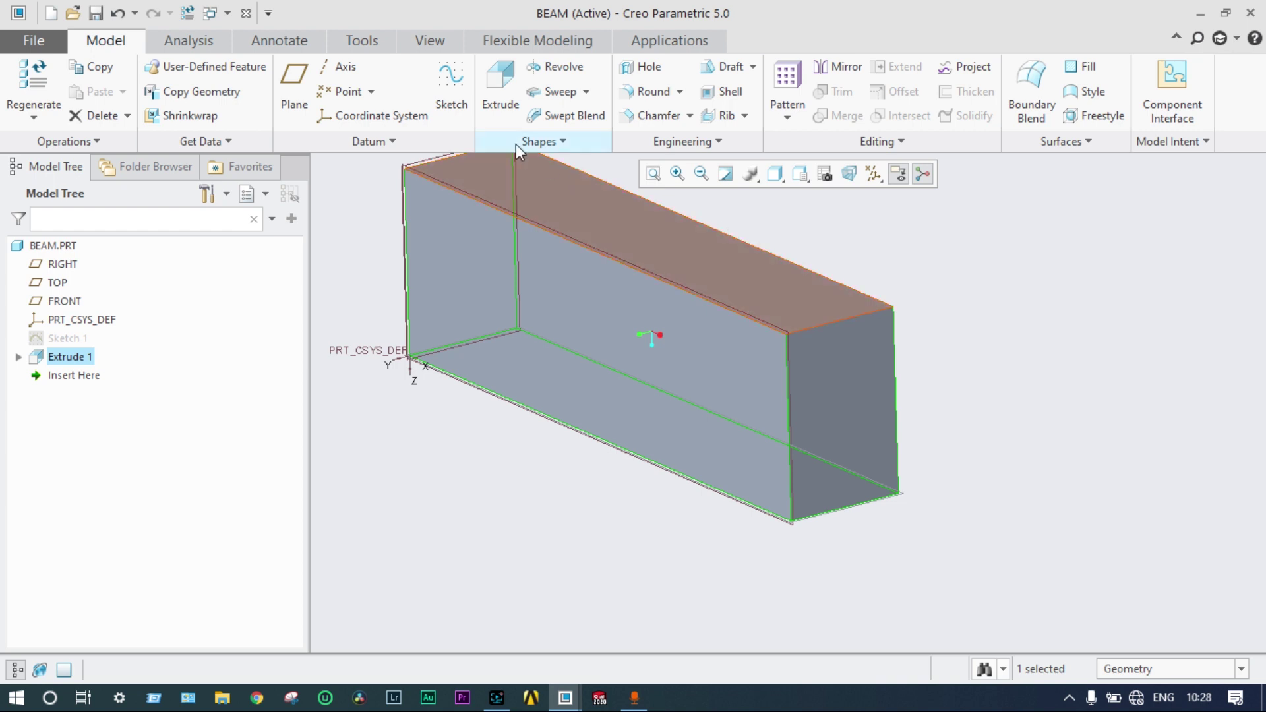
double_click(191, 42)
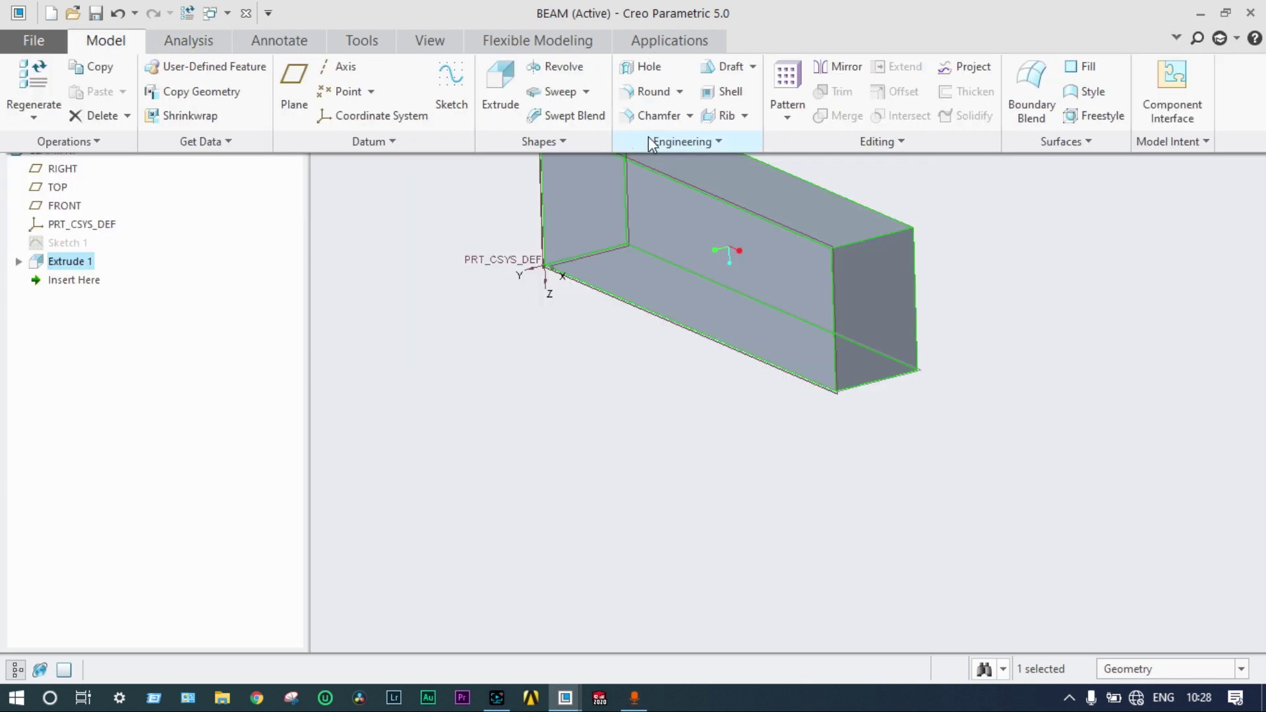
left_click(669, 40)
left_click(117, 73)
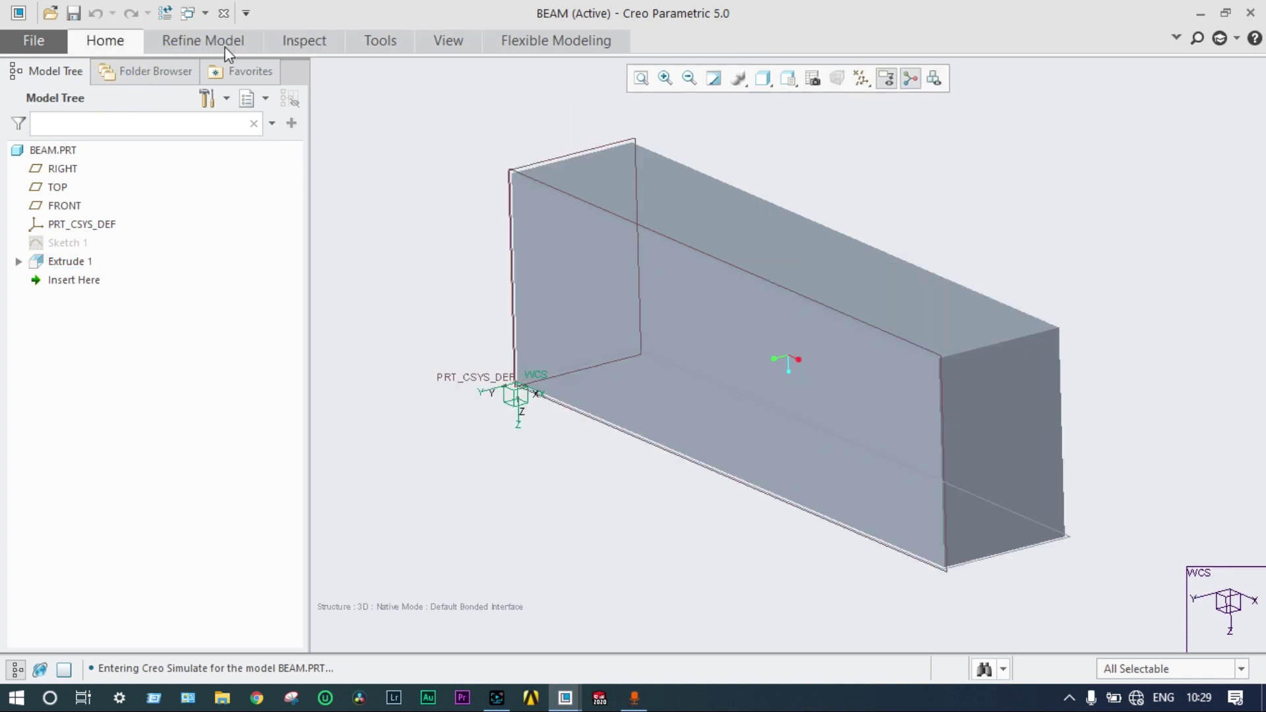
Step: Start a surface region split by sketch, with the beam's long top face as the sketch plane
double_click(216, 38)
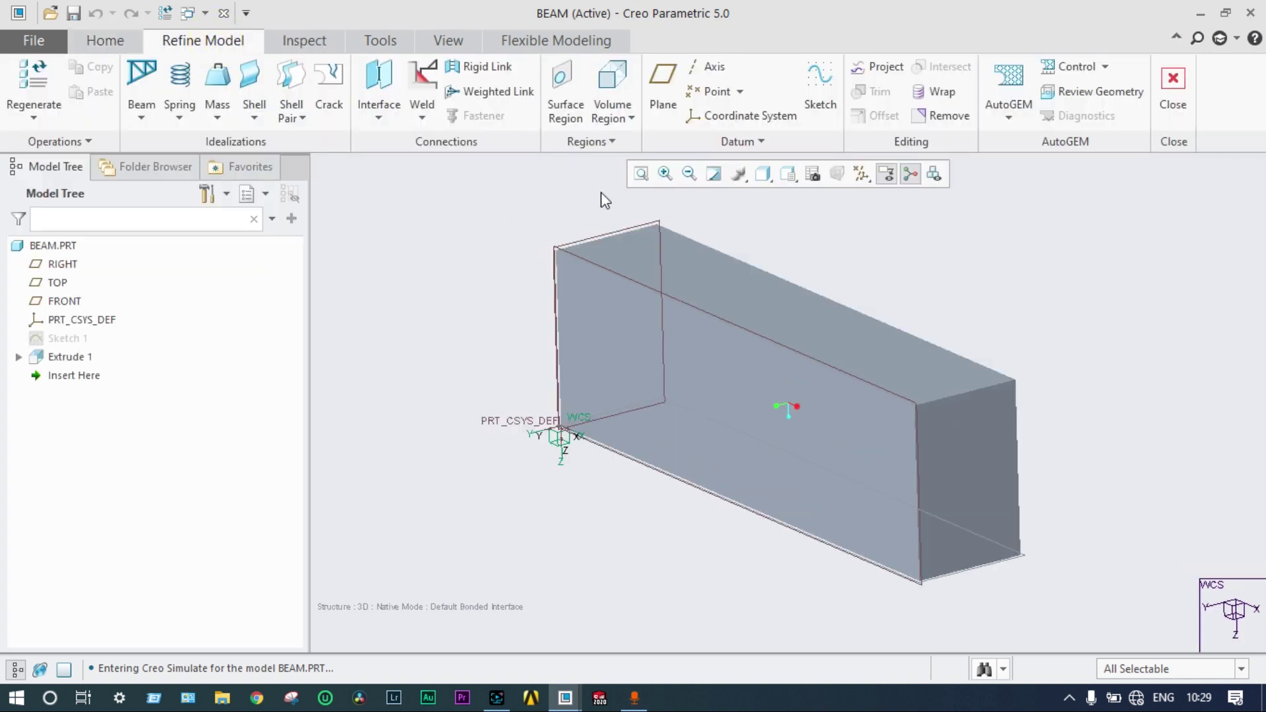
left_click(564, 89)
left_click(131, 141)
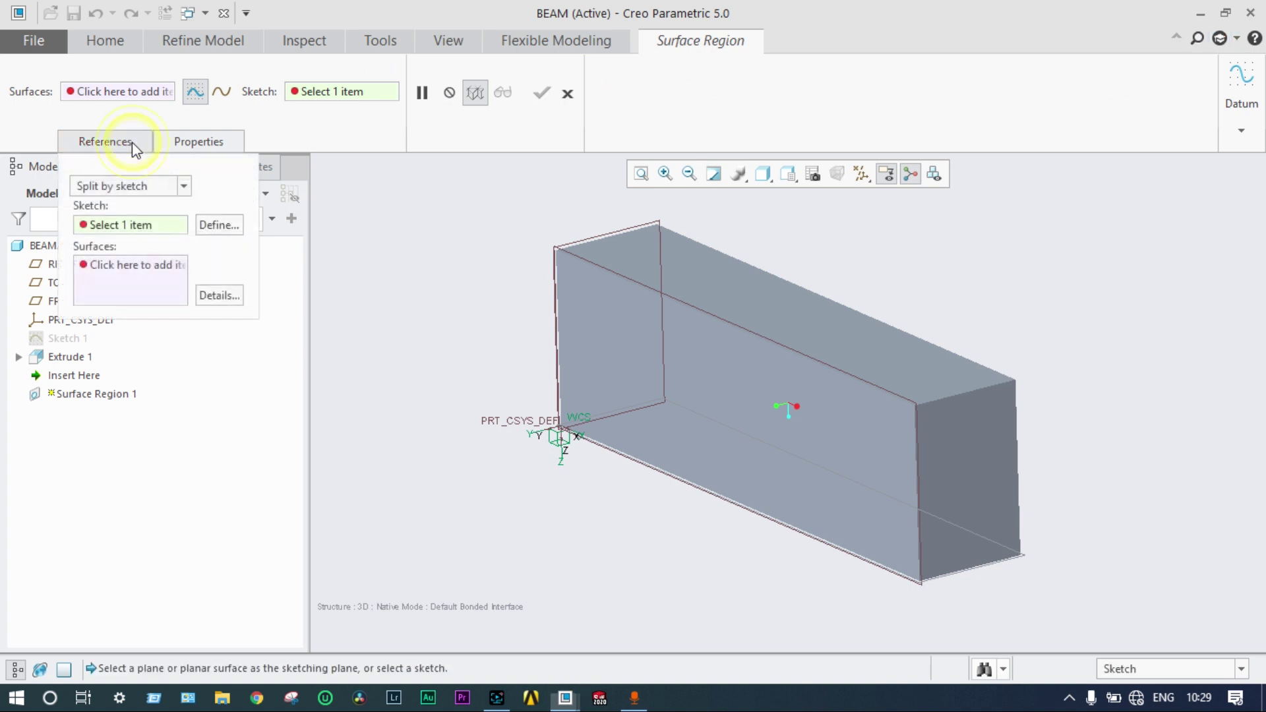
left_click(217, 225)
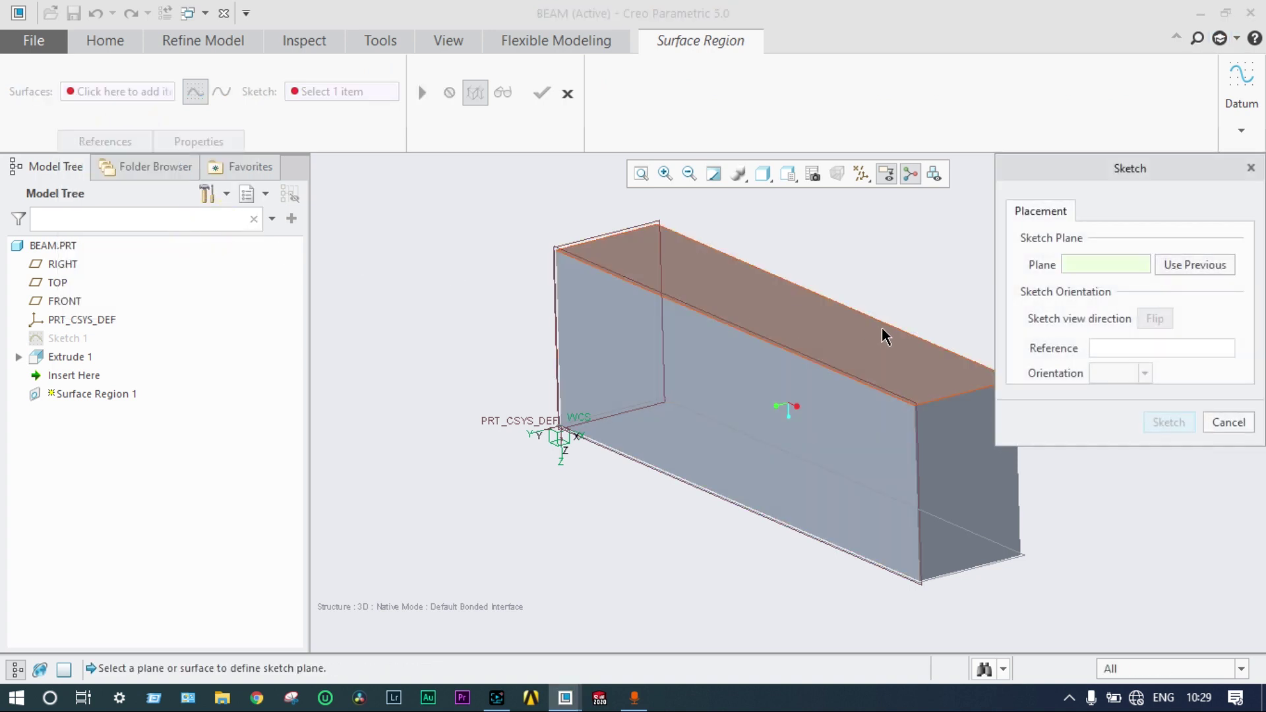
left_click(884, 359)
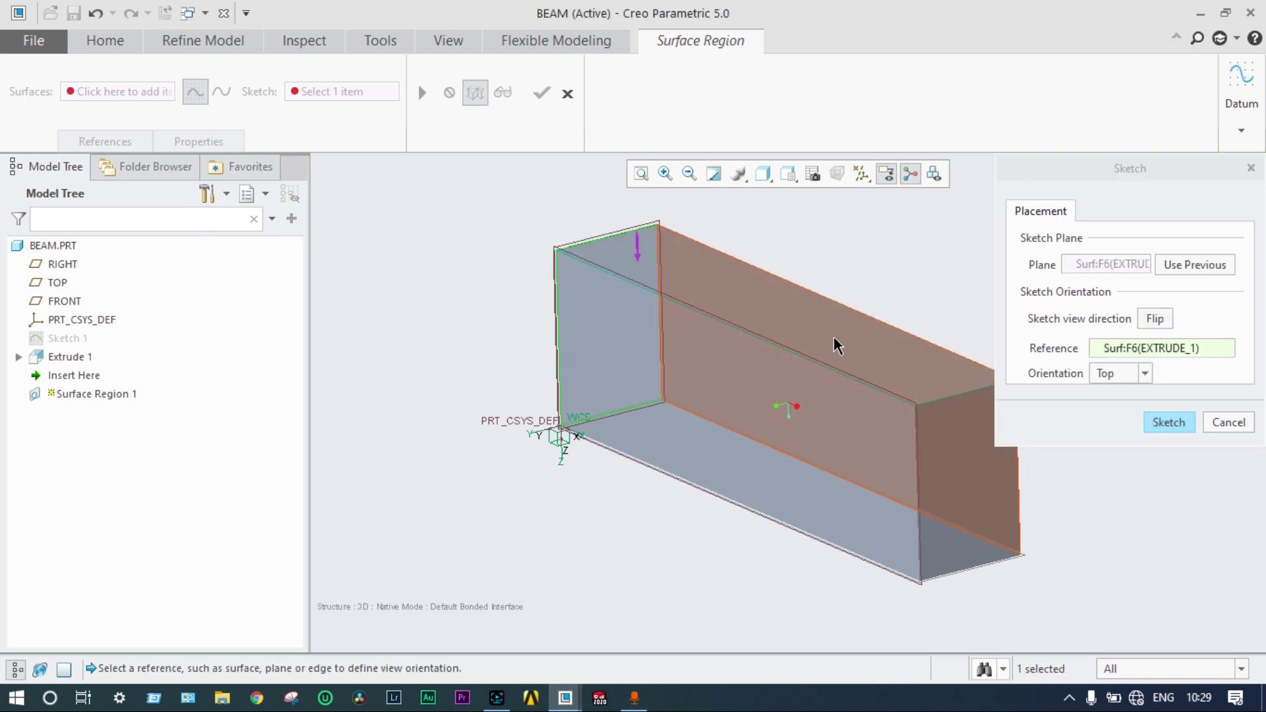
left_click(1173, 424)
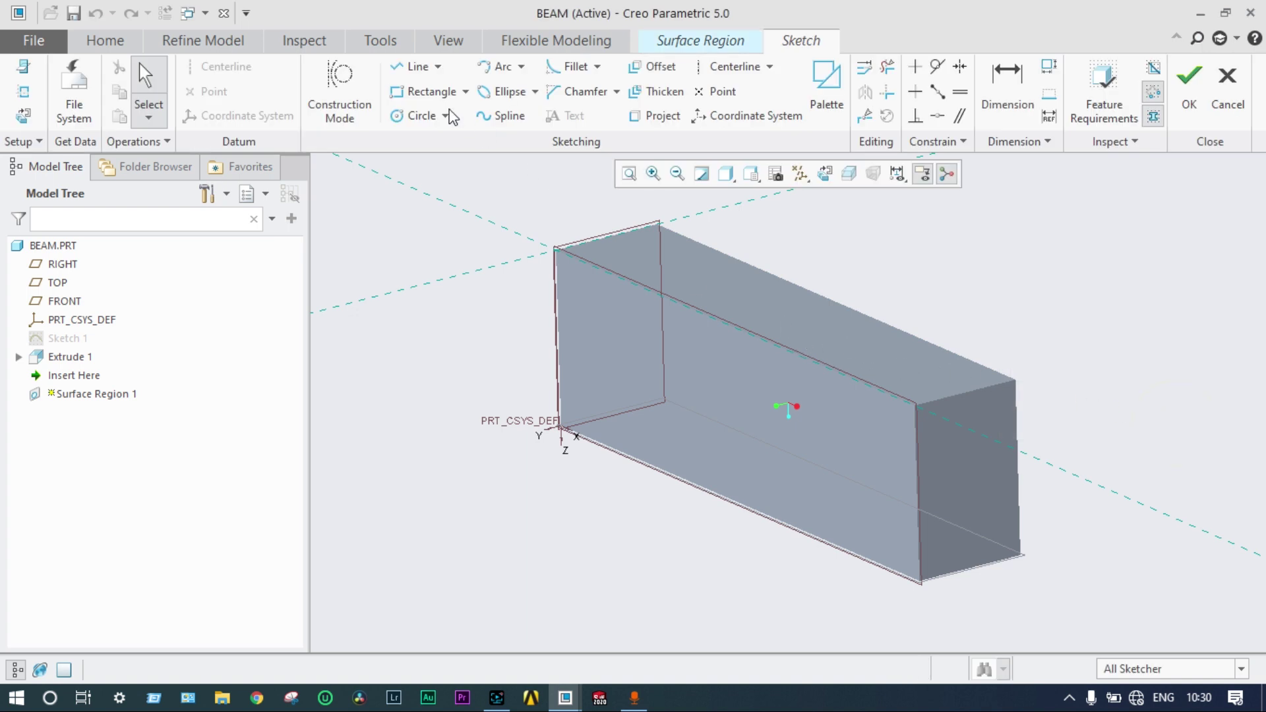
Step: Sketch a line across the top face about a third of the length from the free end, and complete the surface region
left_click(417, 67)
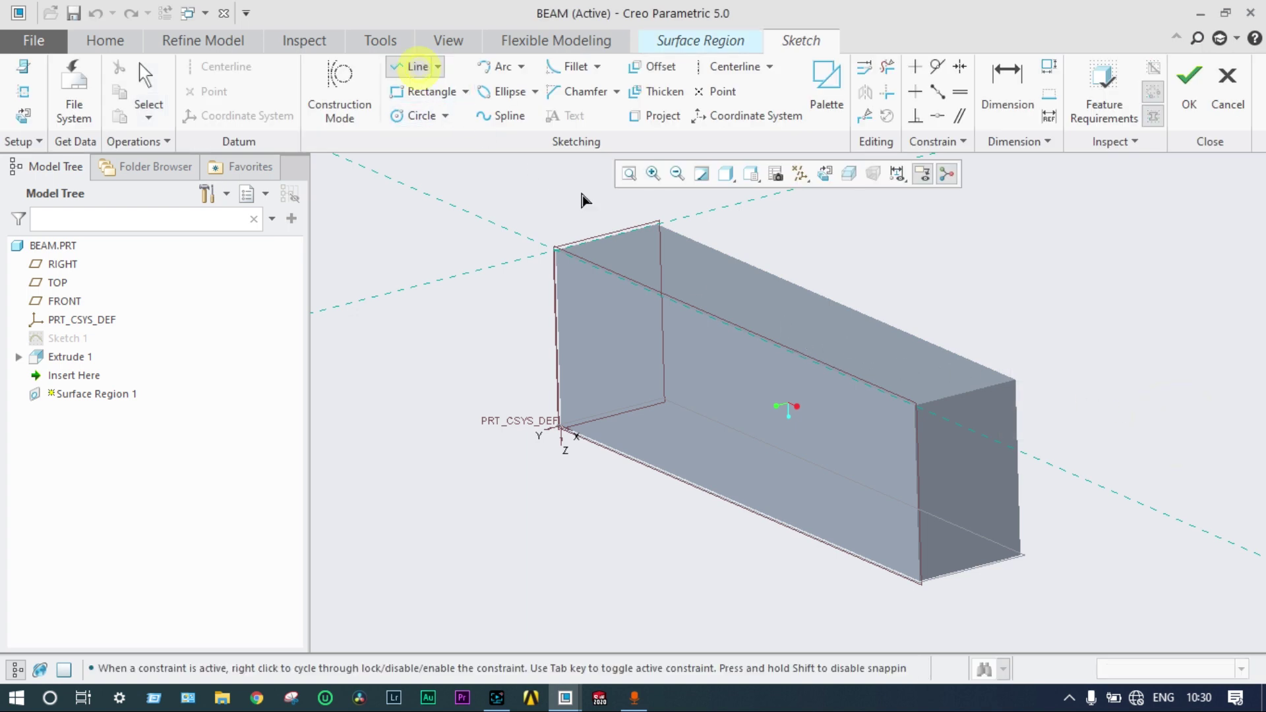
left_click(885, 323)
left_click(794, 352)
middle_click(695, 424)
left_click(1190, 112)
left_click(541, 95)
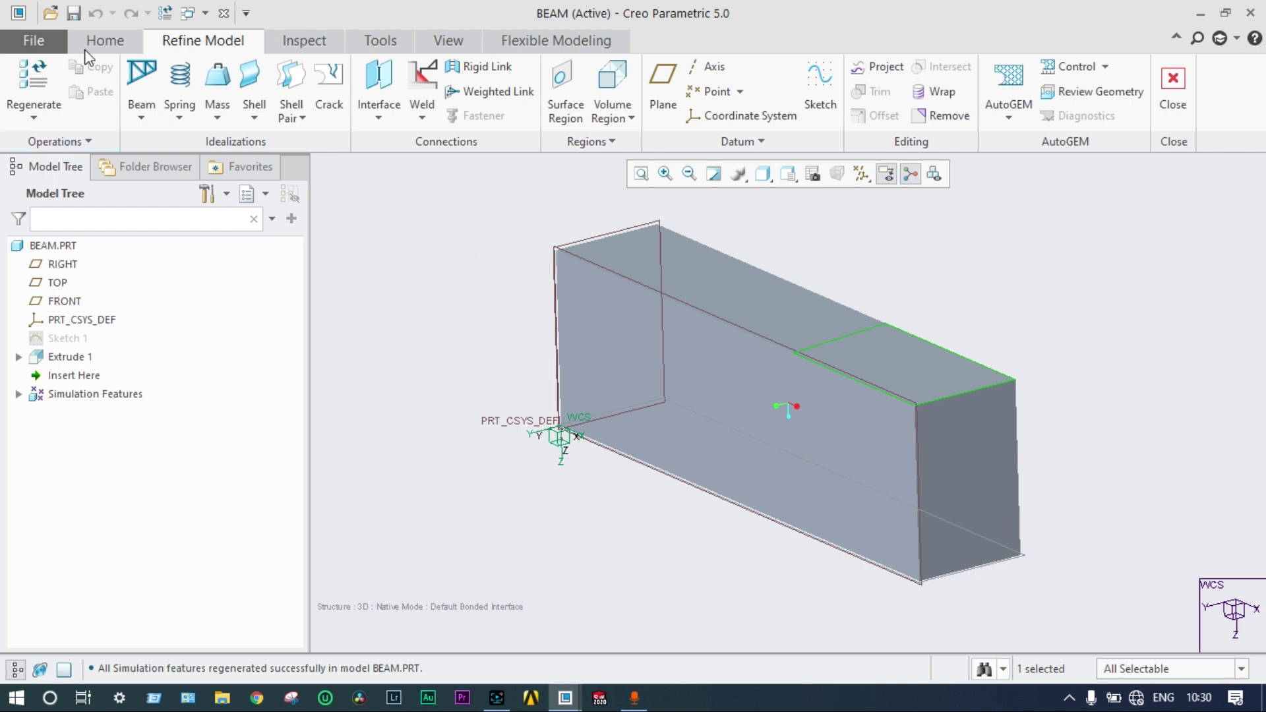
Step: Apply a displacement constraint to the beam's end face at the coordinate system, with X, Y and Z translations fixed
left_click(97, 41)
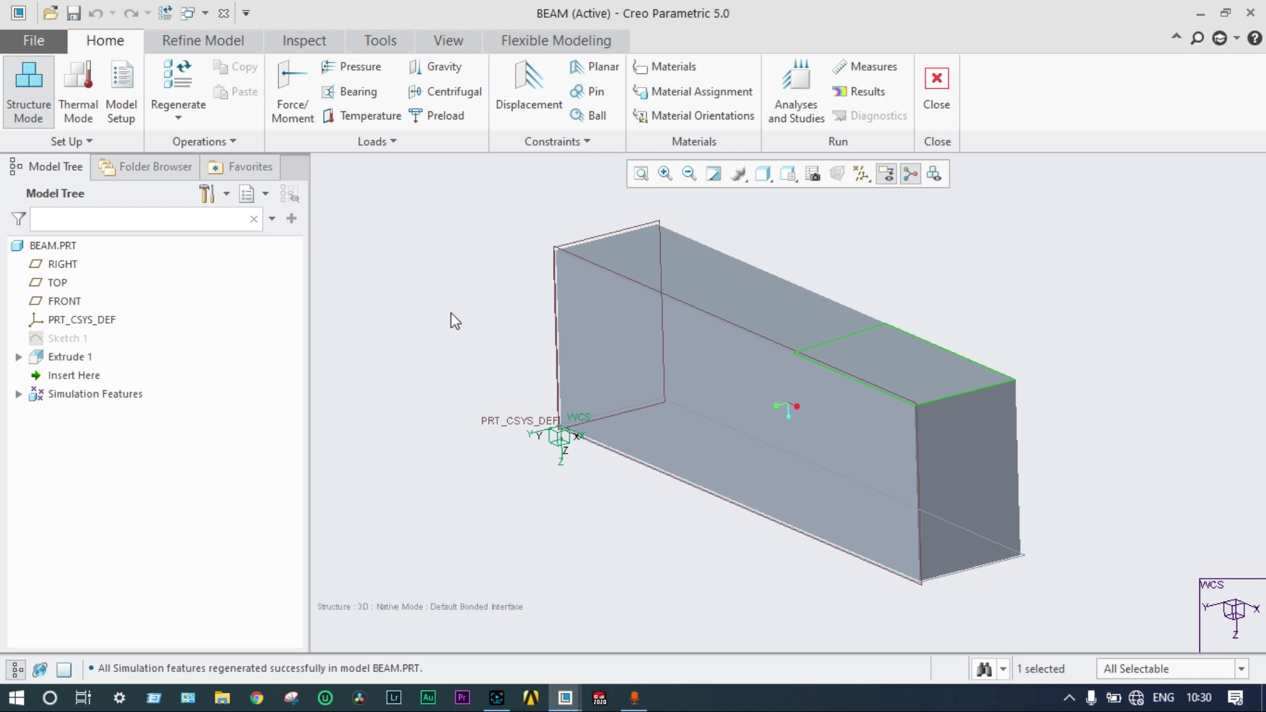
middle_click_drag(446, 319, 524, 354)
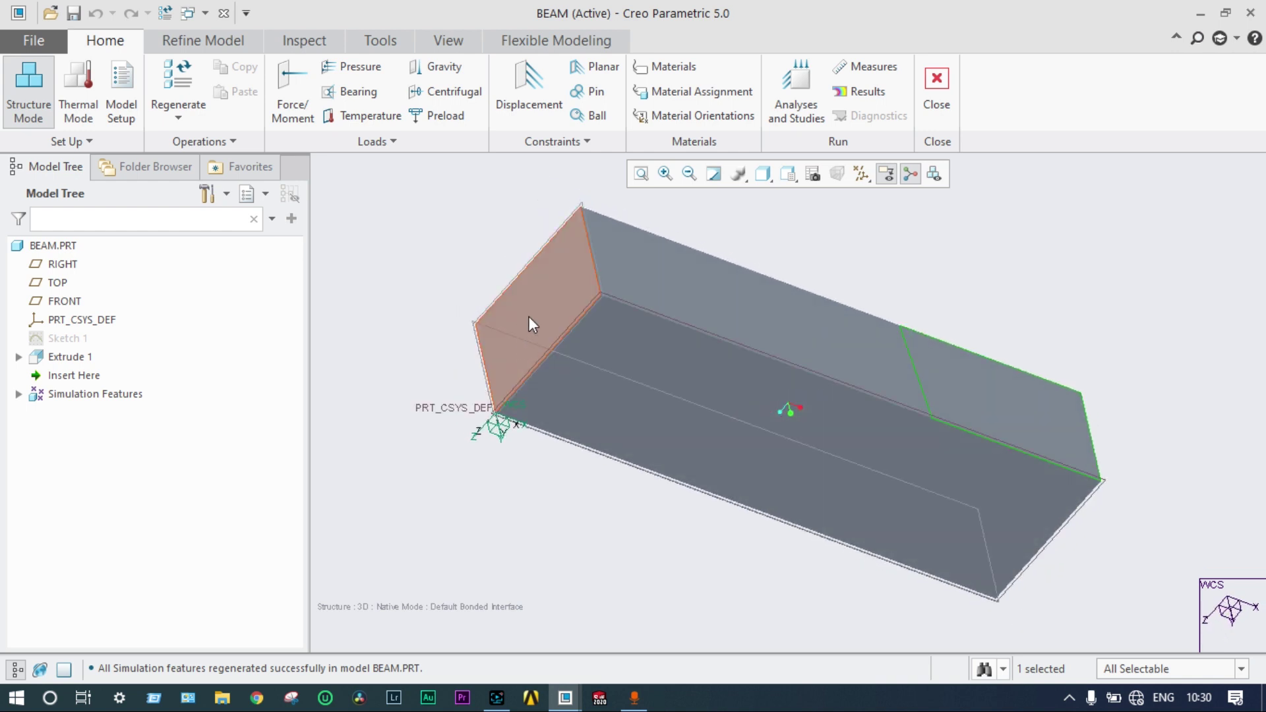
left_click(530, 98)
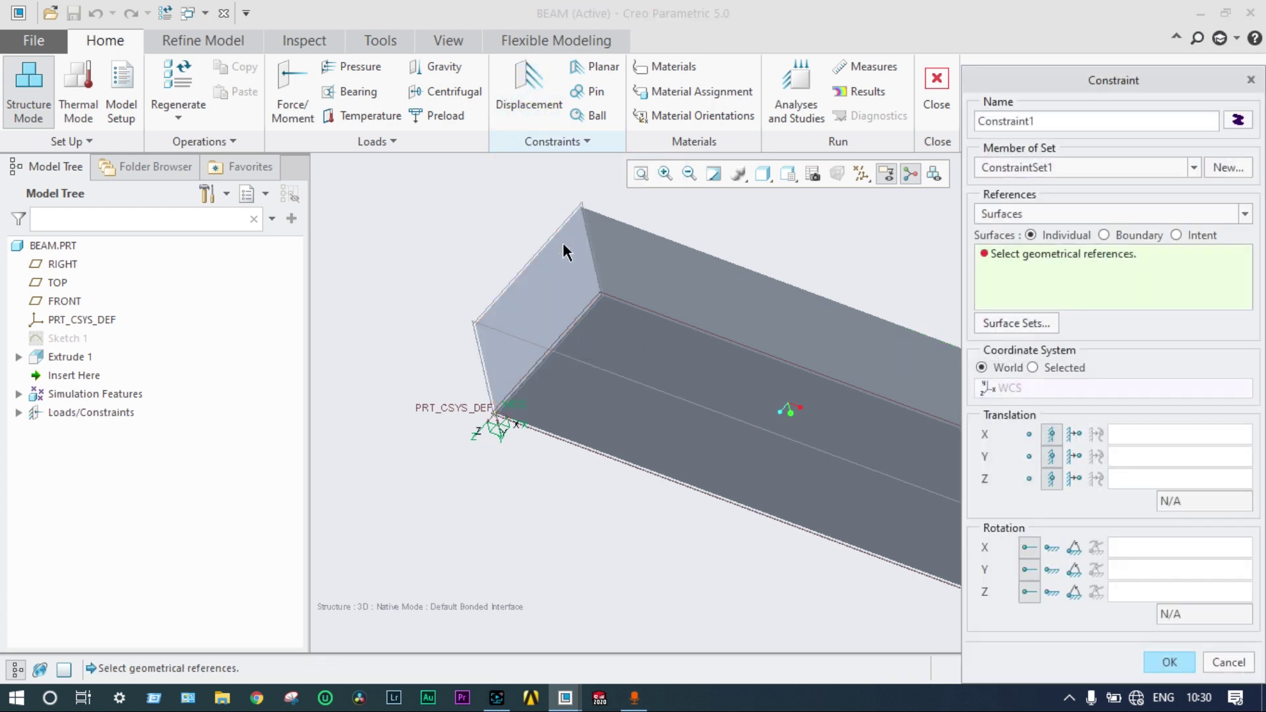
left_click(564, 301)
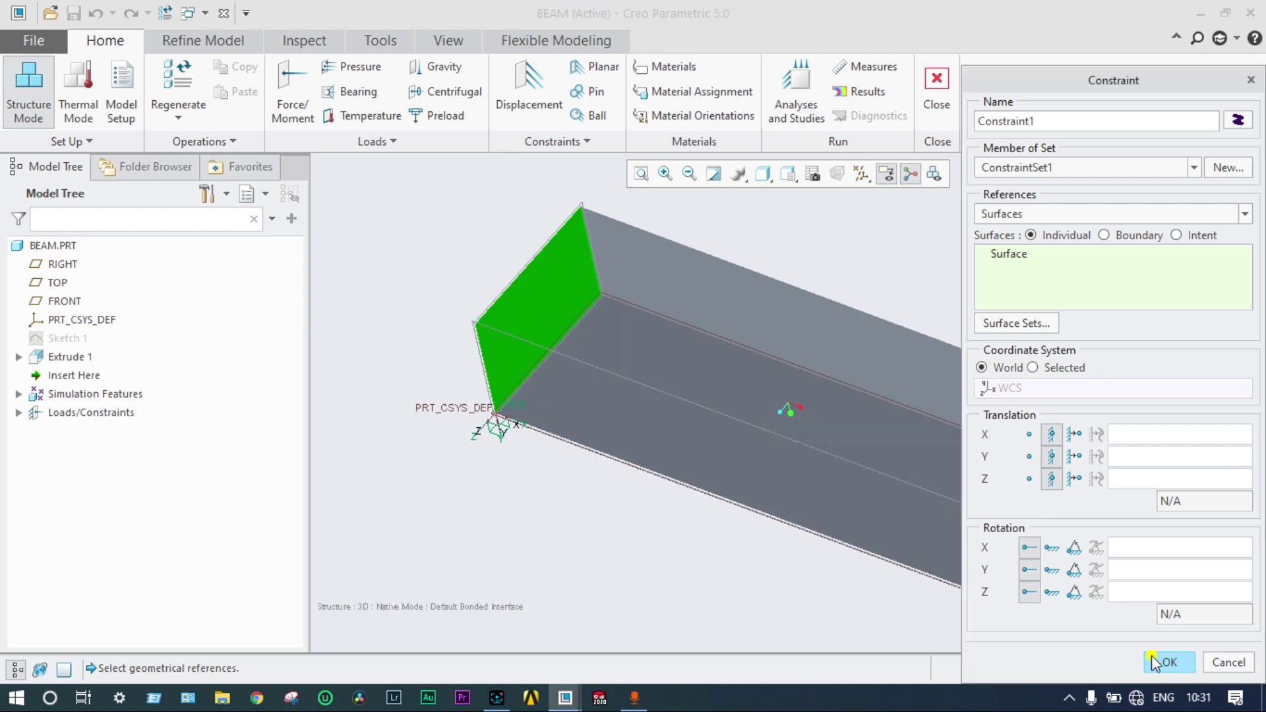
left_click(1161, 662)
mouse_move(995, 310)
middle_mouse_down()
mouse_move(964, 260)
mouse_move(920, 235)
mouse_move(1020, 264)
mouse_move(946, 319)
mouse_move(995, 330)
middle_mouse_up()
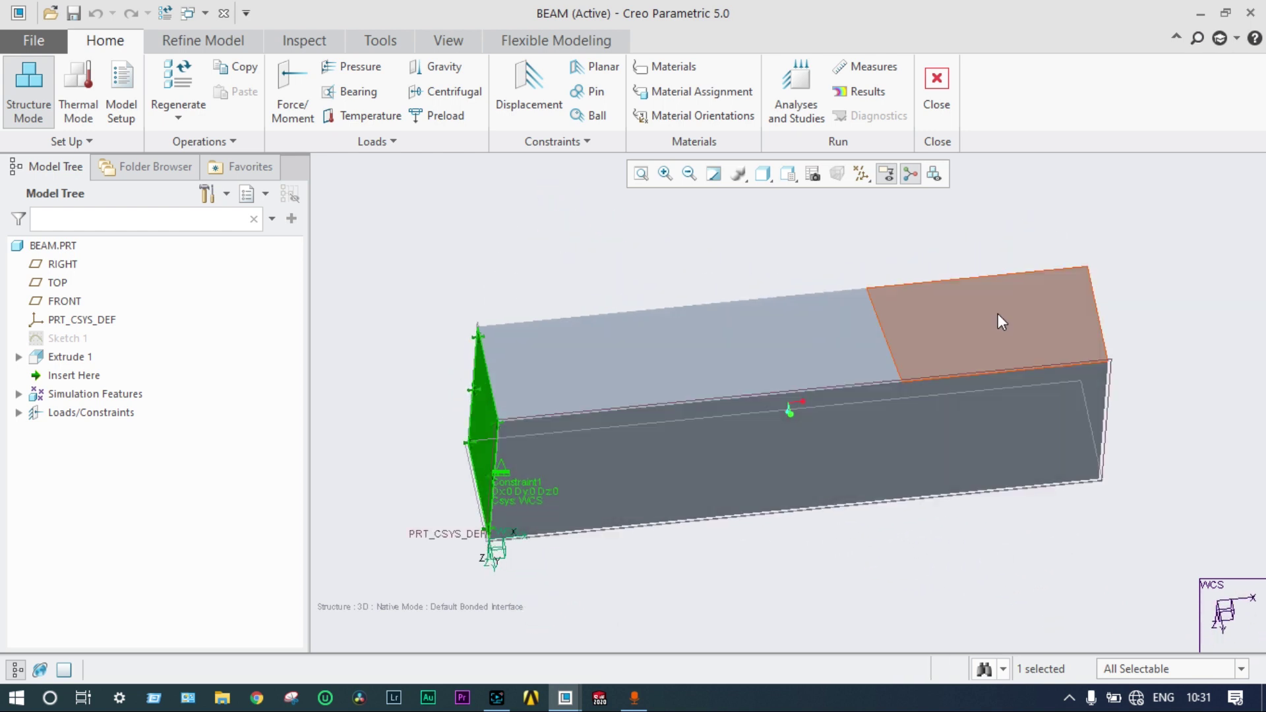
Step: Add Steel_cast from the Granta Design ferrous metals library to the model and assign it to the whole beam part
left_click(662, 71)
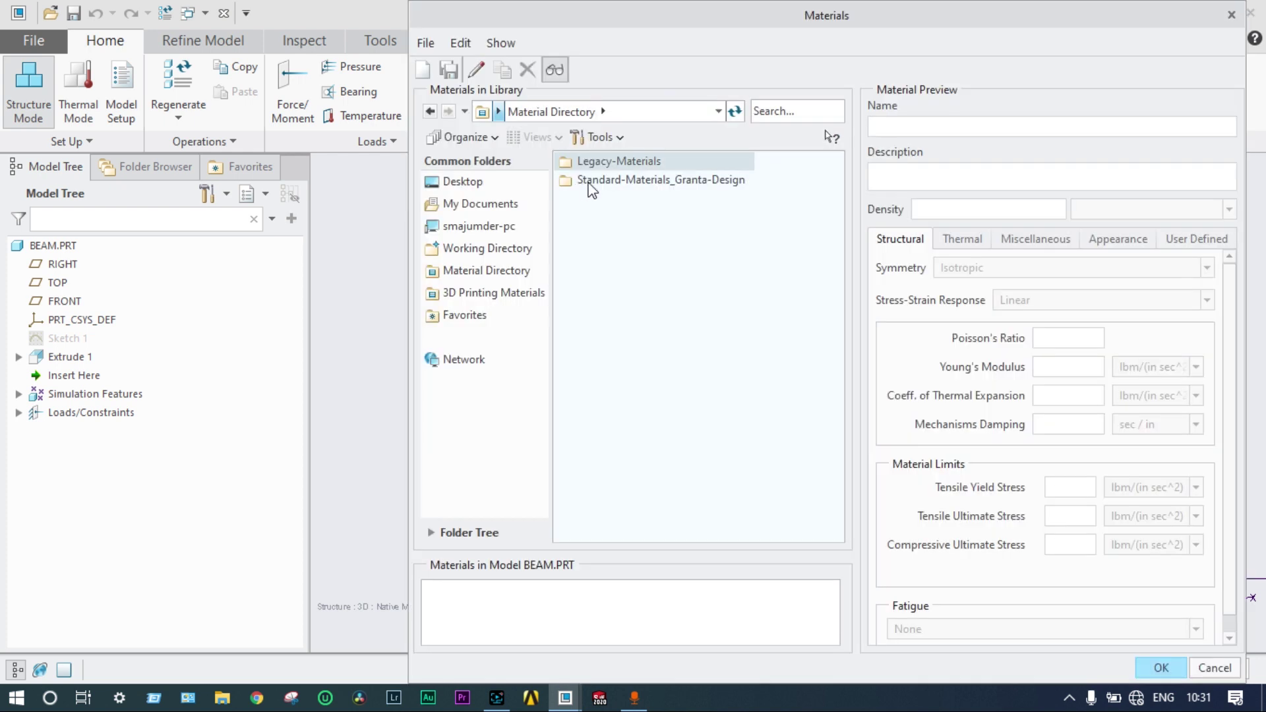
double_click(589, 187)
double_click(600, 198)
left_click(621, 311)
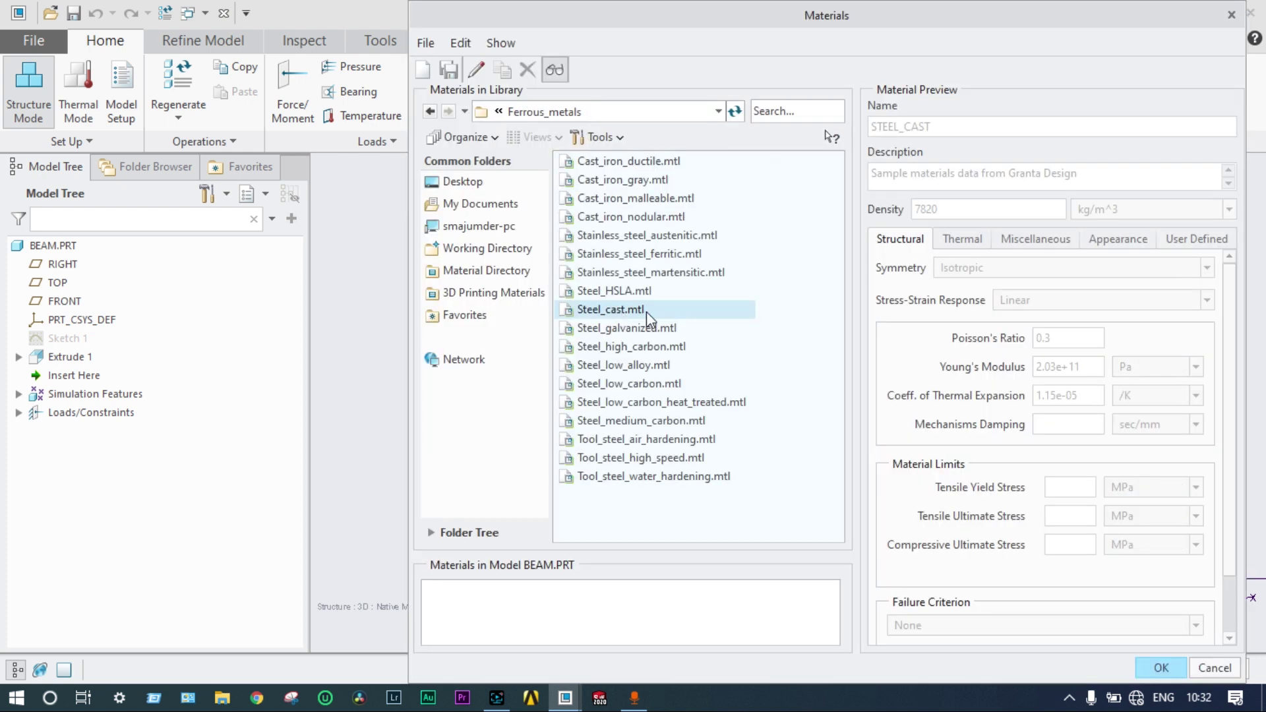
double_click(648, 310)
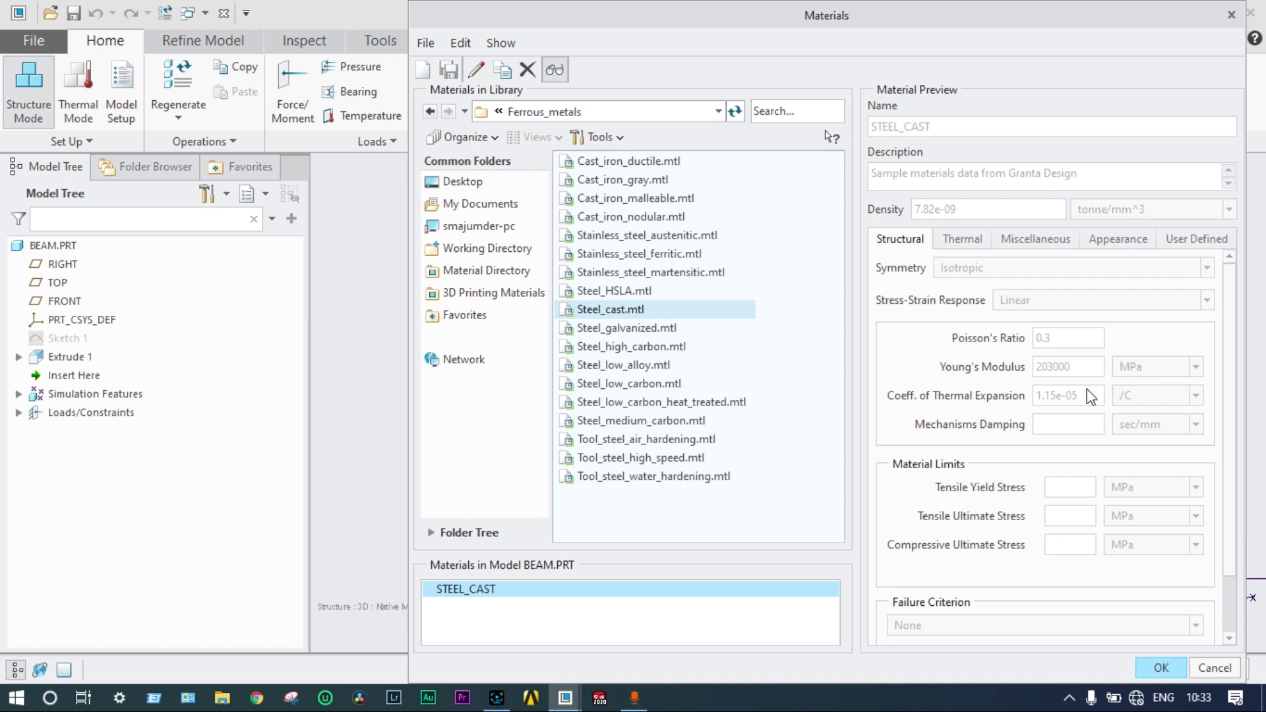
key("Return")
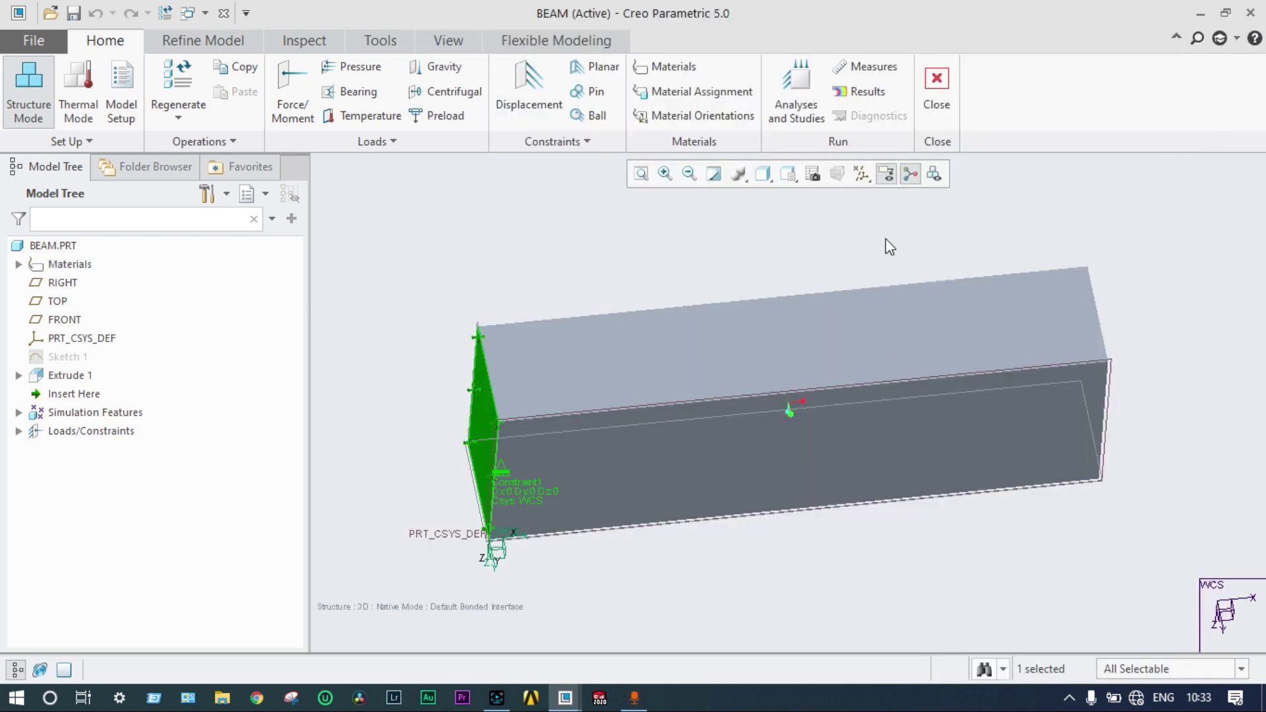
left_click(692, 93)
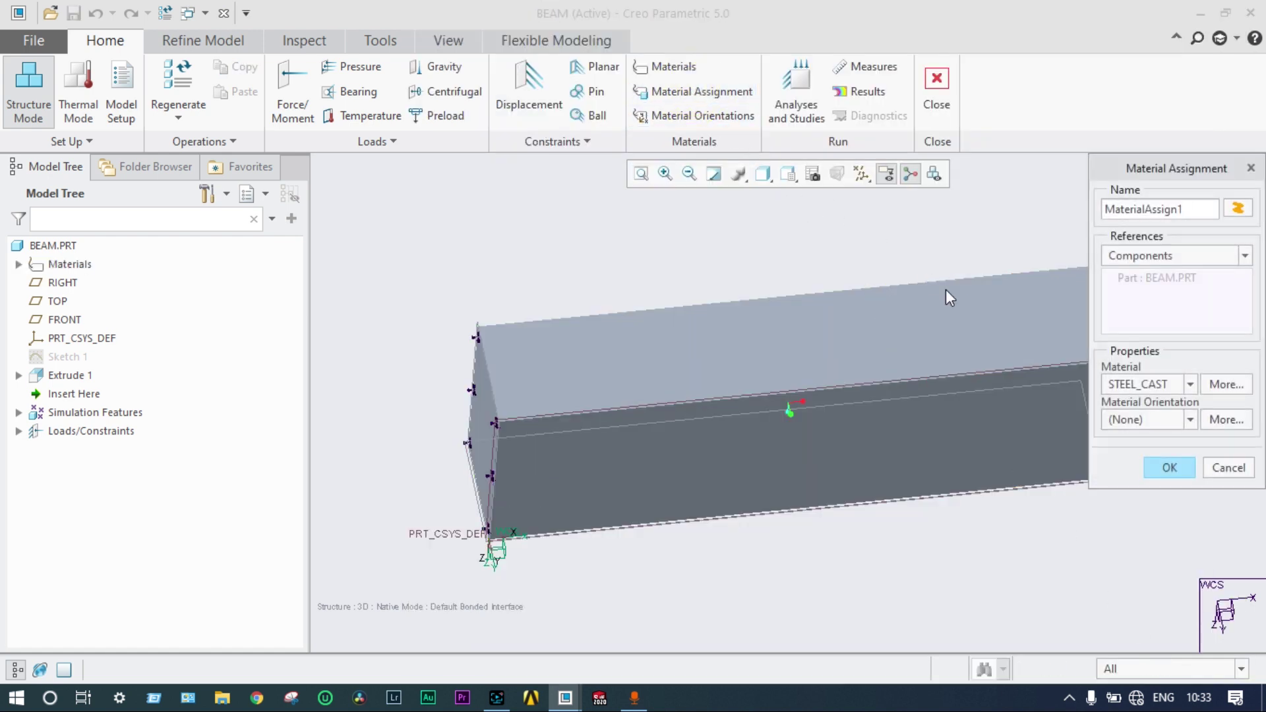
left_click(1169, 468)
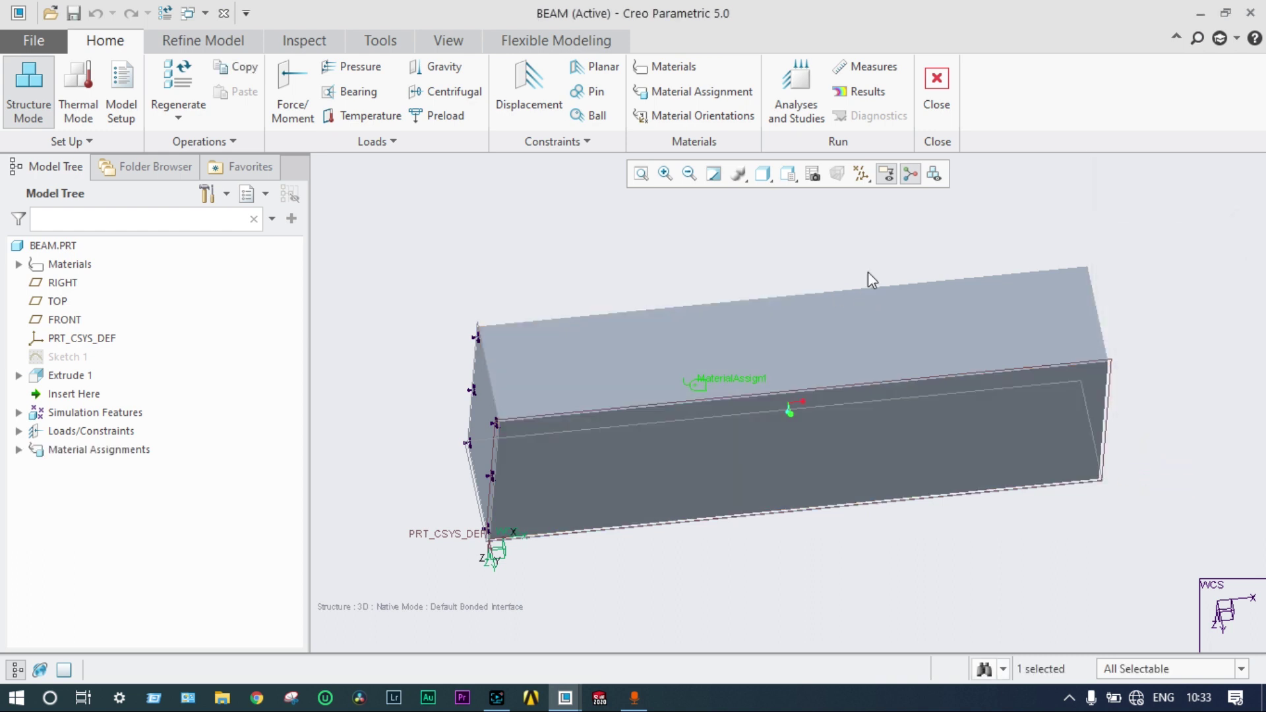
Step: Apply a force load of 900 kN in the Z direction to the surface region on the beam's top face
scroll(1115, 250, "down", 2)
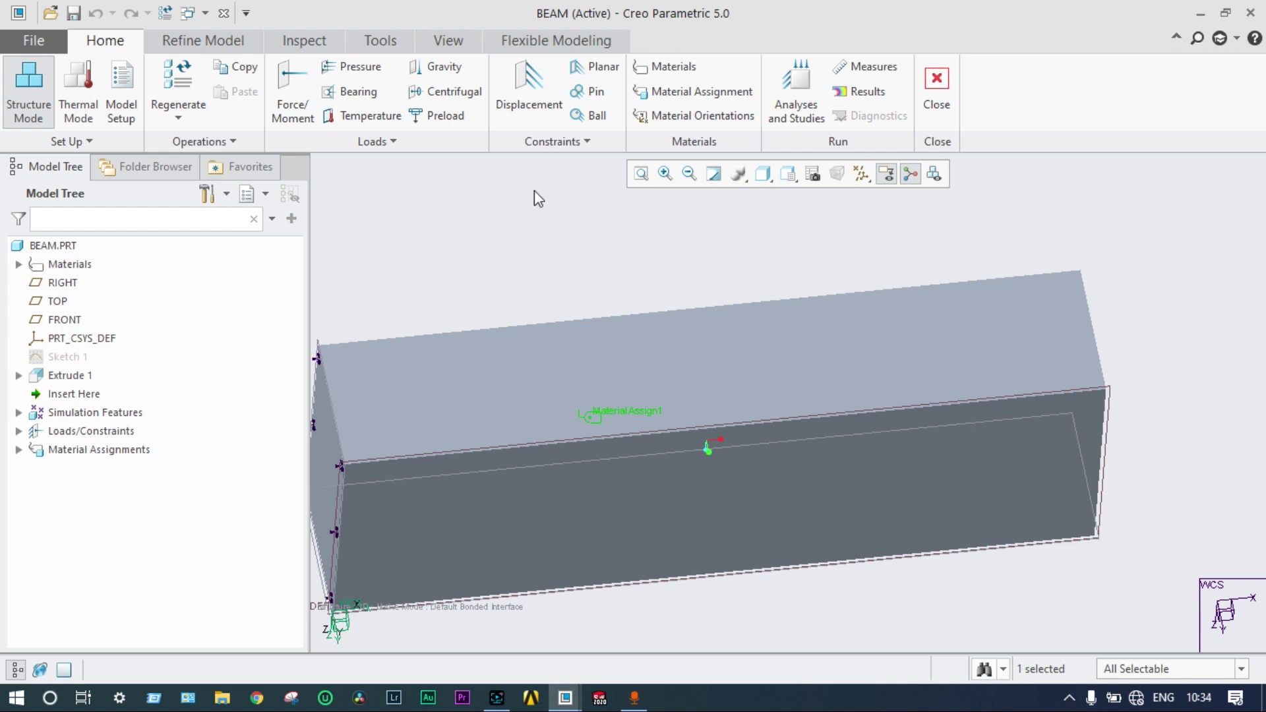
left_click(287, 86)
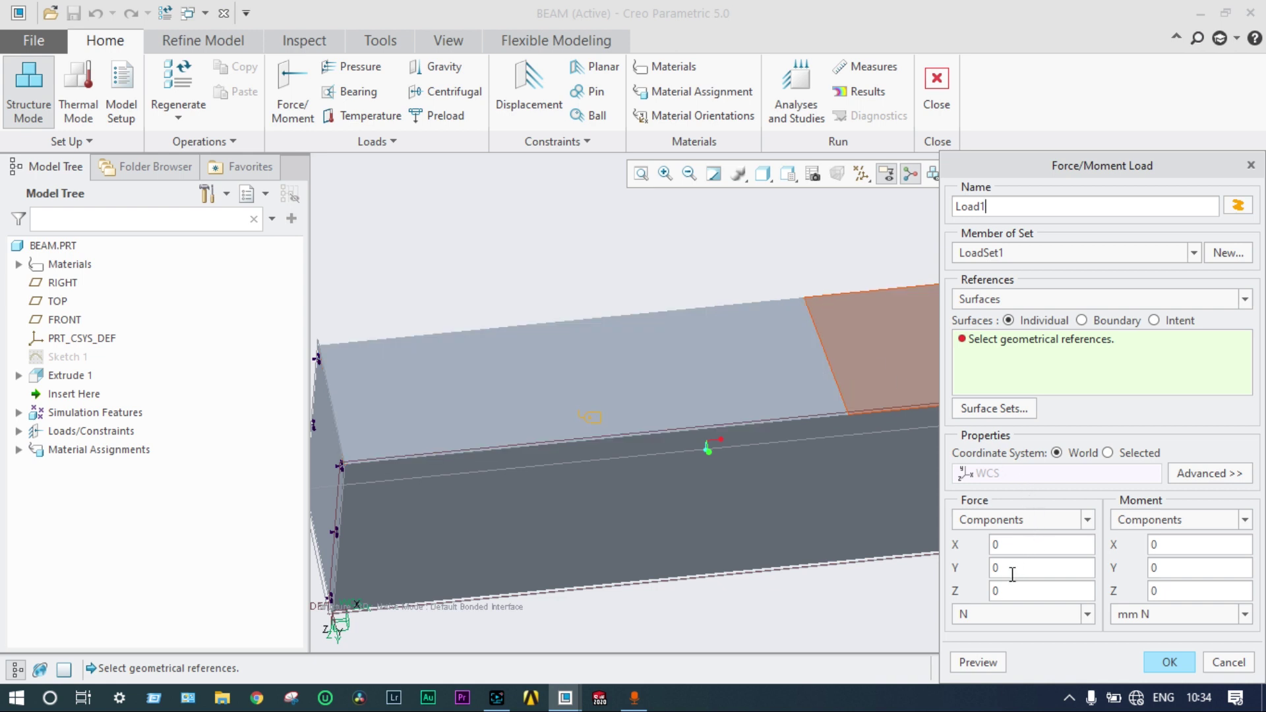
left_click(996, 592)
key("BackSpace")
type("900")
left_click(1028, 614)
left_click(1031, 639)
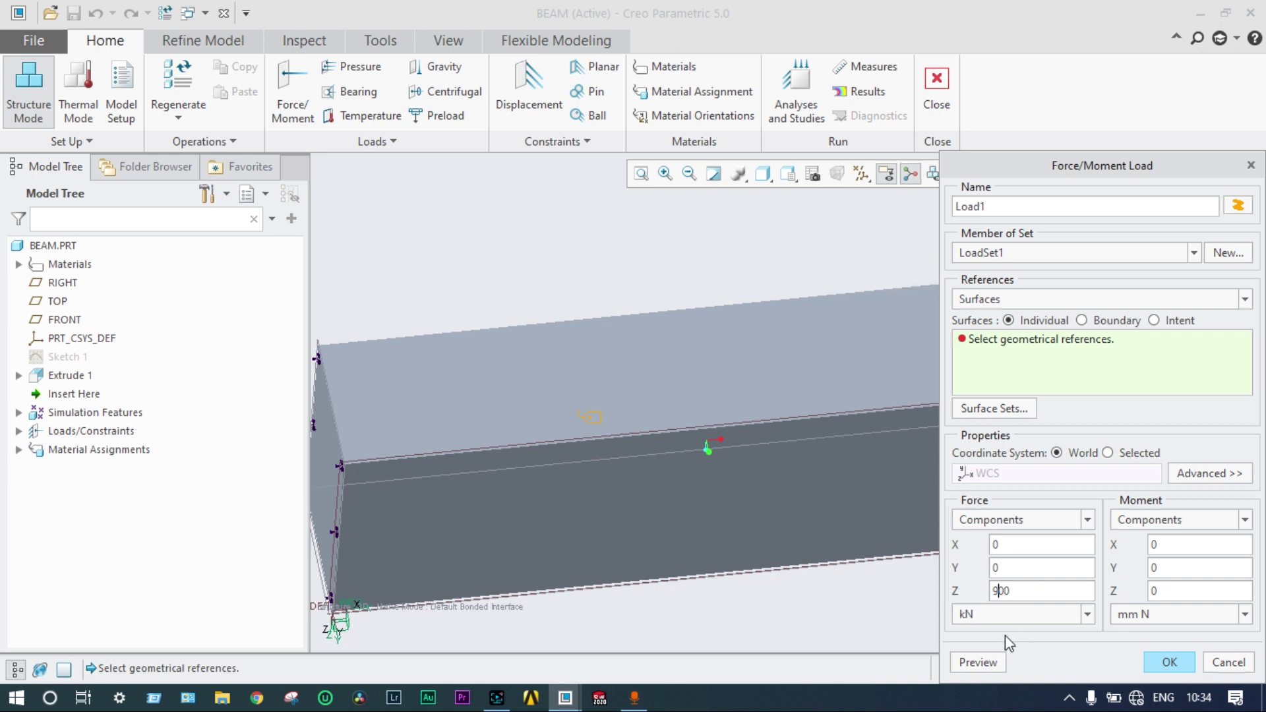
left_click(909, 351)
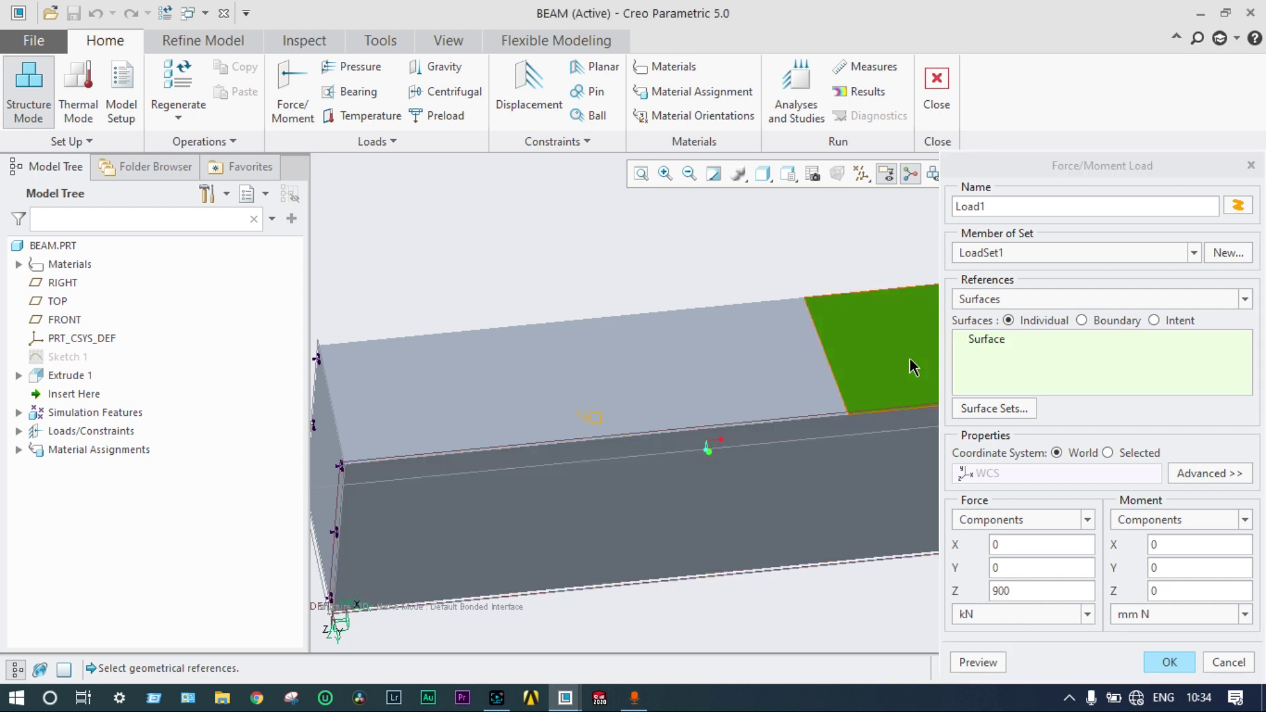
left_click(993, 662)
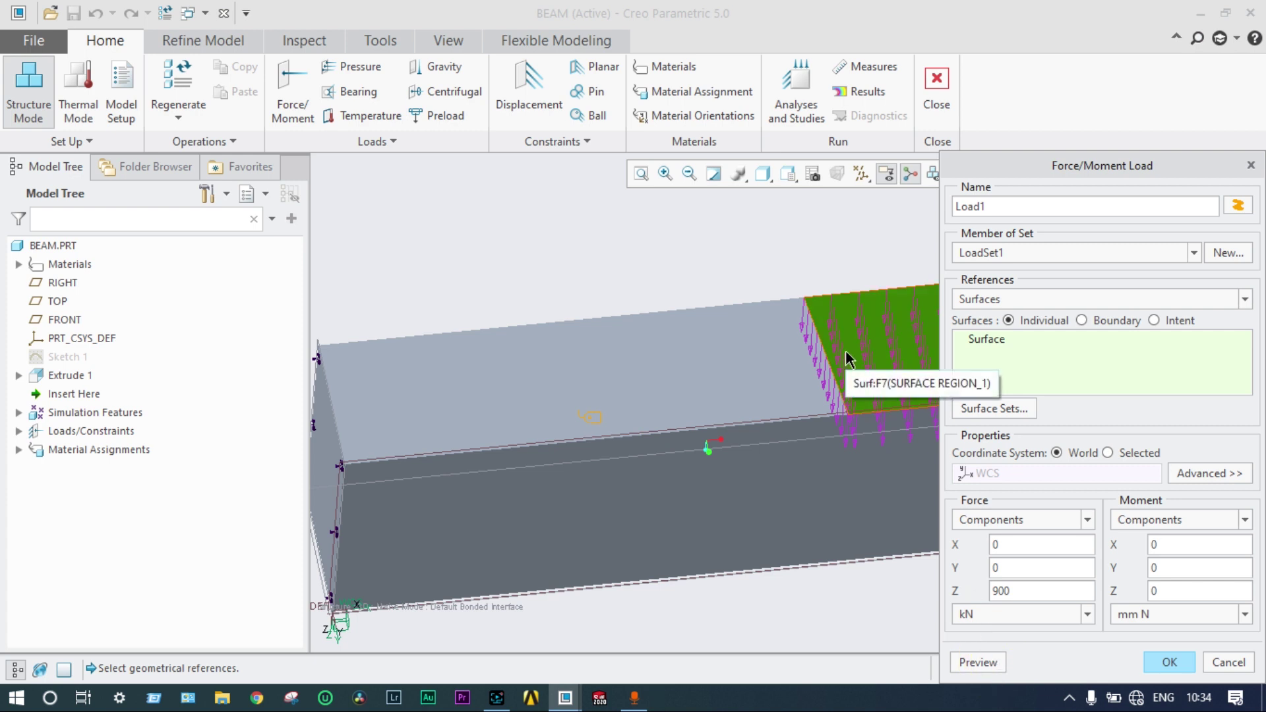
left_click(1169, 662)
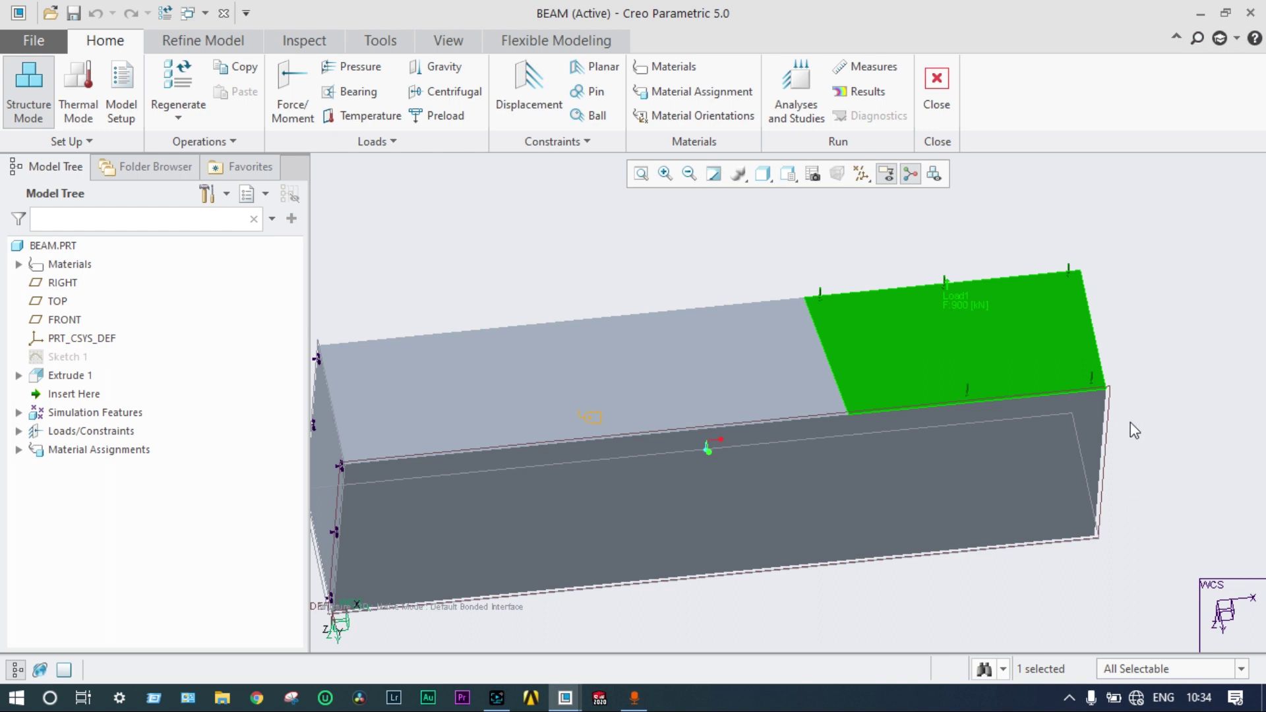
Step: Create a static analysis named Analysis1 and run it, deleting the existing output files
mouse_move(1124, 435)
middle_mouse_down()
mouse_move(1164, 422)
mouse_move(1141, 395)
mouse_move(1077, 407)
mouse_move(1048, 382)
mouse_move(1109, 404)
middle_mouse_up()
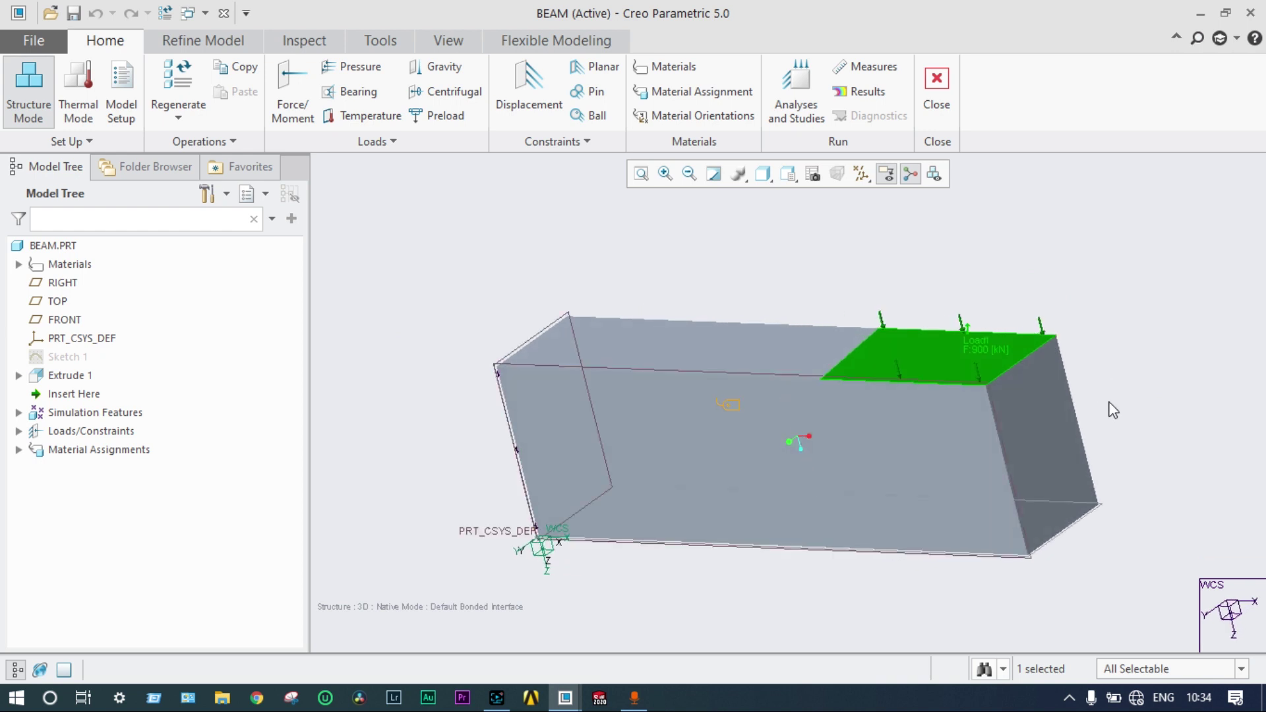
left_click(794, 99)
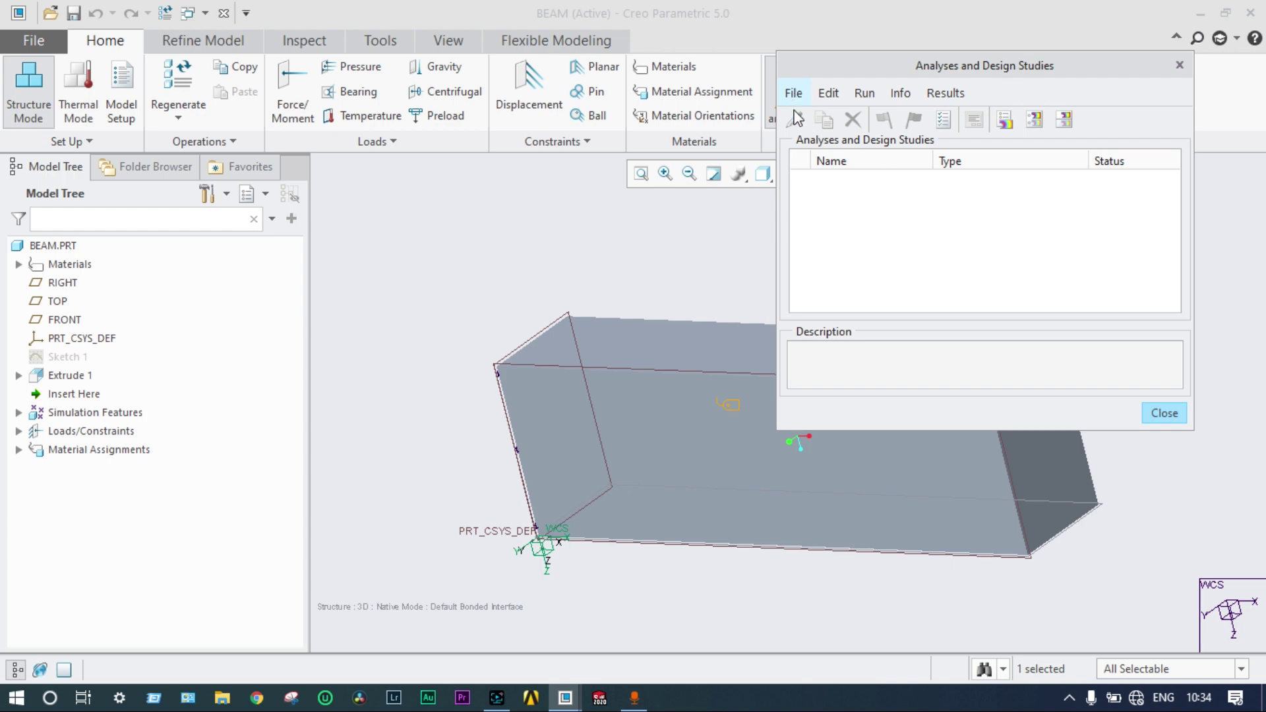
left_click(796, 96)
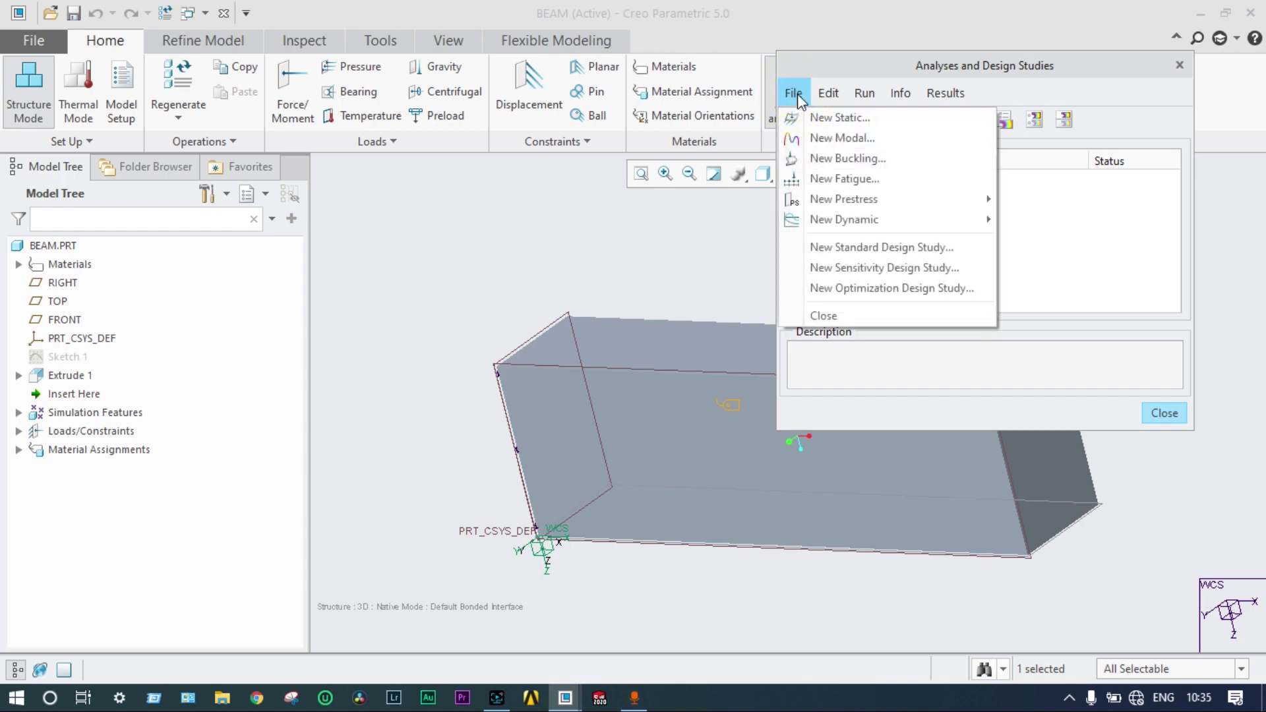
left_click(804, 119)
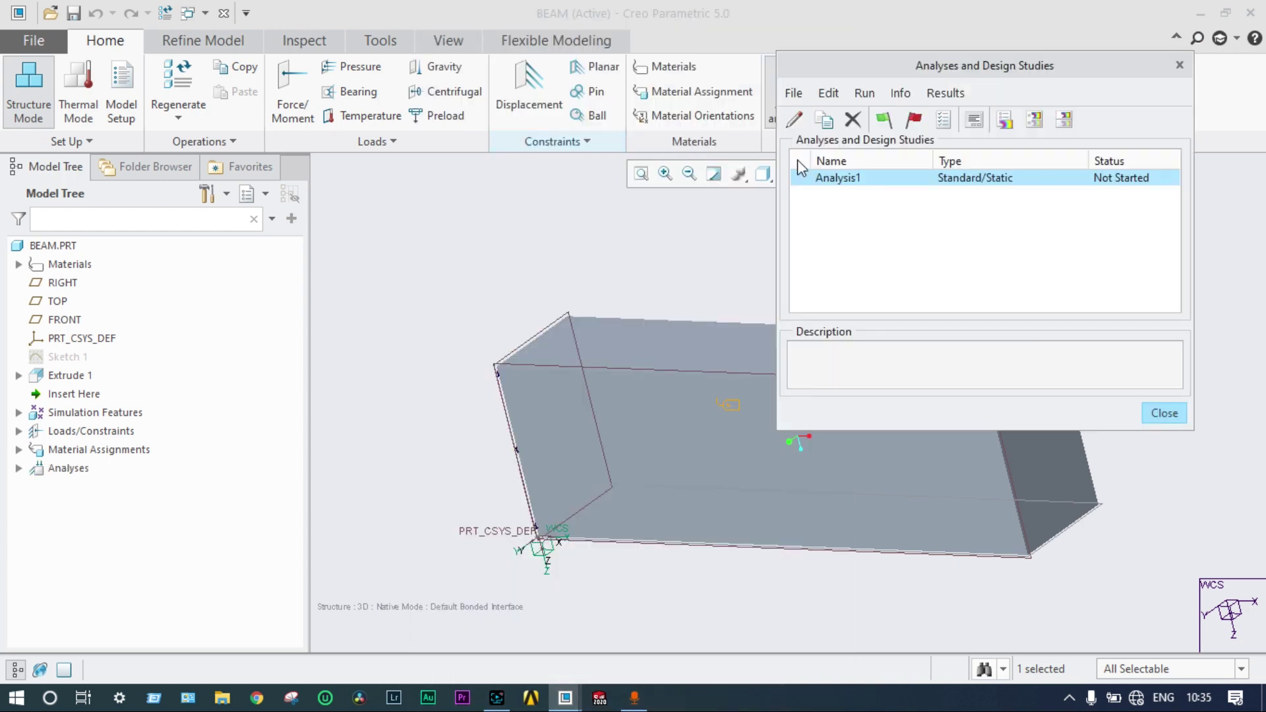
left_click(881, 118)
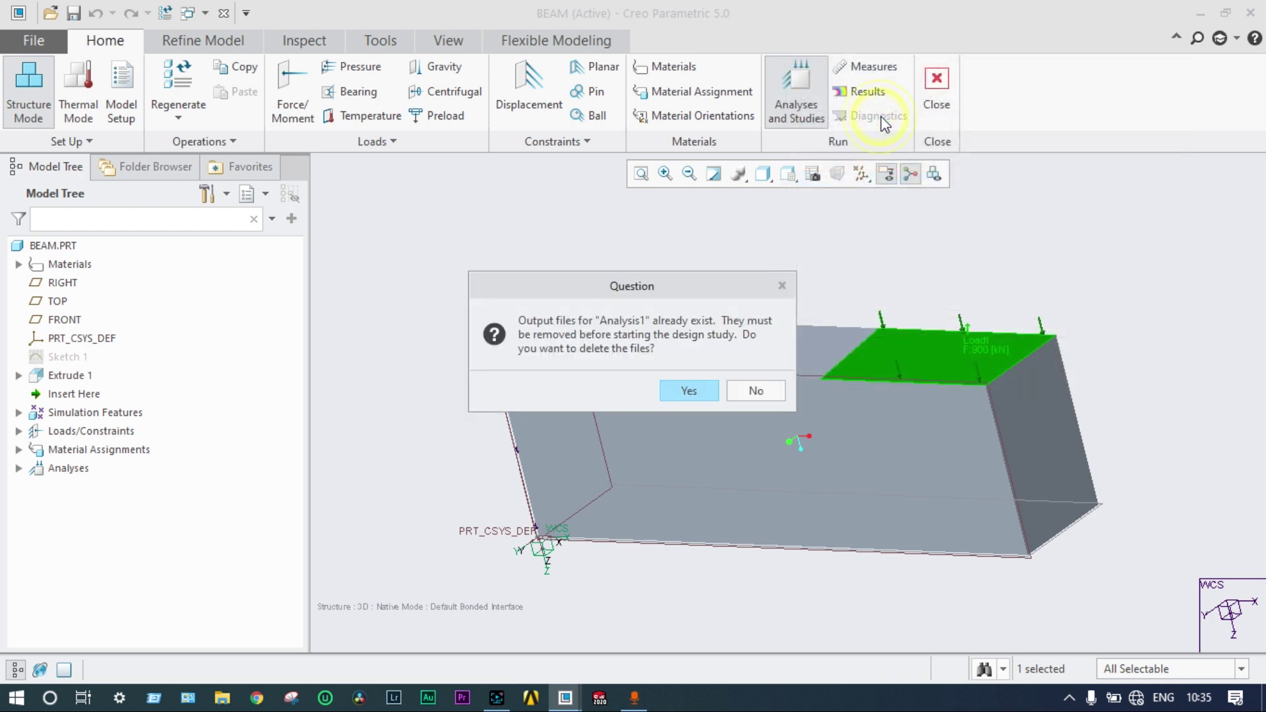
left_click(695, 389)
left_click(679, 384)
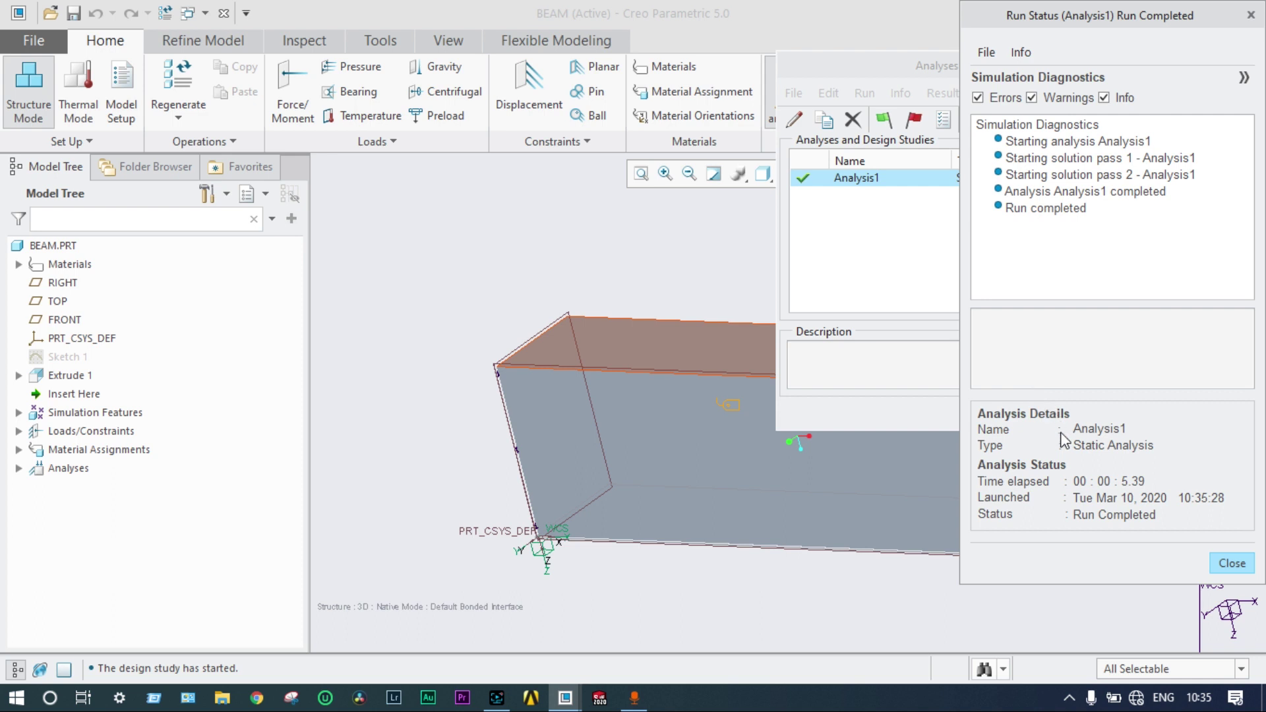
left_click(1231, 563)
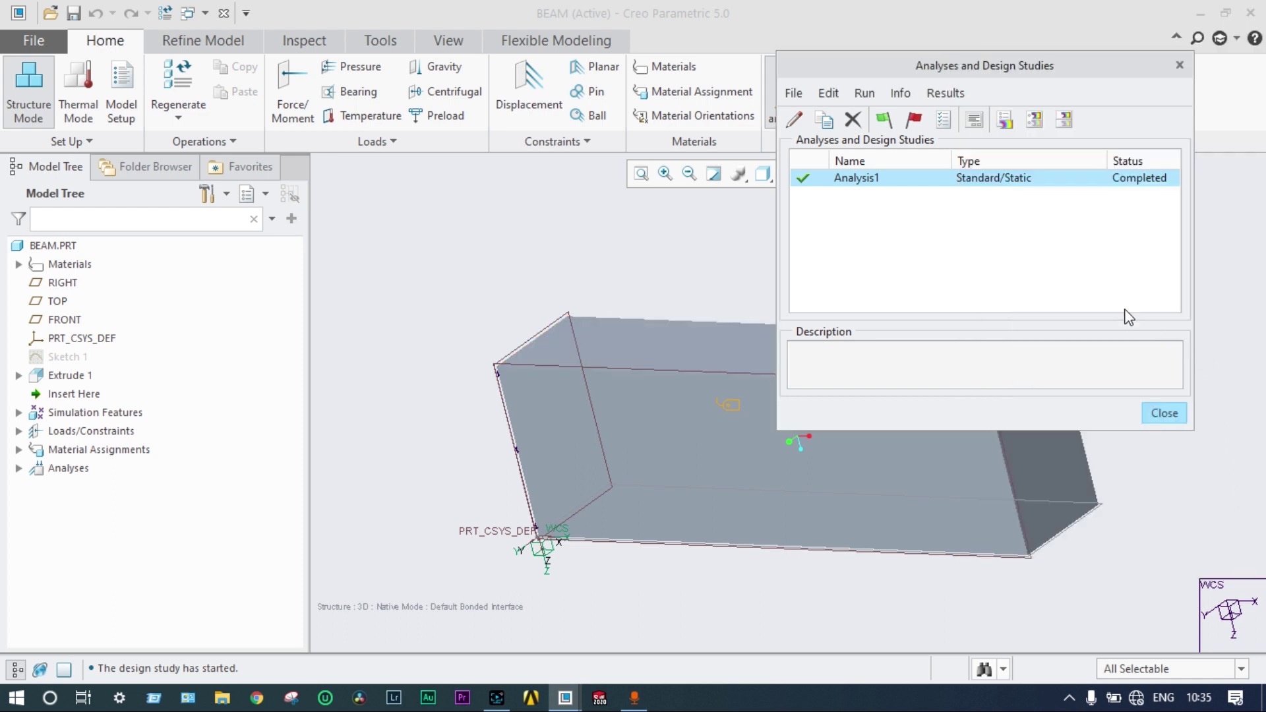
Step: Review the static analysis results and query the von Mises stress at four points between the beam's free and fixed ends
left_click(1012, 122)
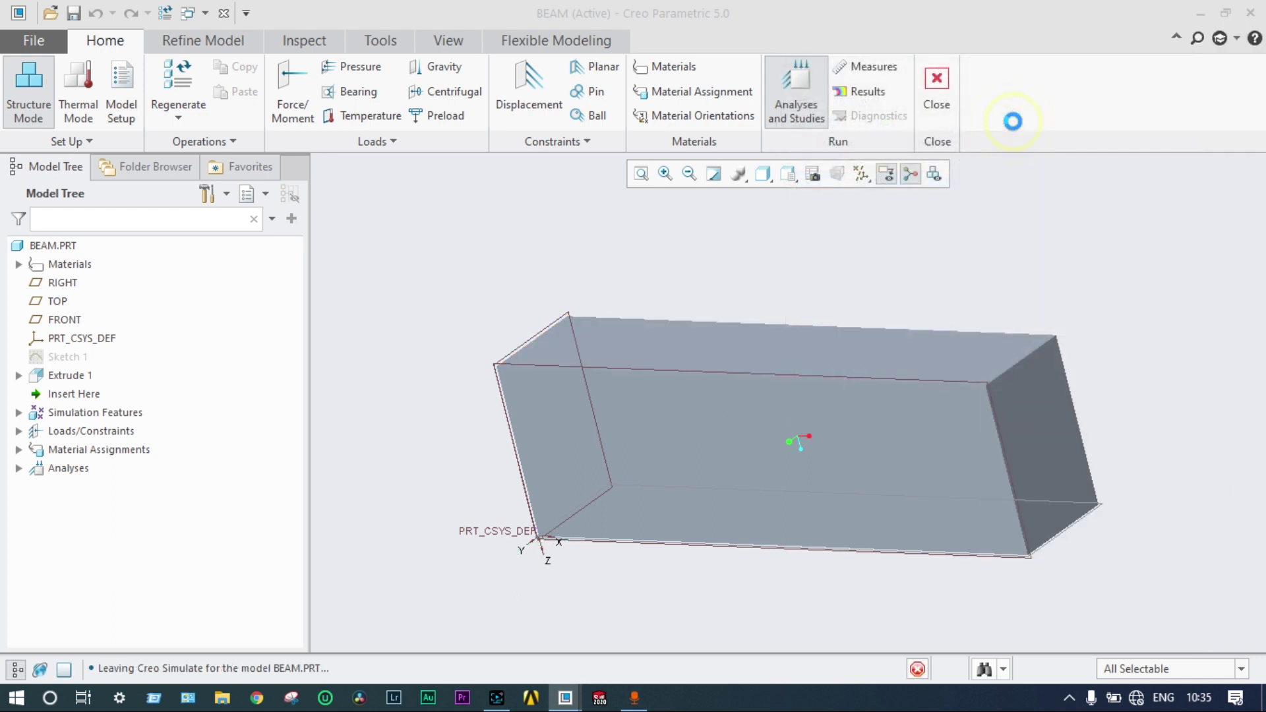
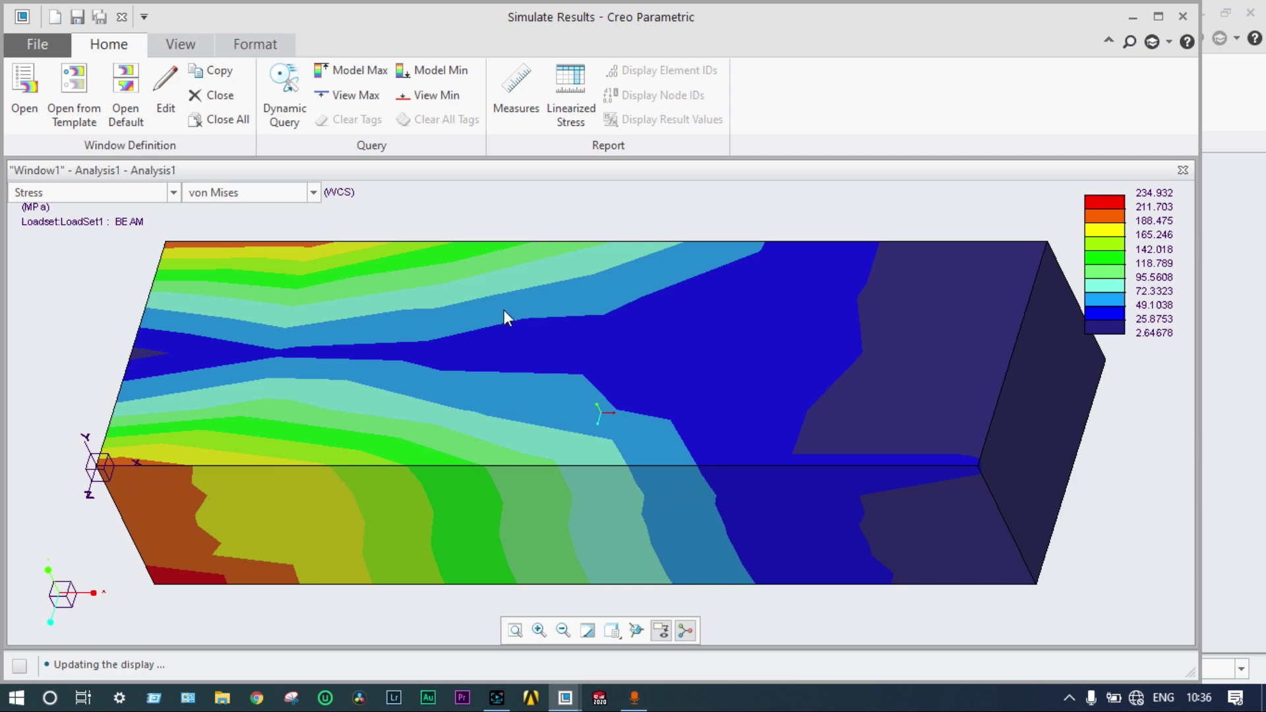
left_click(288, 87)
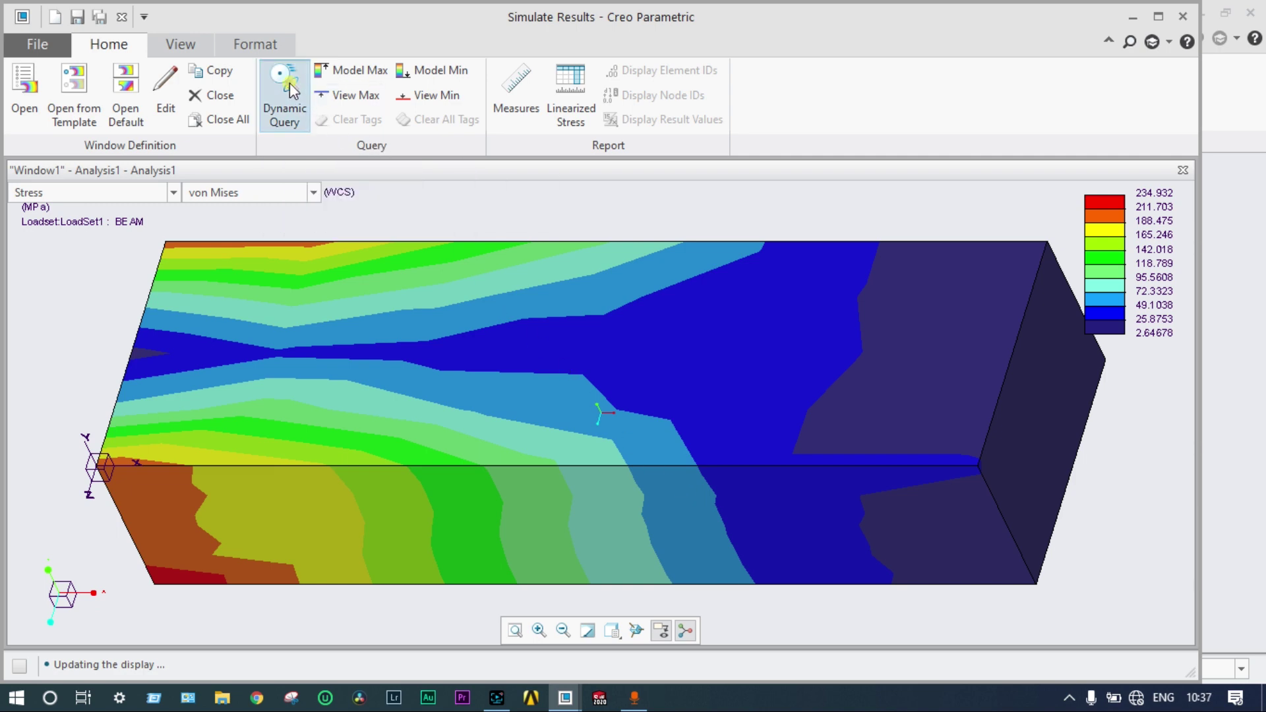
left_click_drag(394, 291, 861, 393)
left_click(861, 393)
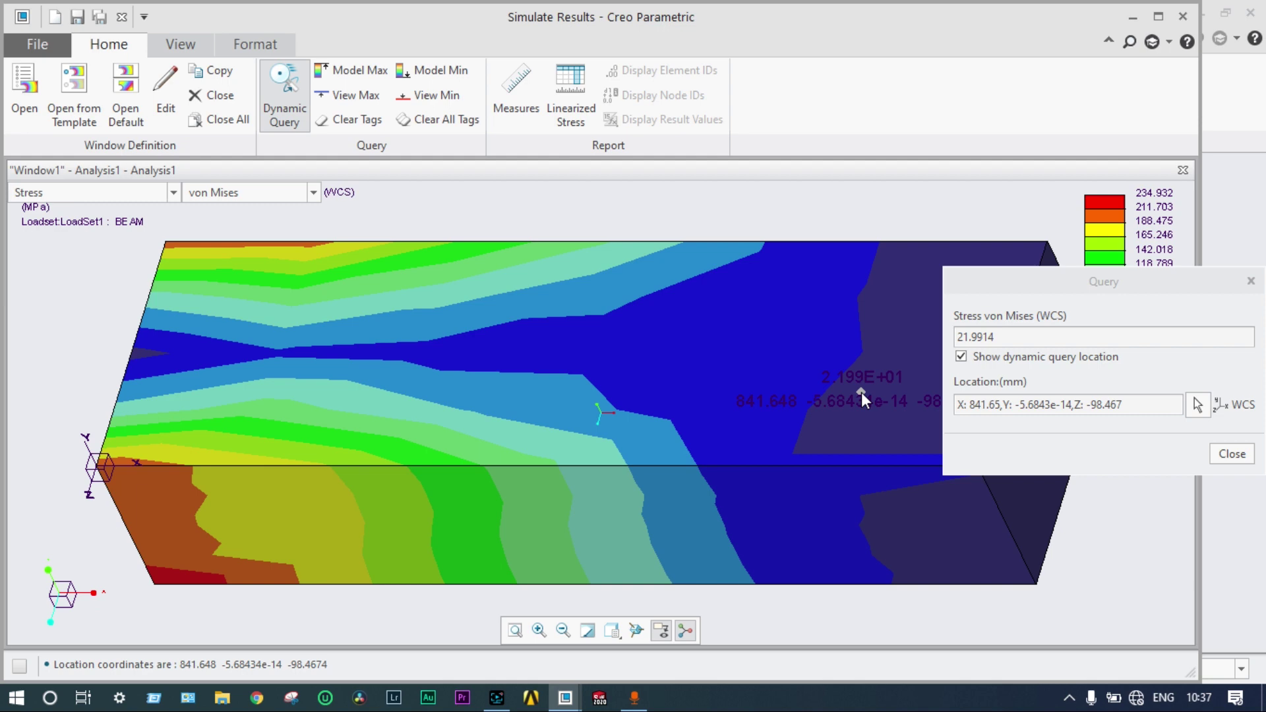
left_click_drag(861, 393, 486, 455)
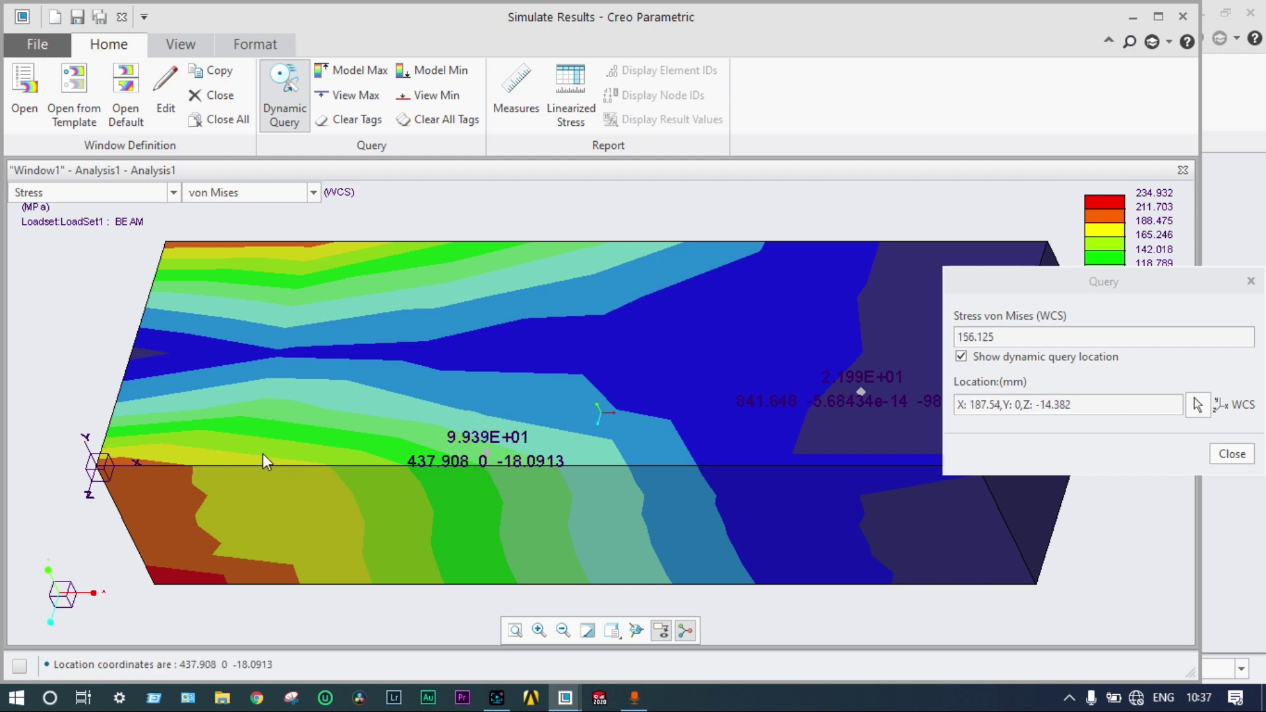
left_click(216, 256)
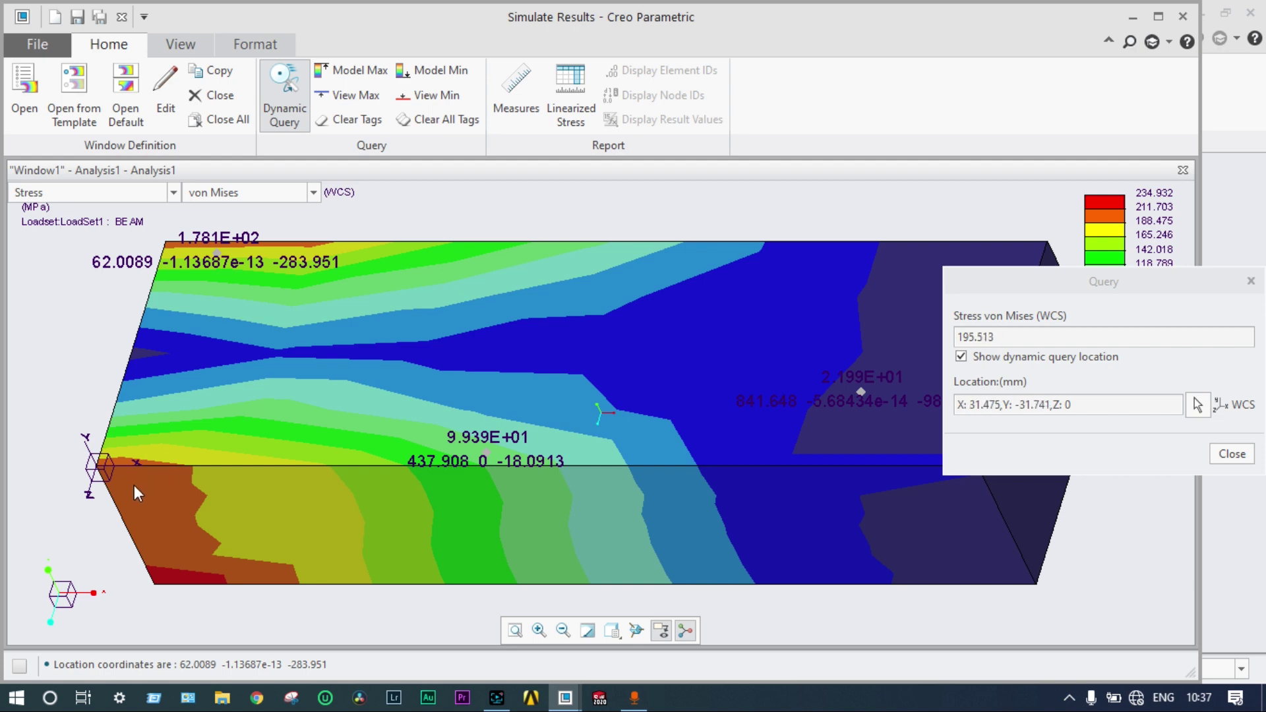
left_click(160, 578)
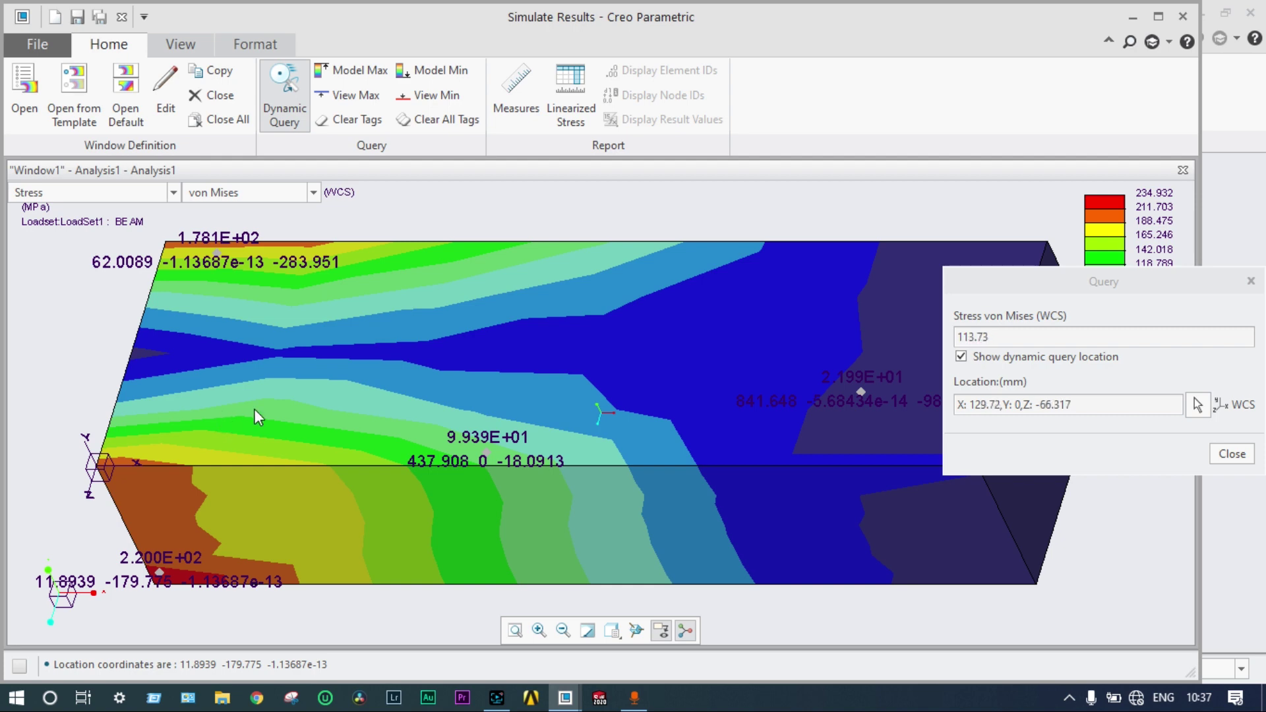
left_click(1251, 281)
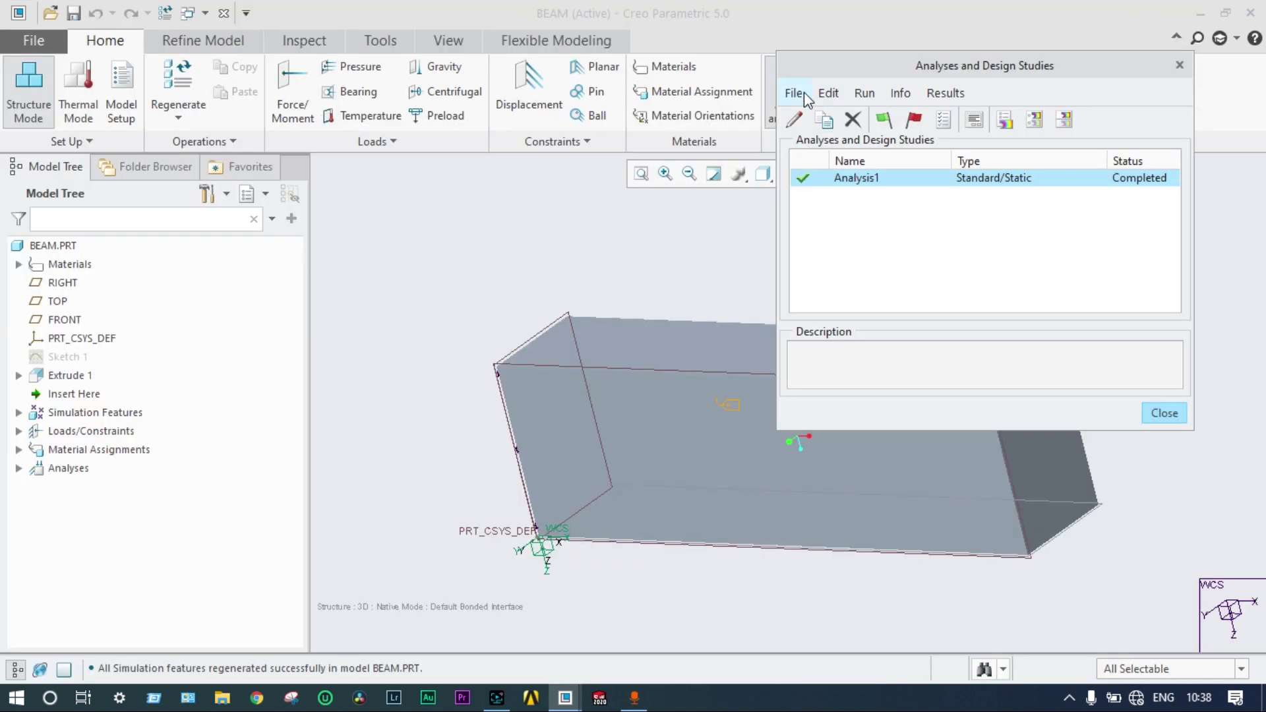
Step: Create a new sensitivity design study named study1 and set its type to Local Sensitivity
left_click(794, 93)
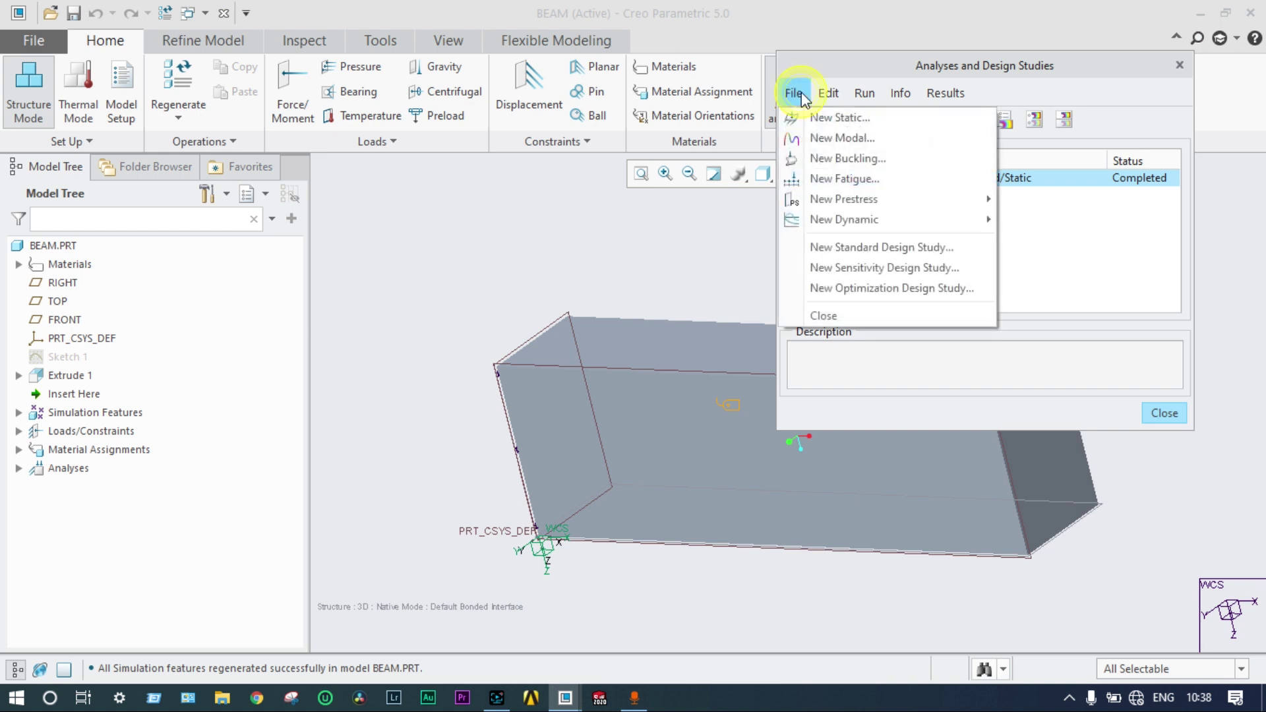
left_click(837, 268)
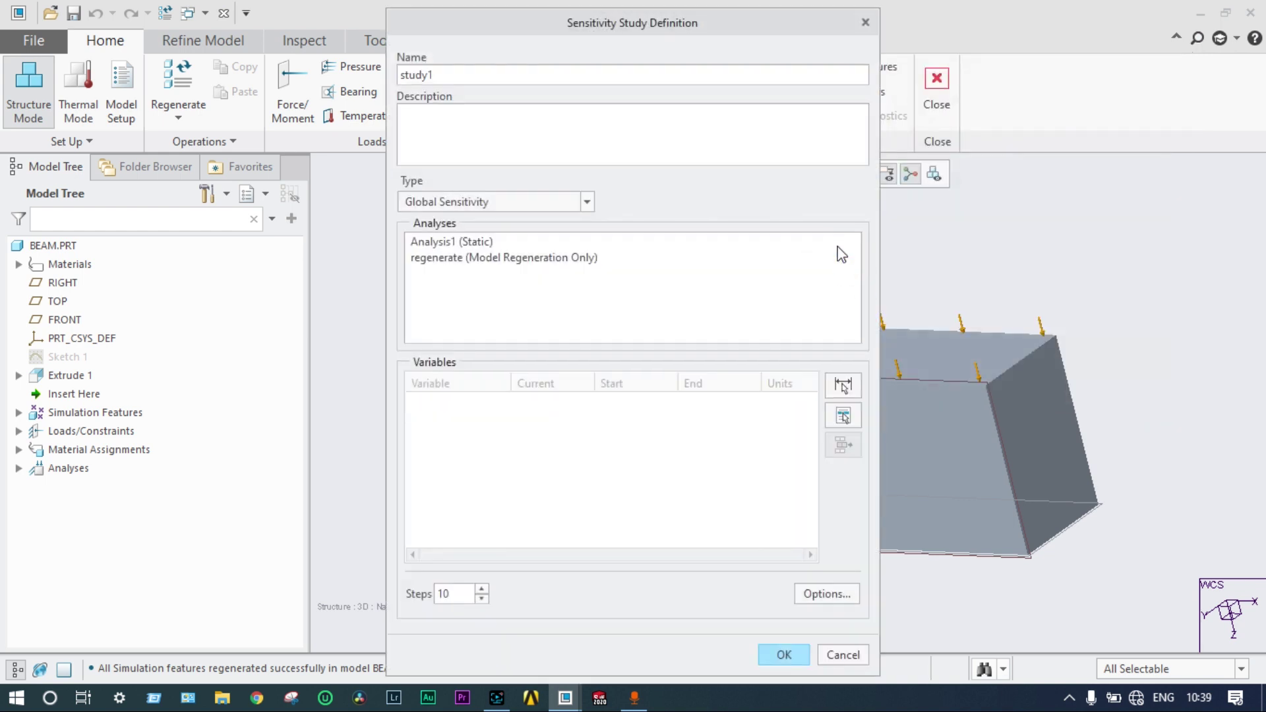
left_click_drag(749, 21, 782, 14)
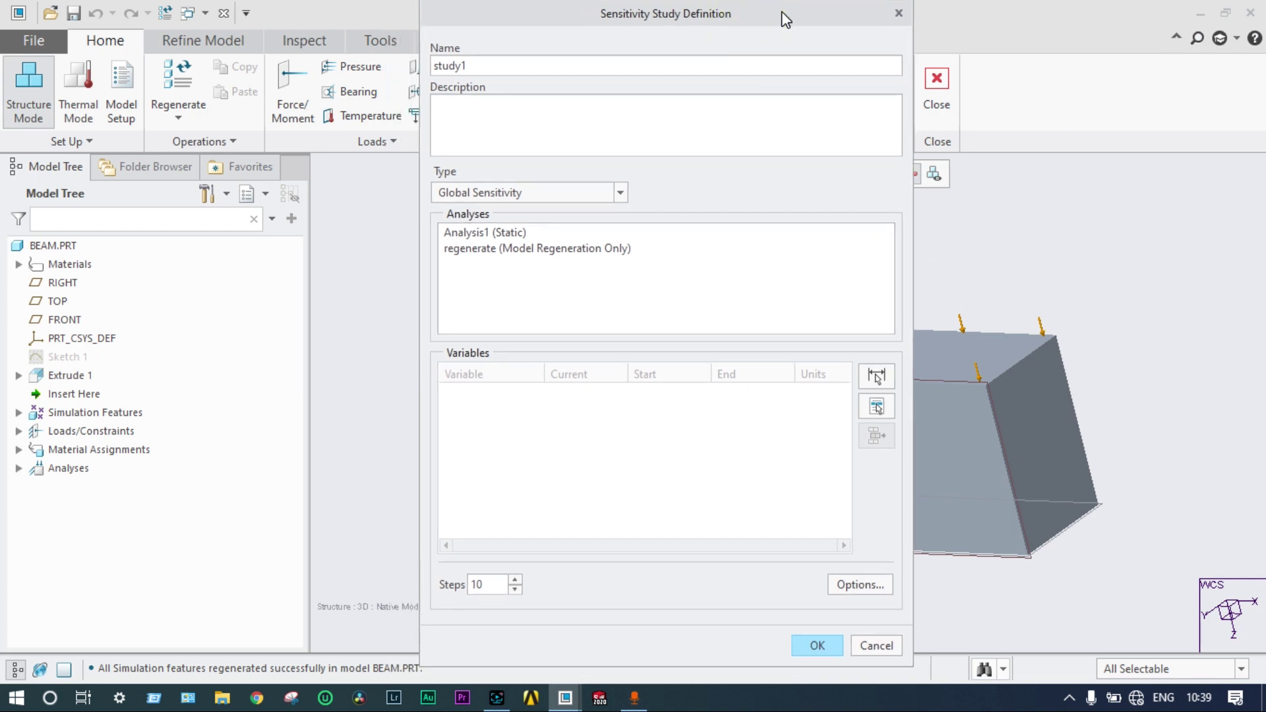
left_click(620, 195)
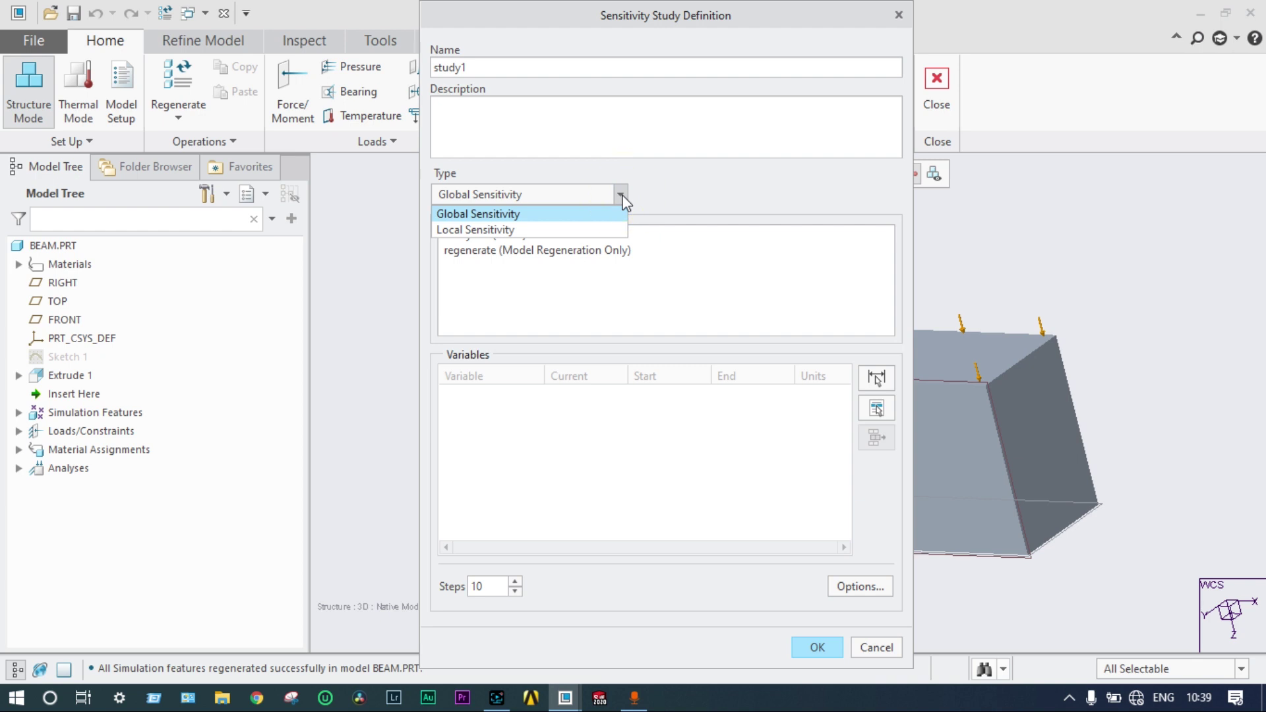
left_click(607, 231)
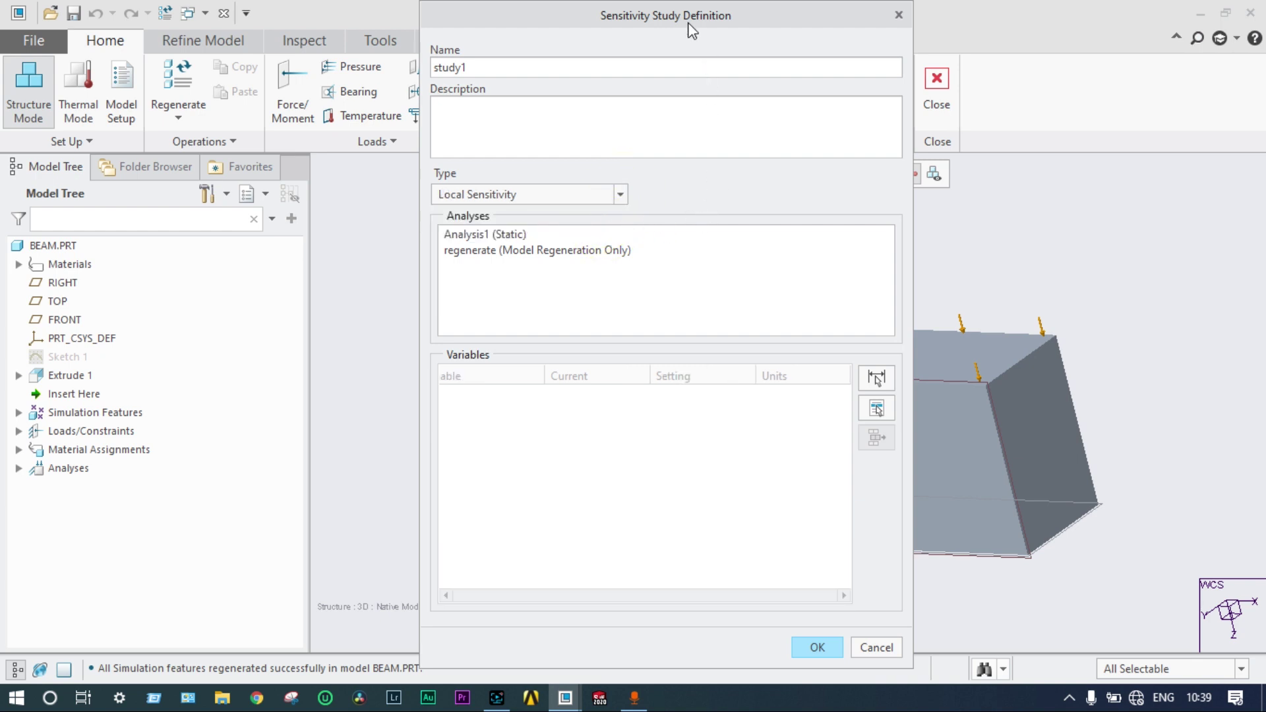
Step: Base study1 on Analysis1, add the beam's 200 mm cross-section width as its design variable, and accept the study definition
left_click_drag(591, 23, 859, 17)
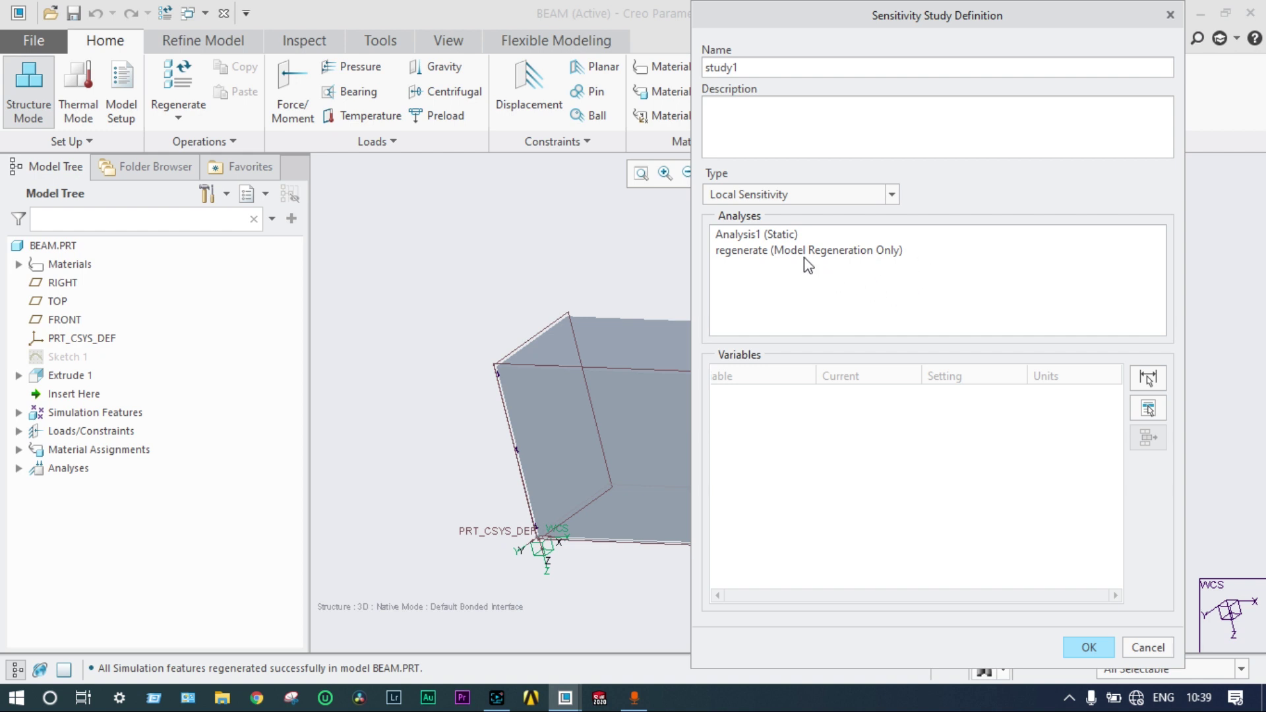
left_click(783, 235)
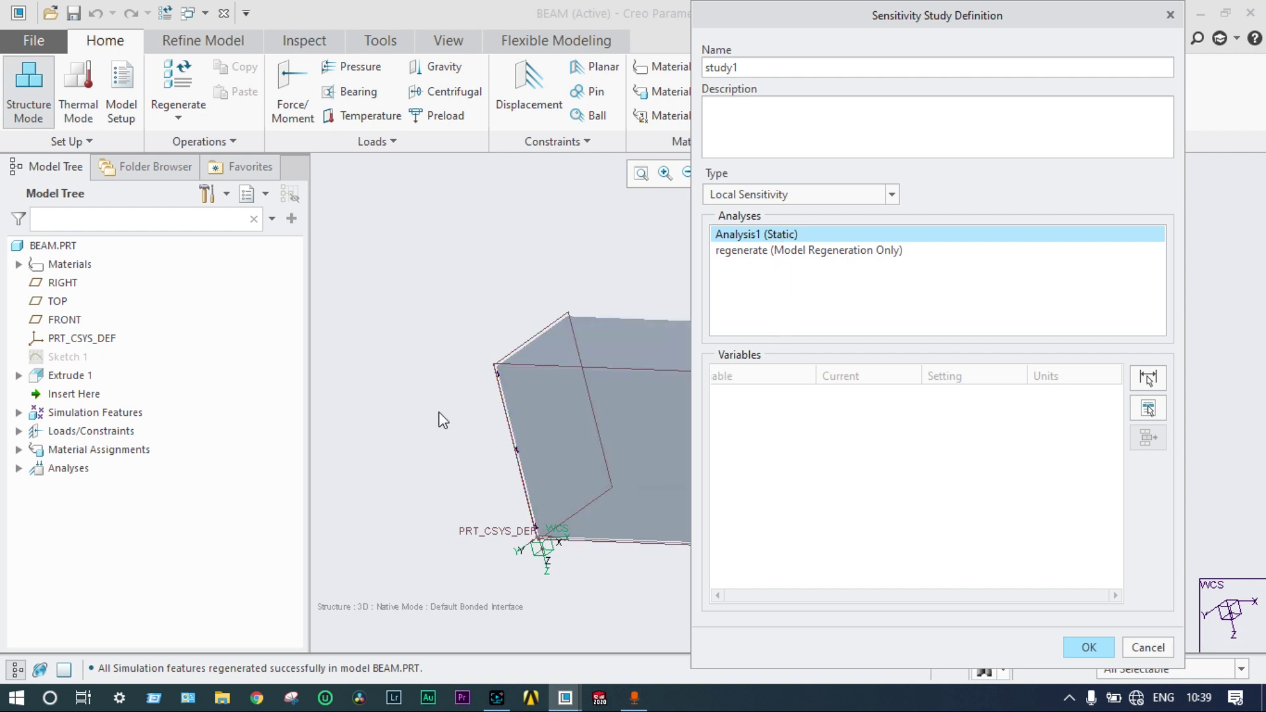
left_click(78, 358)
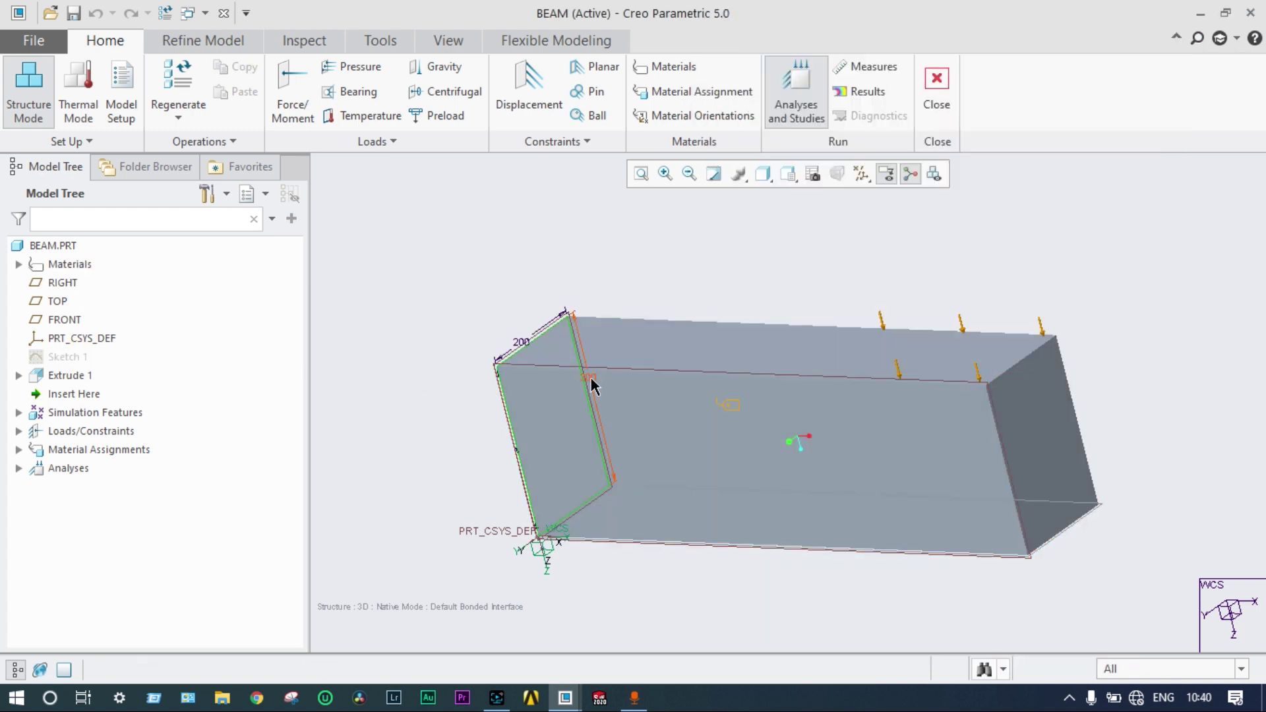
left_click(523, 348)
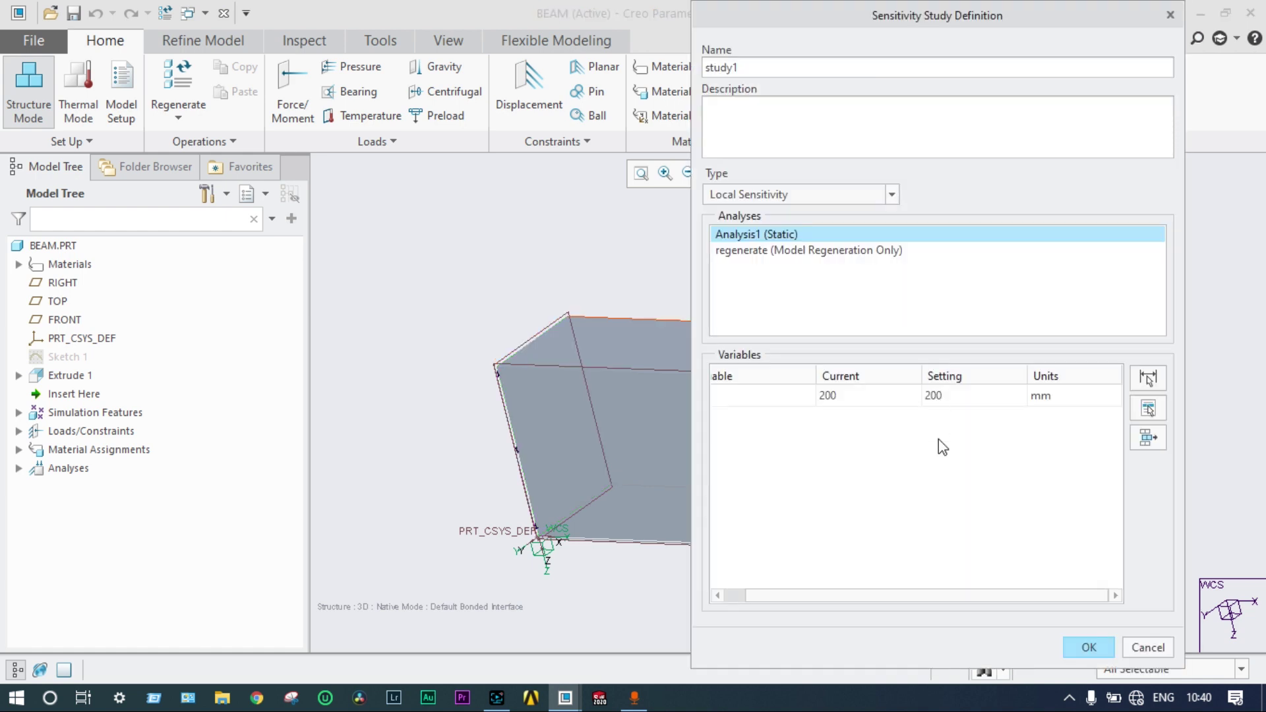
left_click(1091, 648)
Step: Run study1, deleting its existing output files, and graph max_stress_vm in MPa against the design variable d0:BEAM
left_click(883, 122)
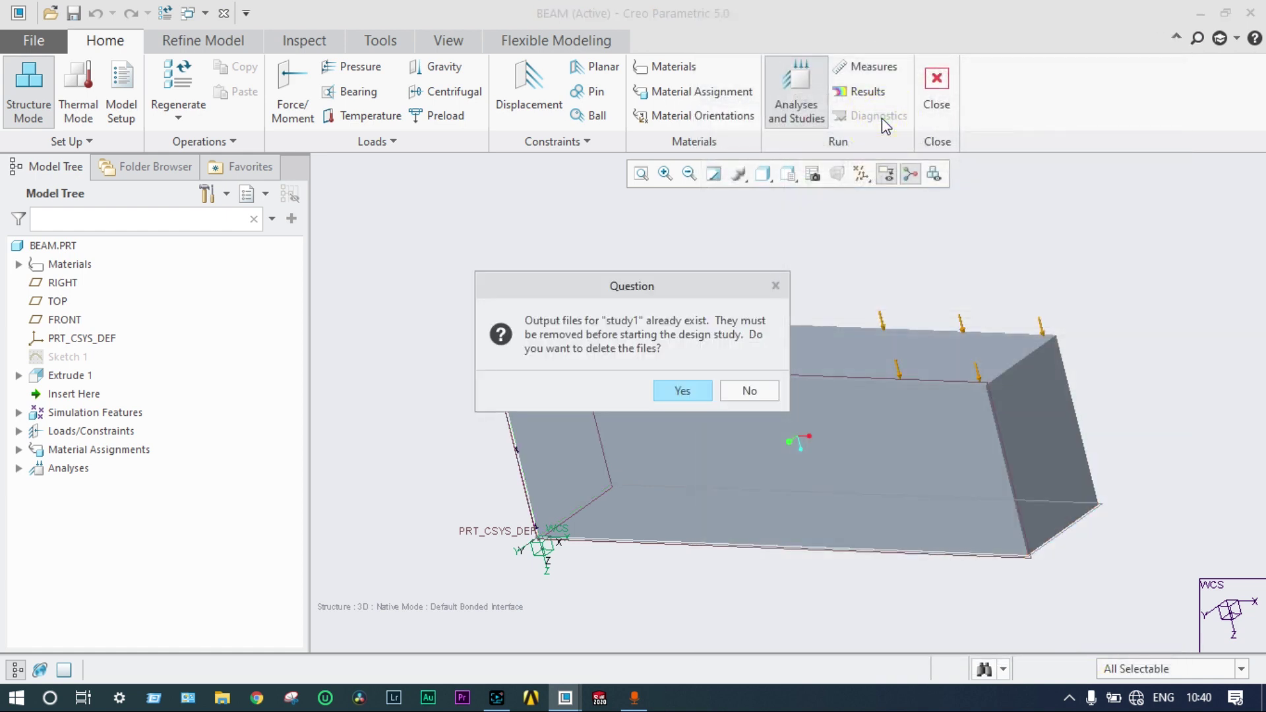
left_click(680, 388)
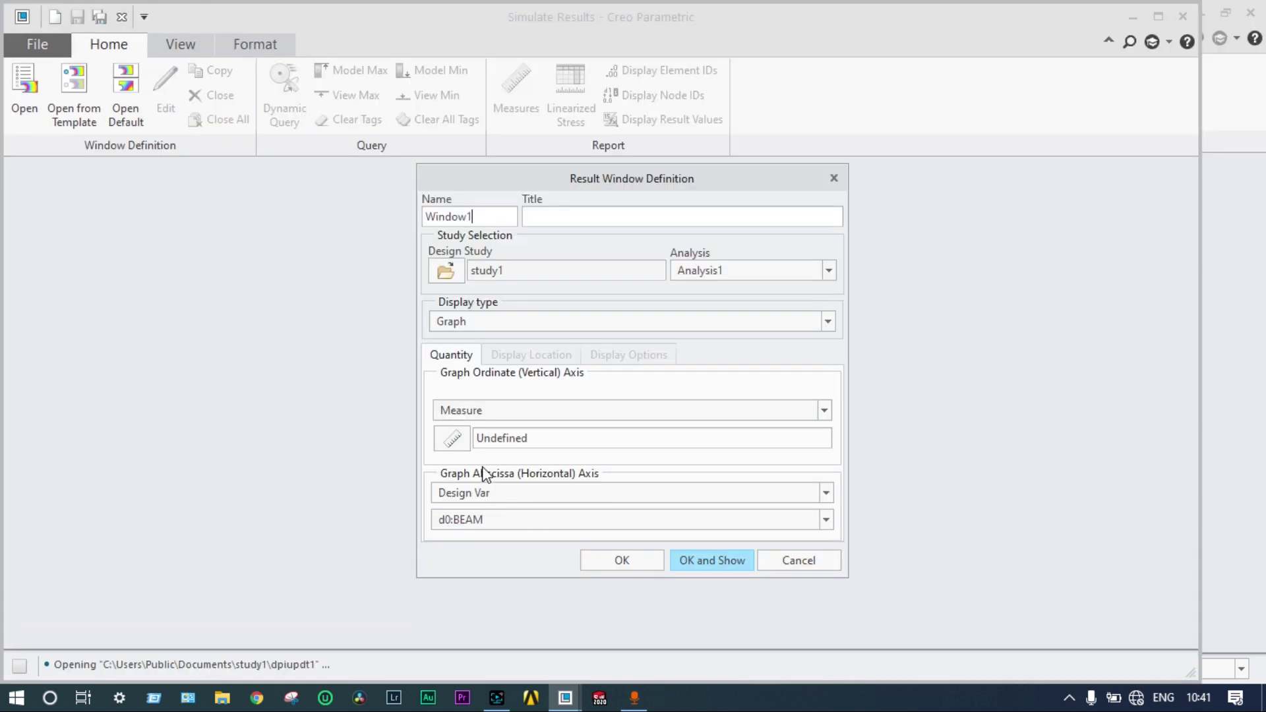
left_click(455, 438)
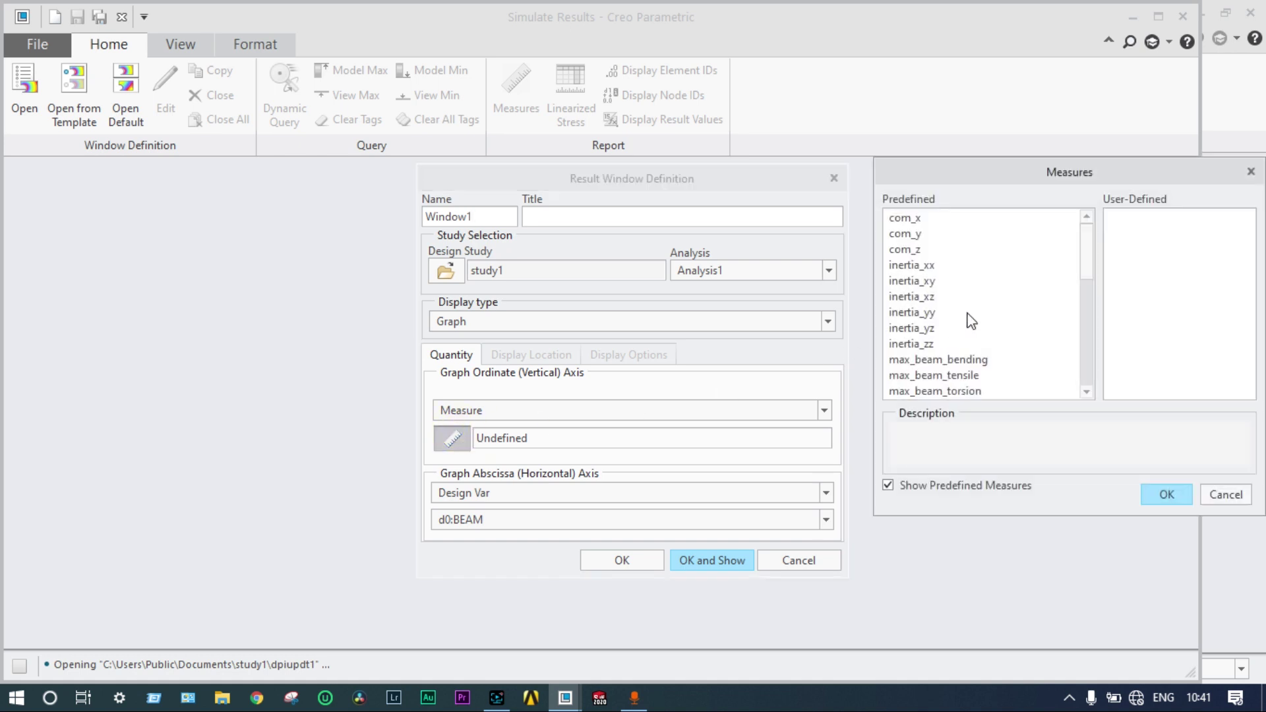
scroll(1041, 304, "down", 5)
left_click(929, 345)
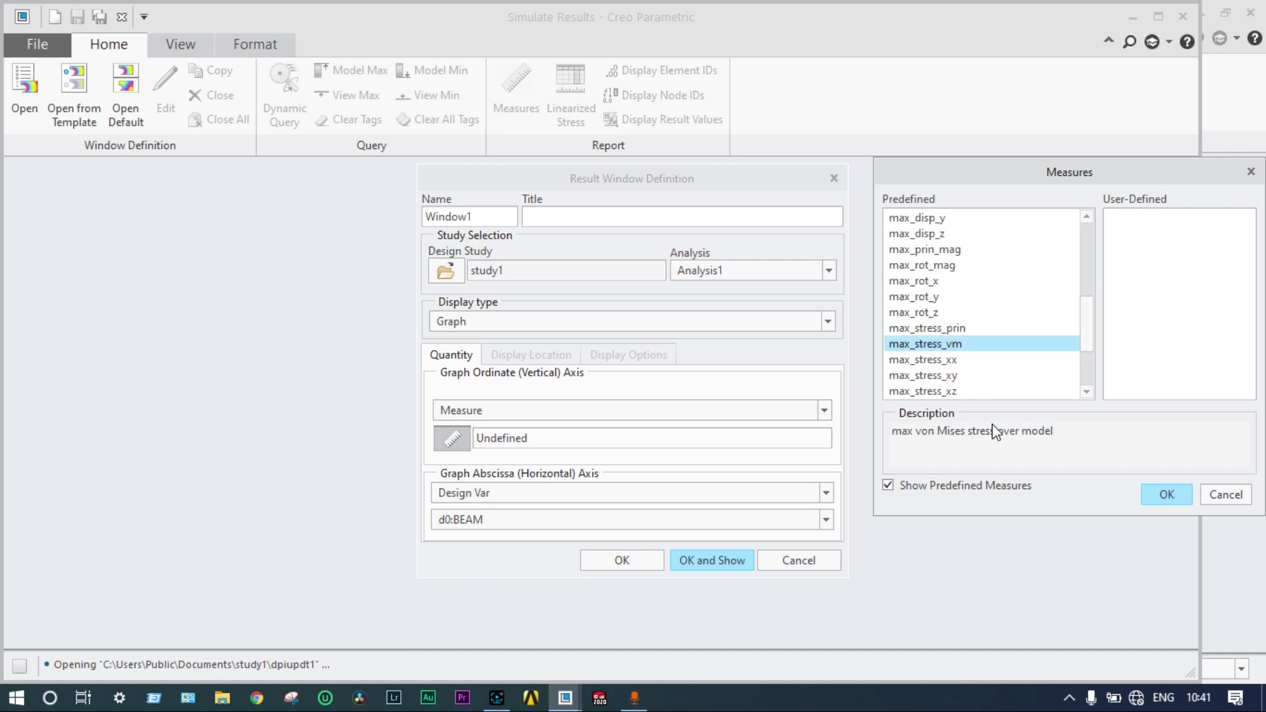
left_click(1164, 495)
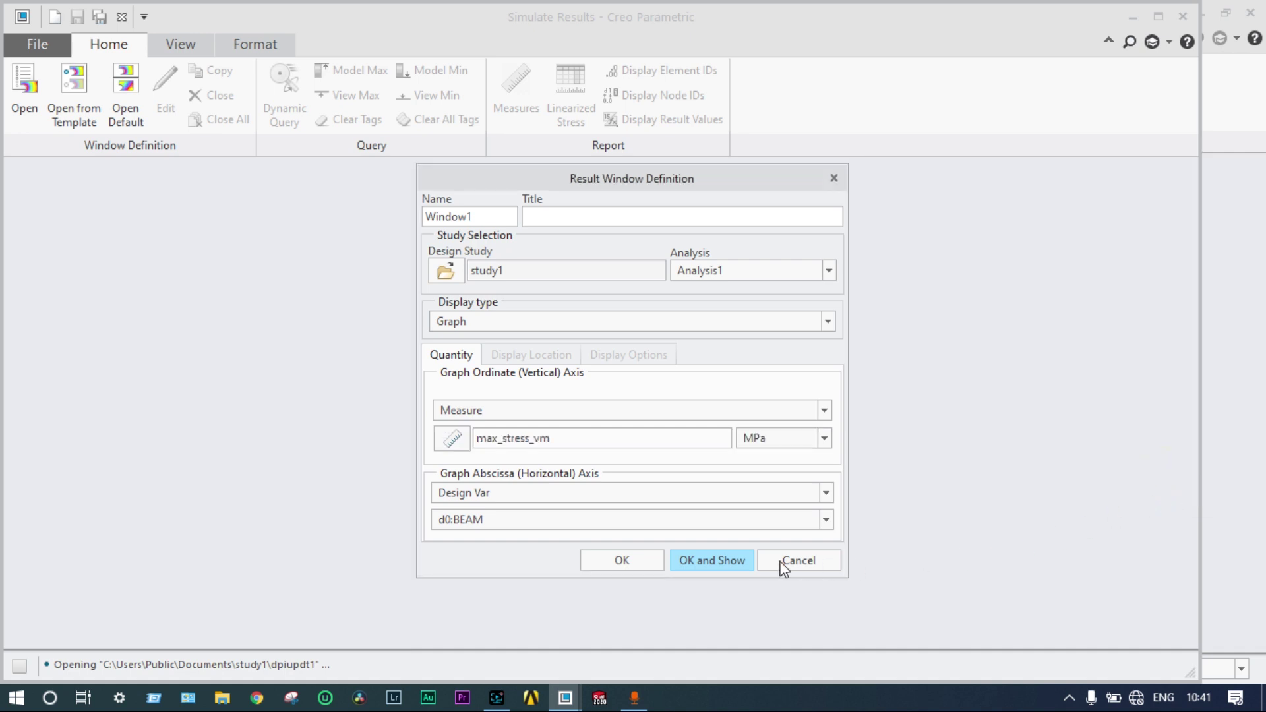
left_click(711, 561)
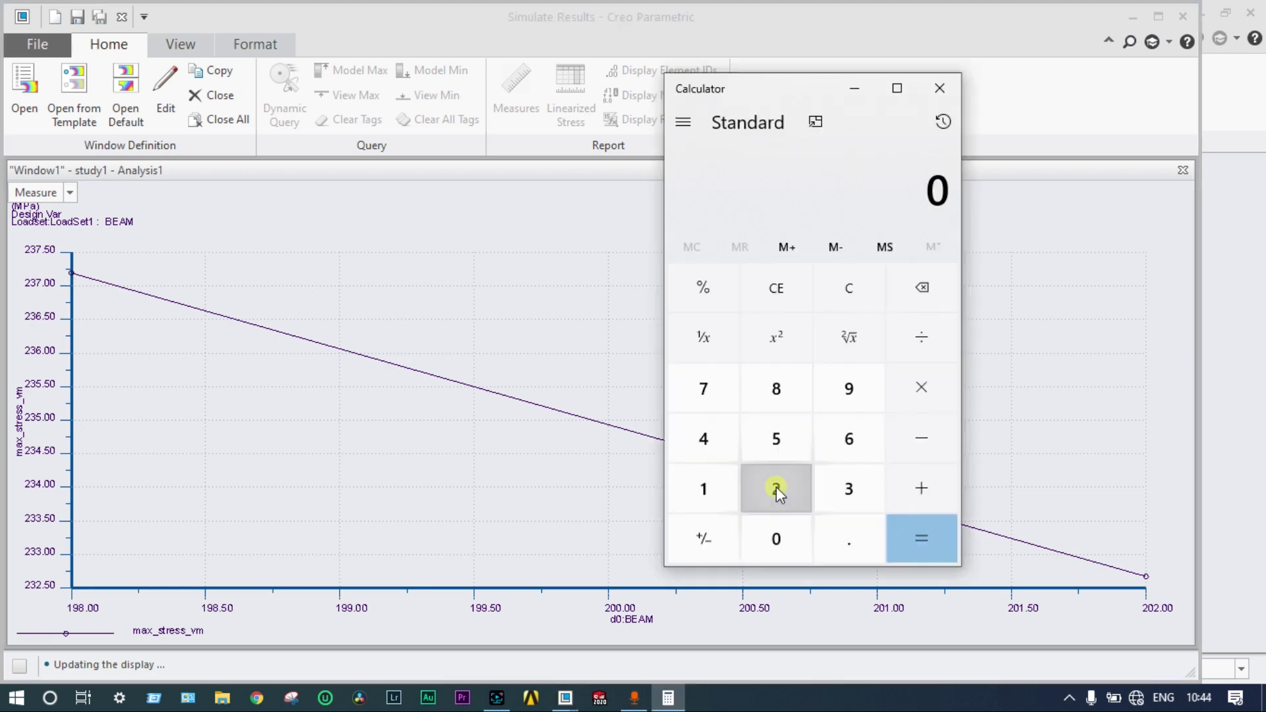
Step: Switch to Calculator and compute the stress difference 237.25 - 236, then minimize it
left_click(776, 486)
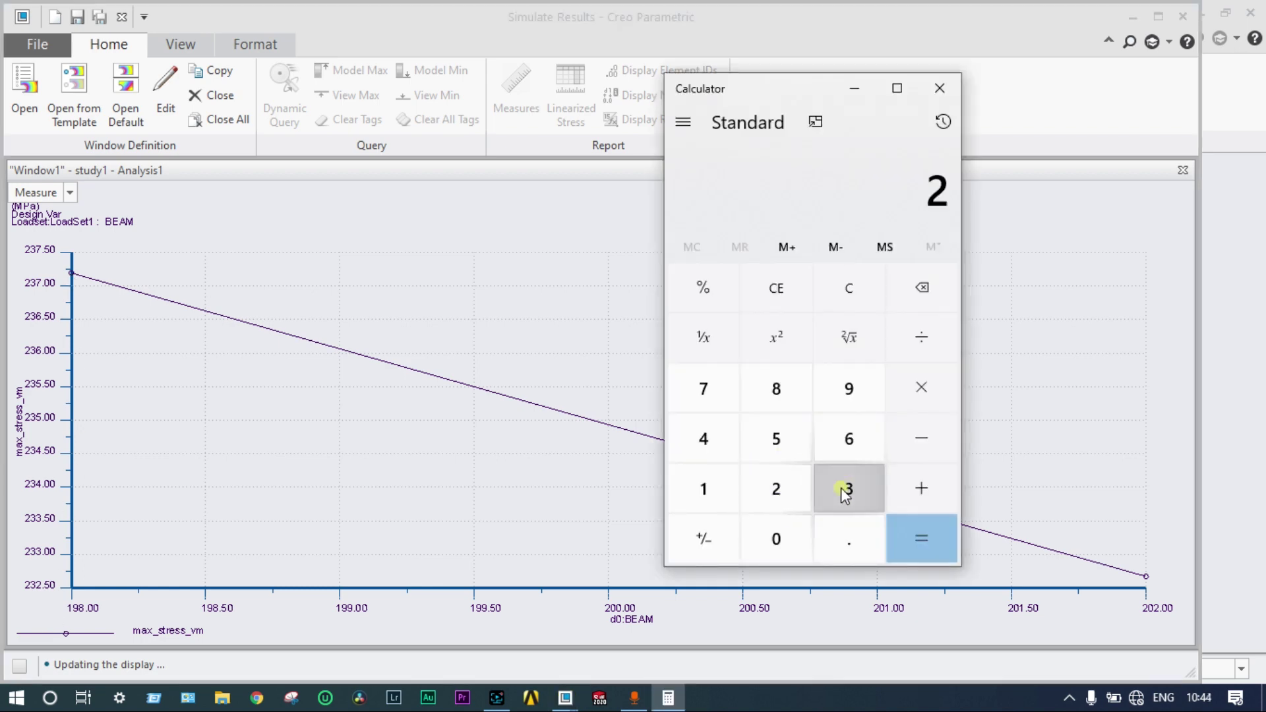
left_click(844, 489)
left_click(702, 388)
left_click(849, 539)
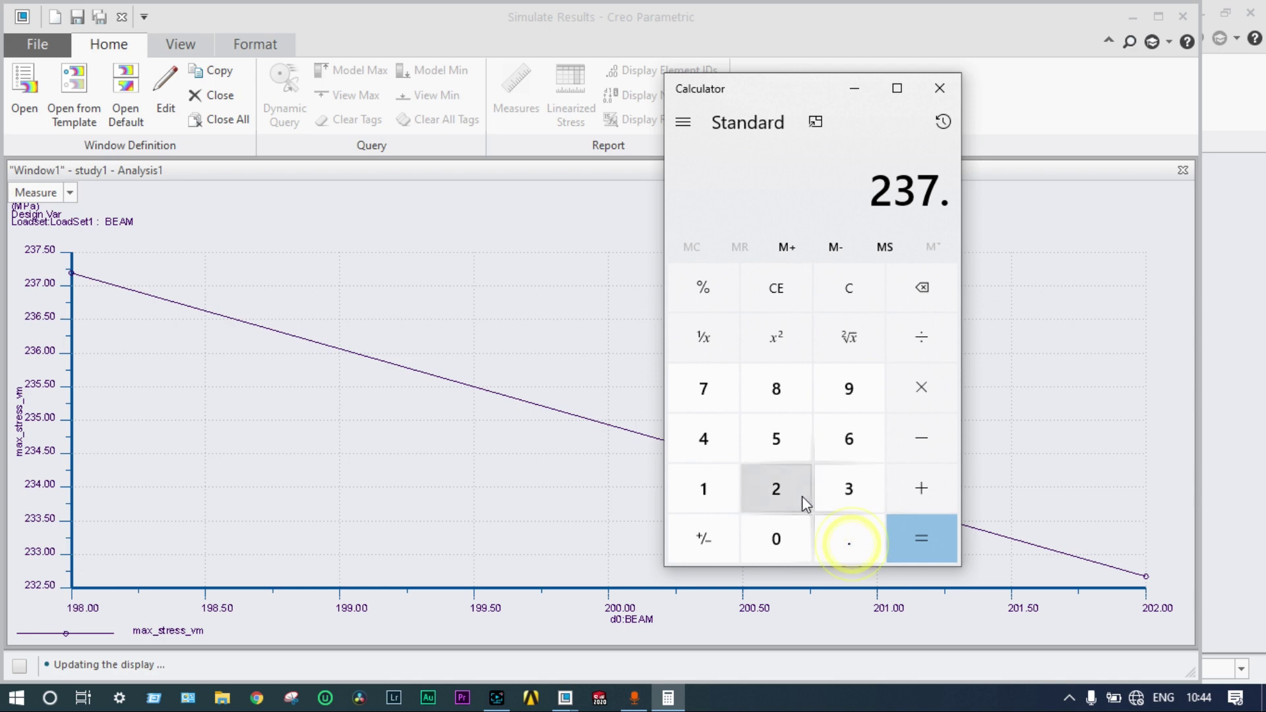
left_click(781, 489)
left_click(776, 438)
left_click(923, 440)
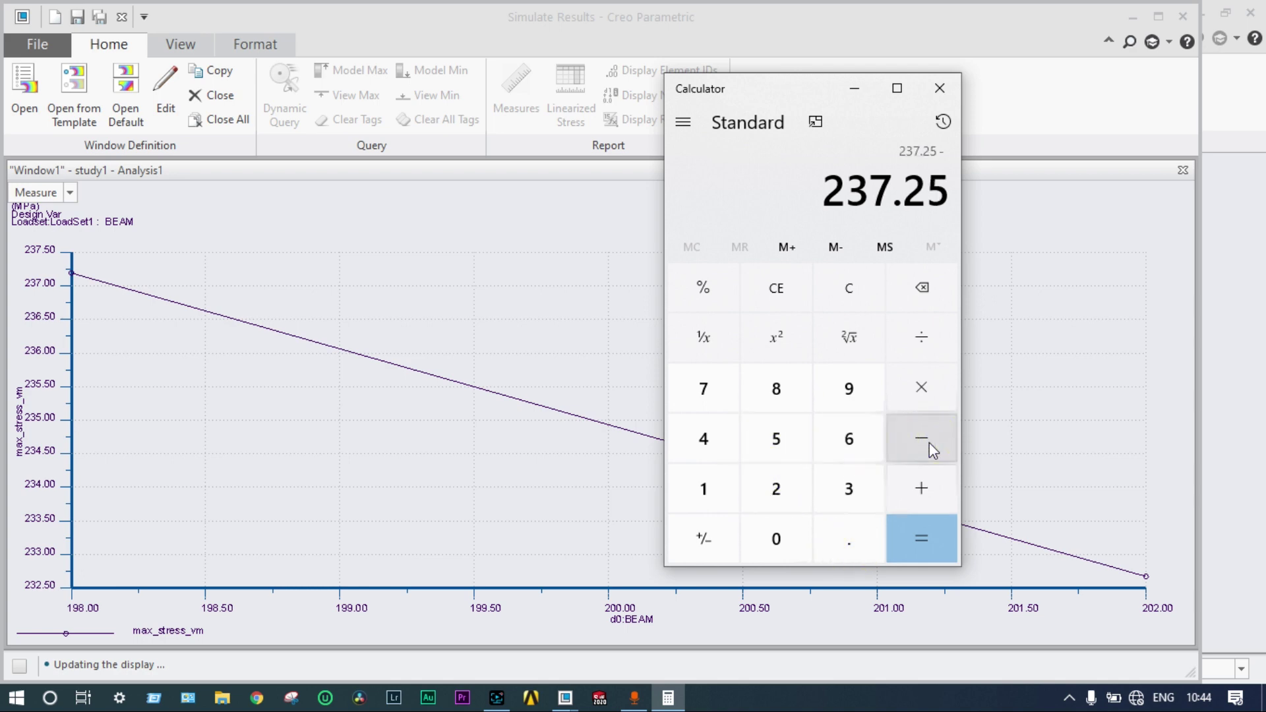
type("236")
left_click(918, 537)
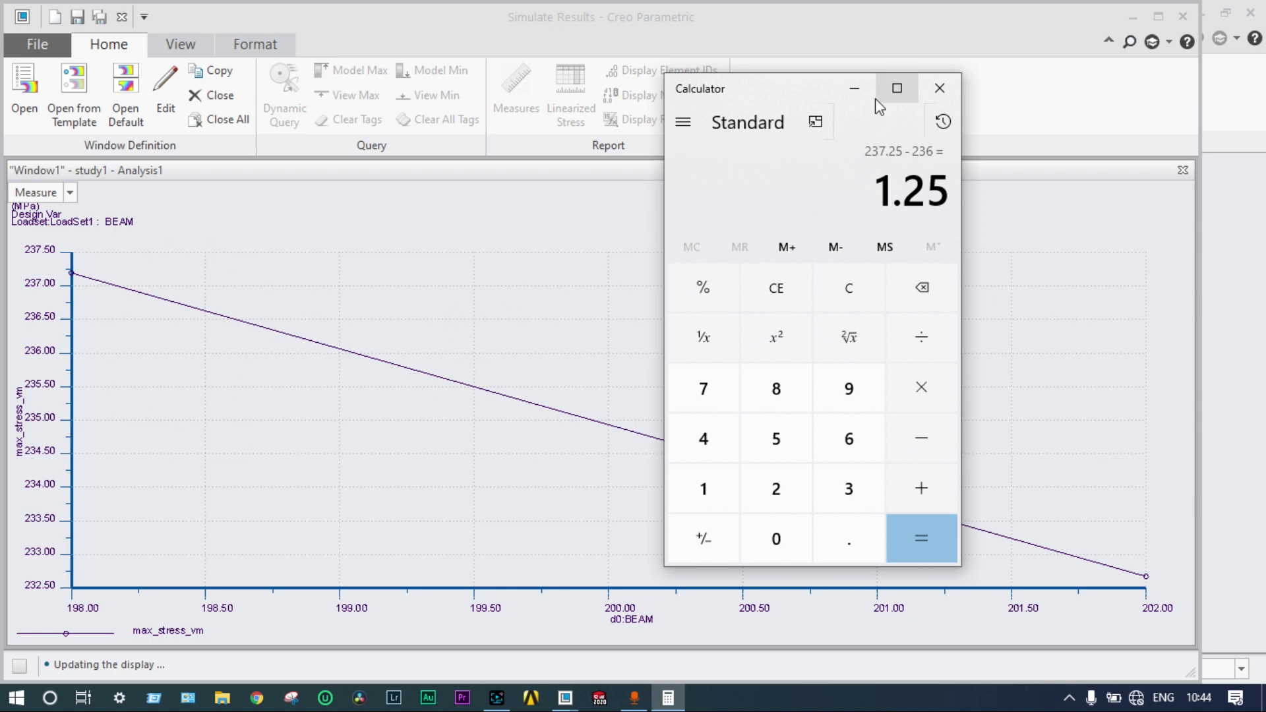
left_click(854, 89)
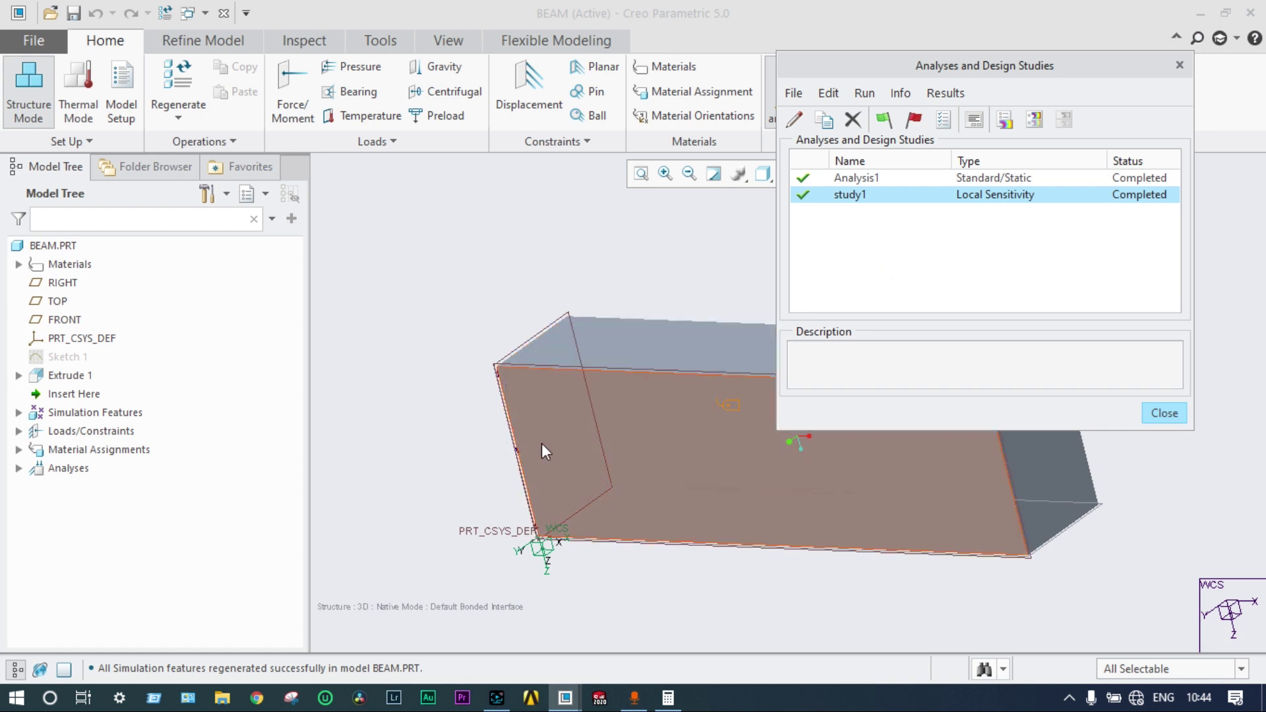
Step: Create a new sensitivity design study named study2 with type Local Sensitivity and base it on Analysis1
left_click(793, 92)
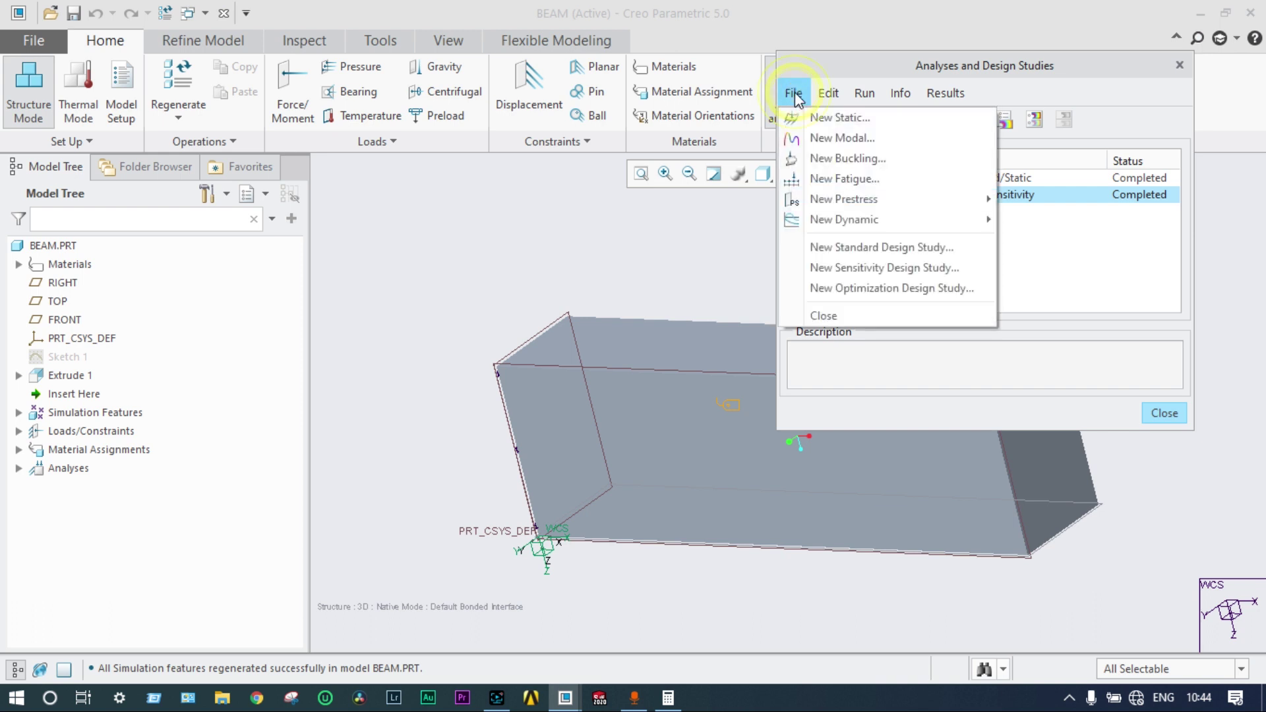
left_click(837, 268)
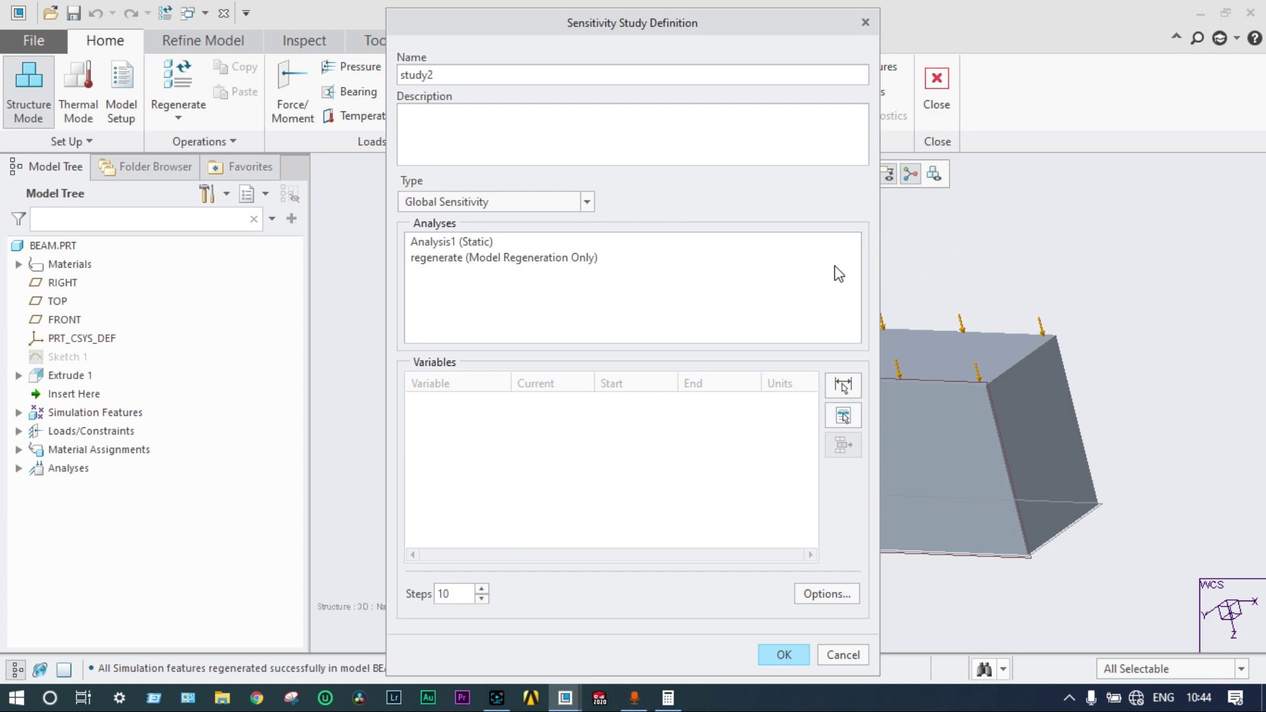
left_click(588, 202)
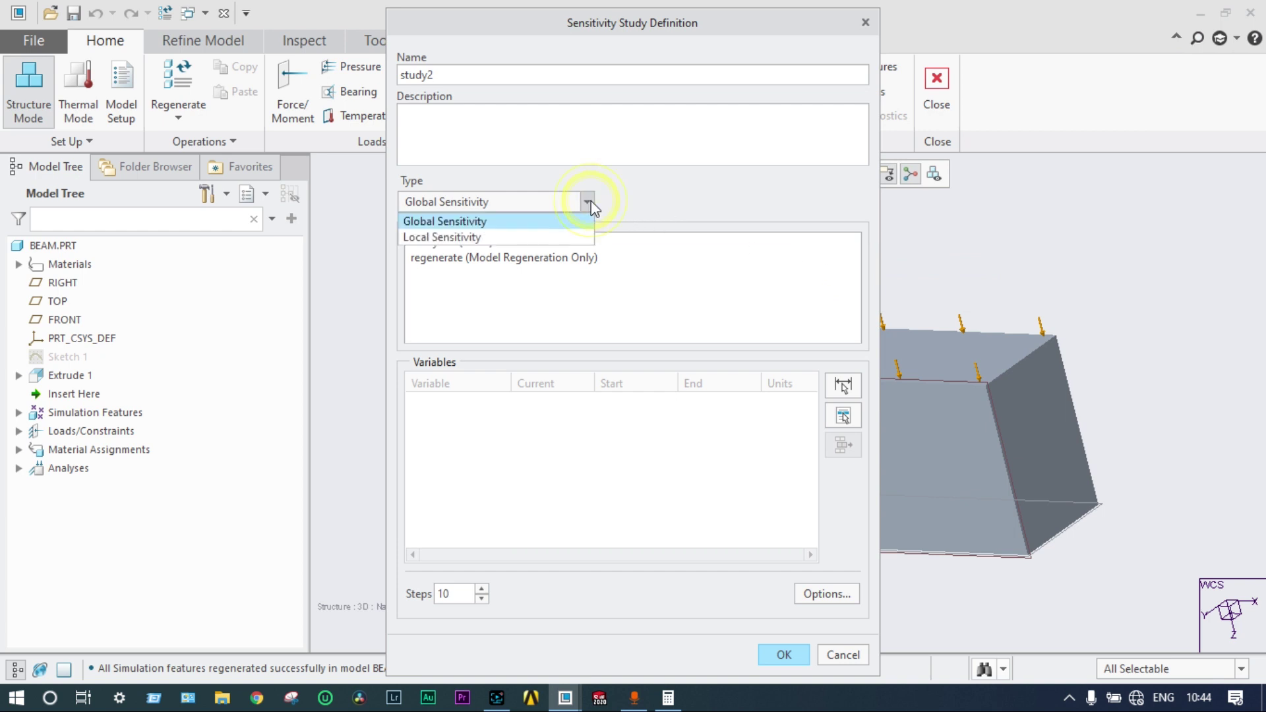
left_click(540, 238)
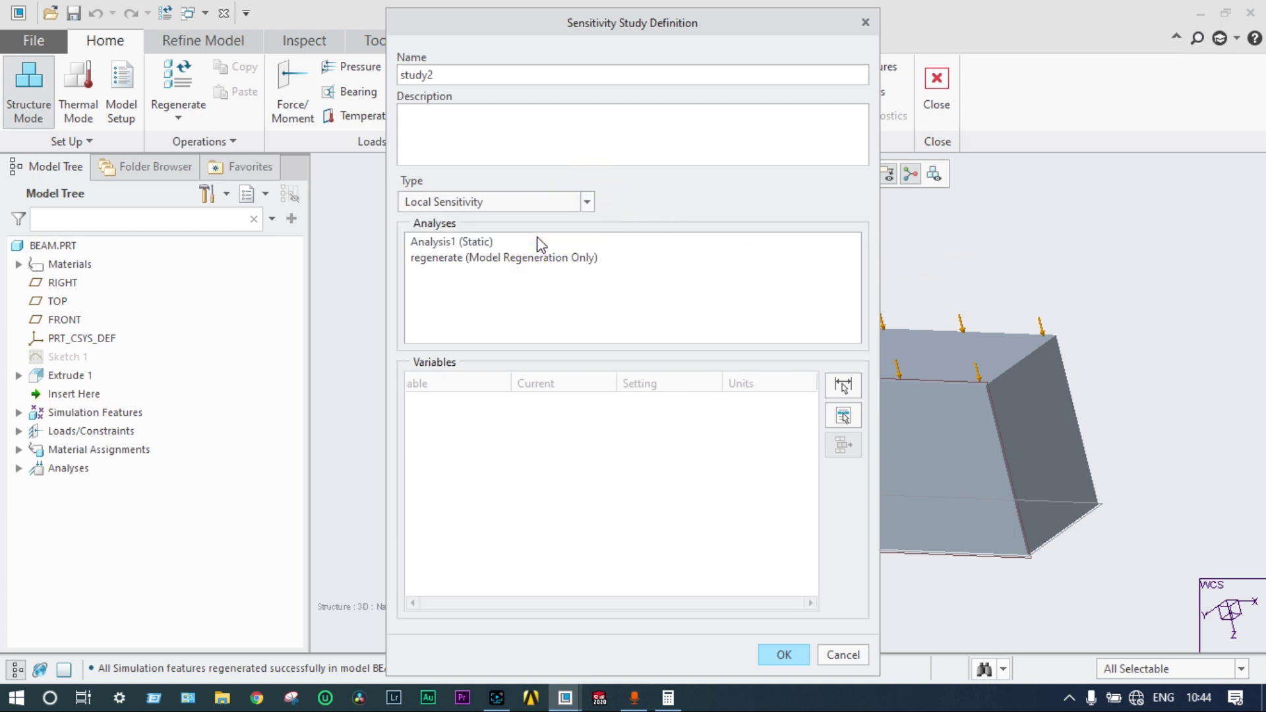
left_click(465, 245)
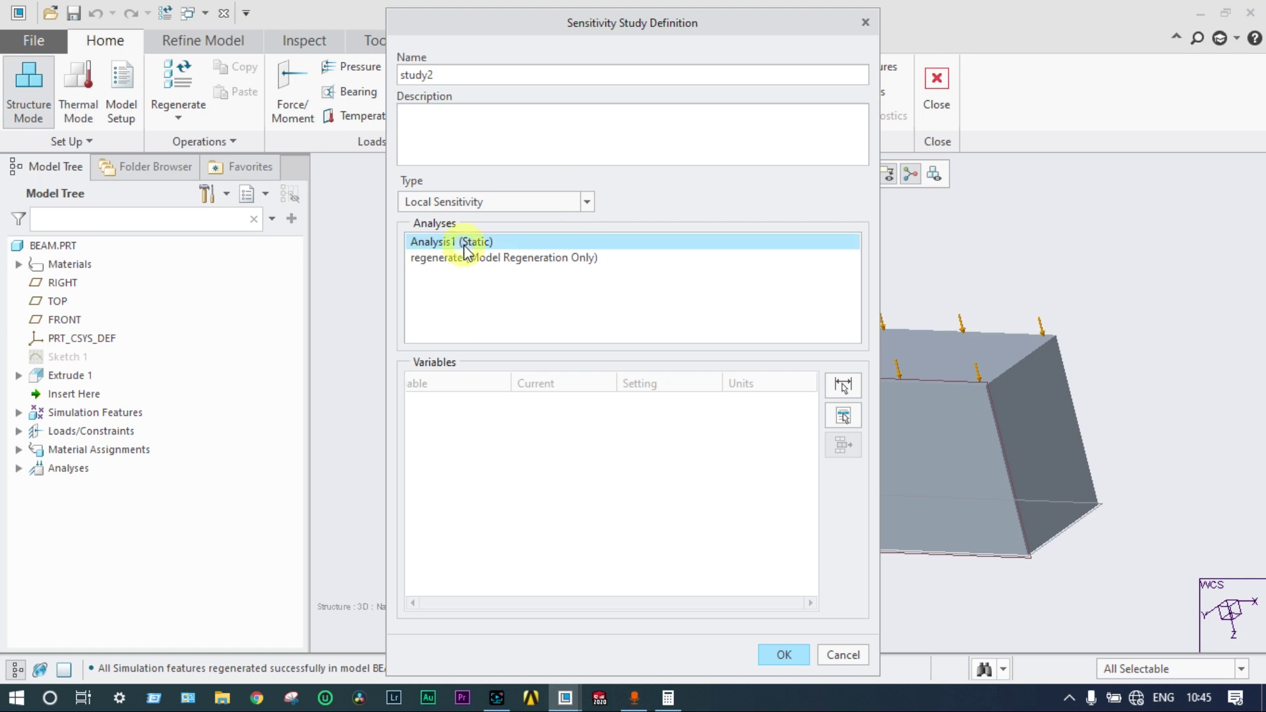
Step: Add the beam's 300 mm cross-section height as the design variable of study2 and accept the study definition
left_click_drag(539, 30, 816, 22)
left_click(1120, 380)
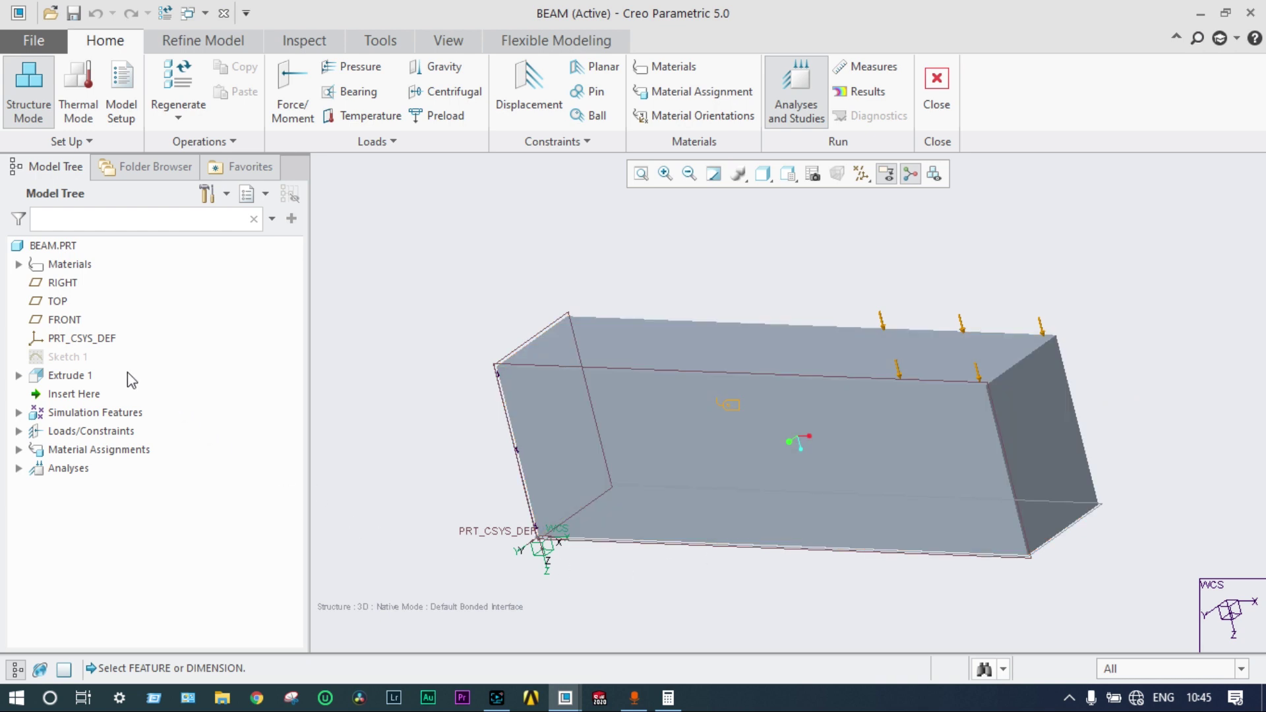
left_click(78, 357)
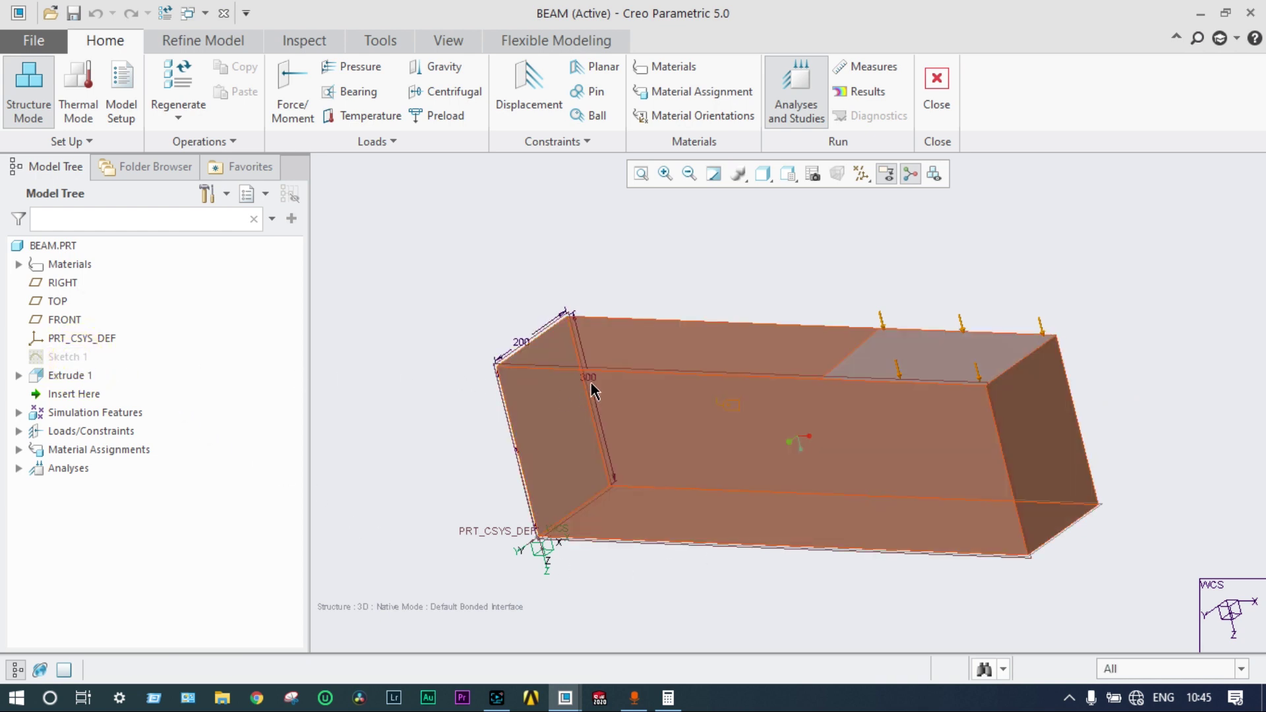
left_click(592, 379)
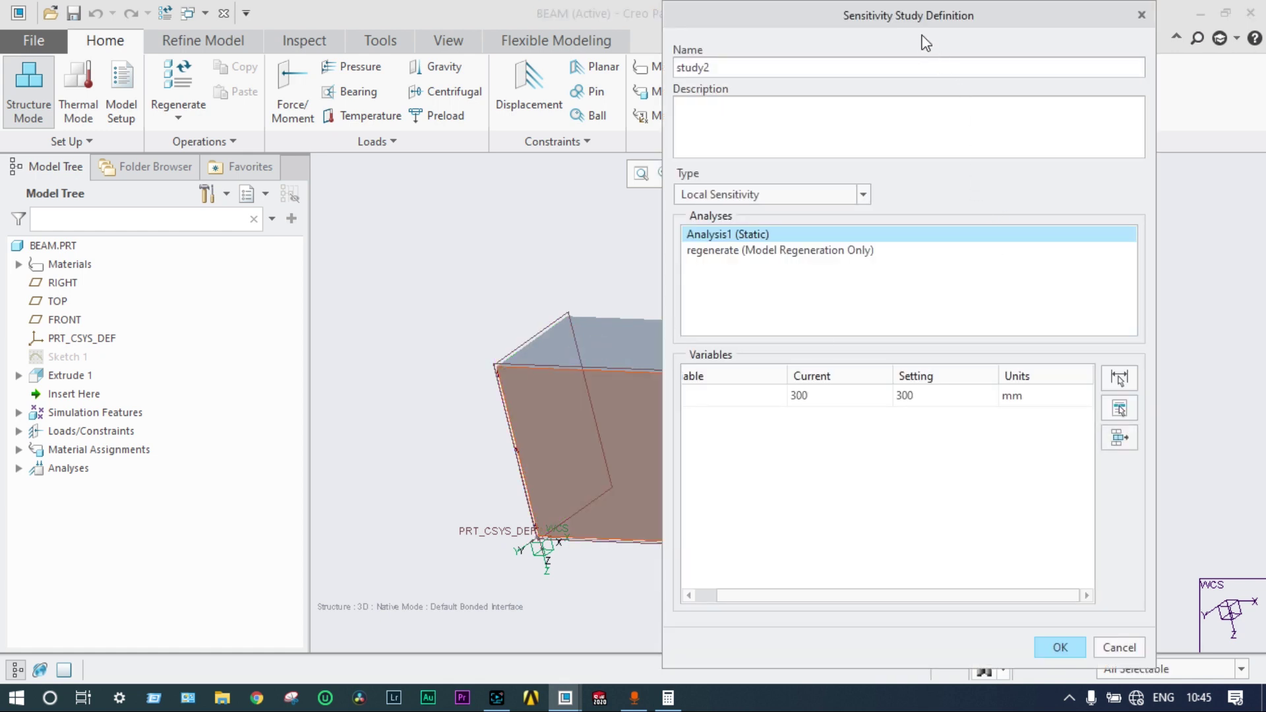
left_click(1059, 646)
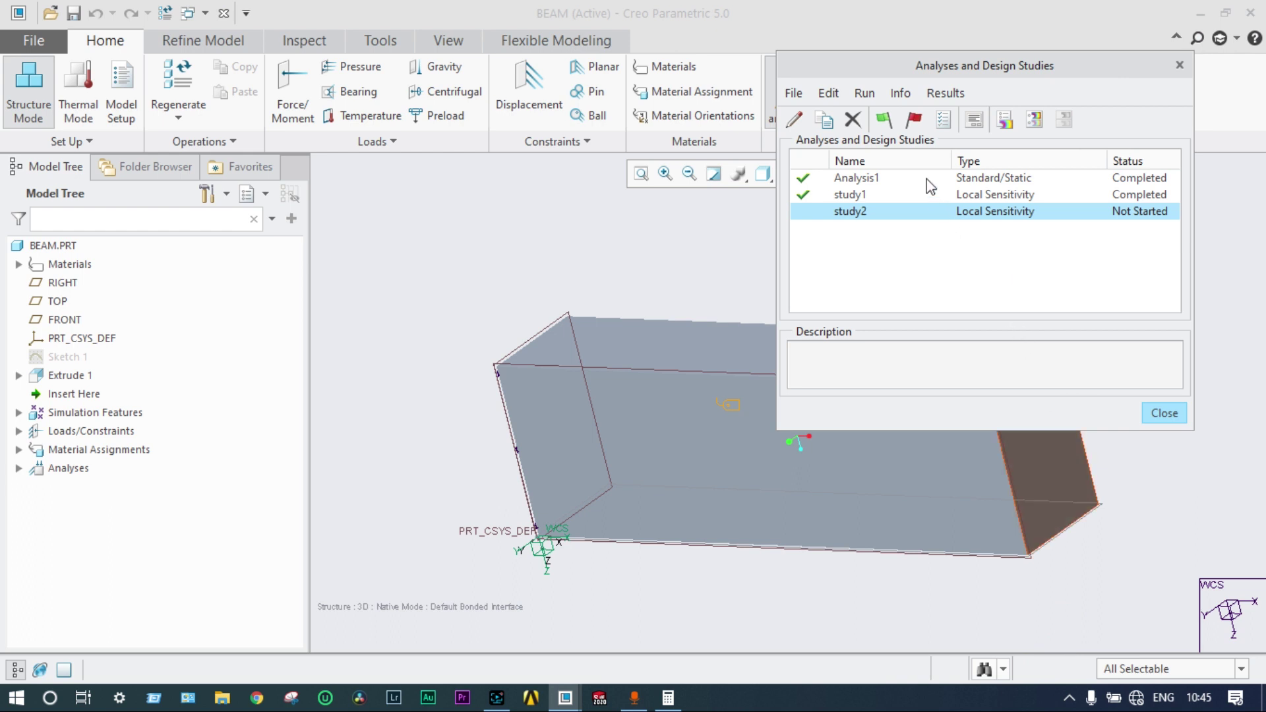
Step: Run study2, deleting its existing output files, and graph max_stress_vm in MPa against the design variable d1:BEAM
left_click(884, 120)
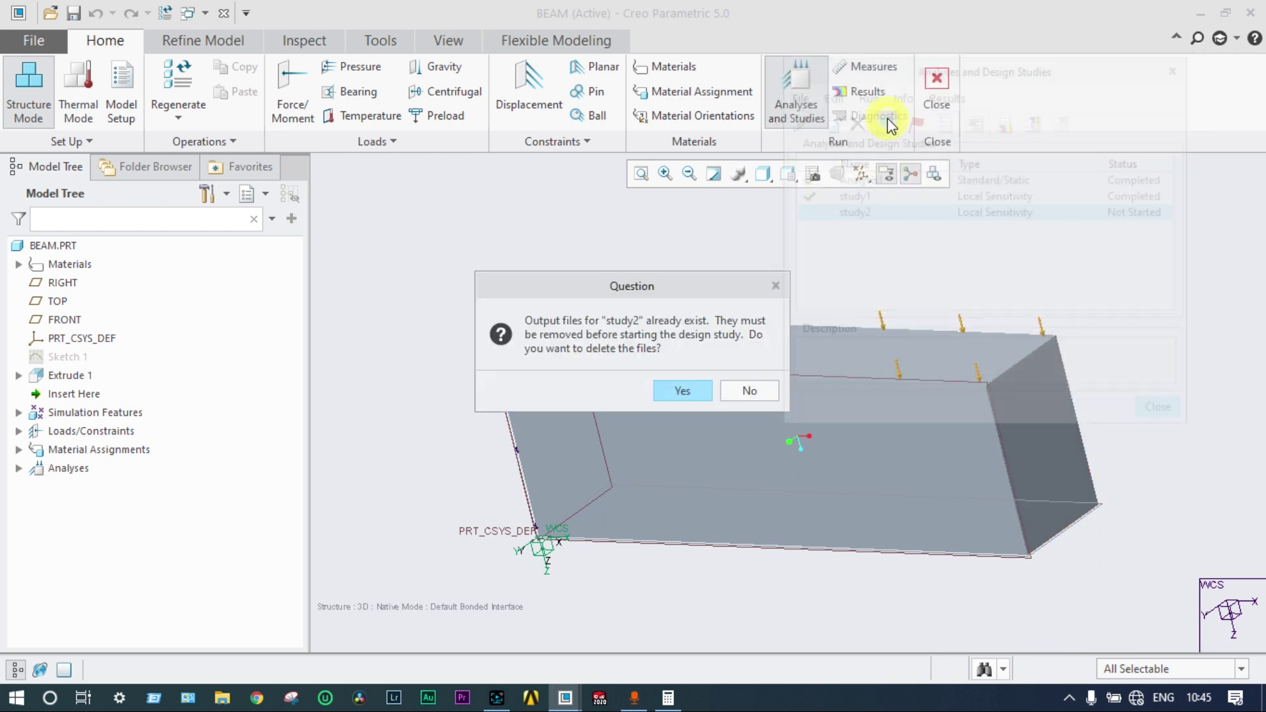
left_click(707, 389)
left_click(681, 385)
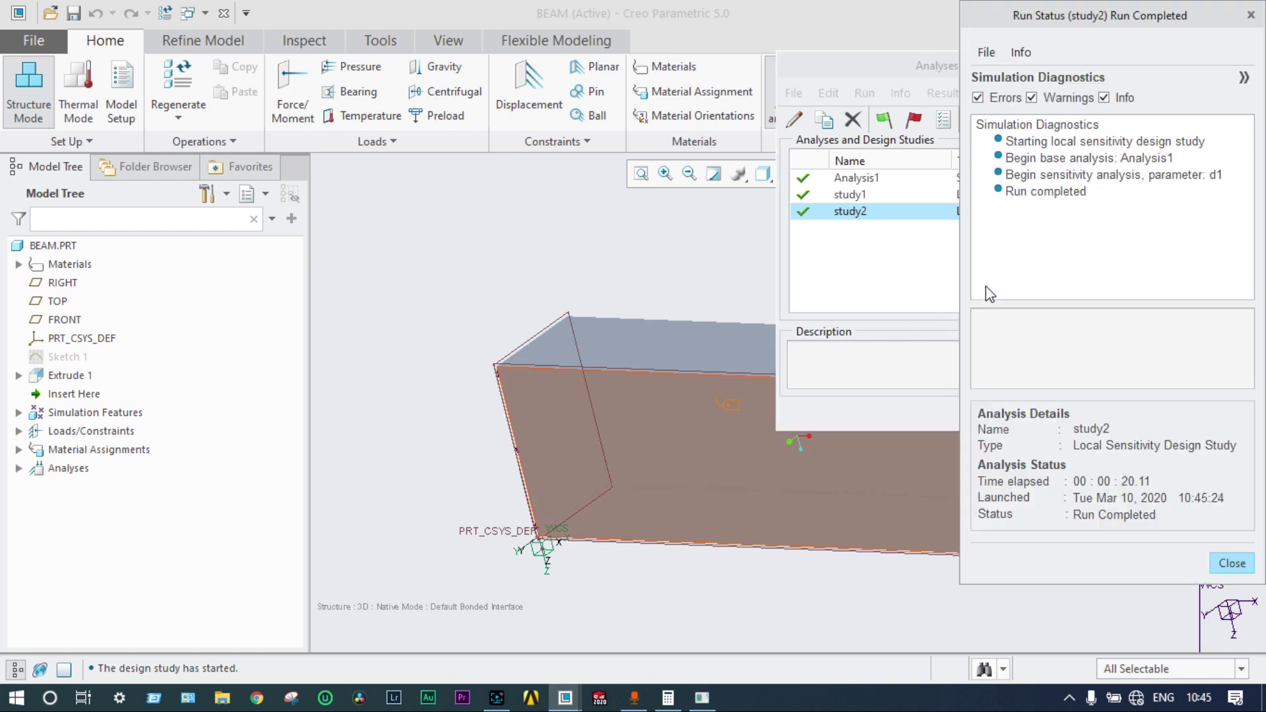
left_click(1231, 562)
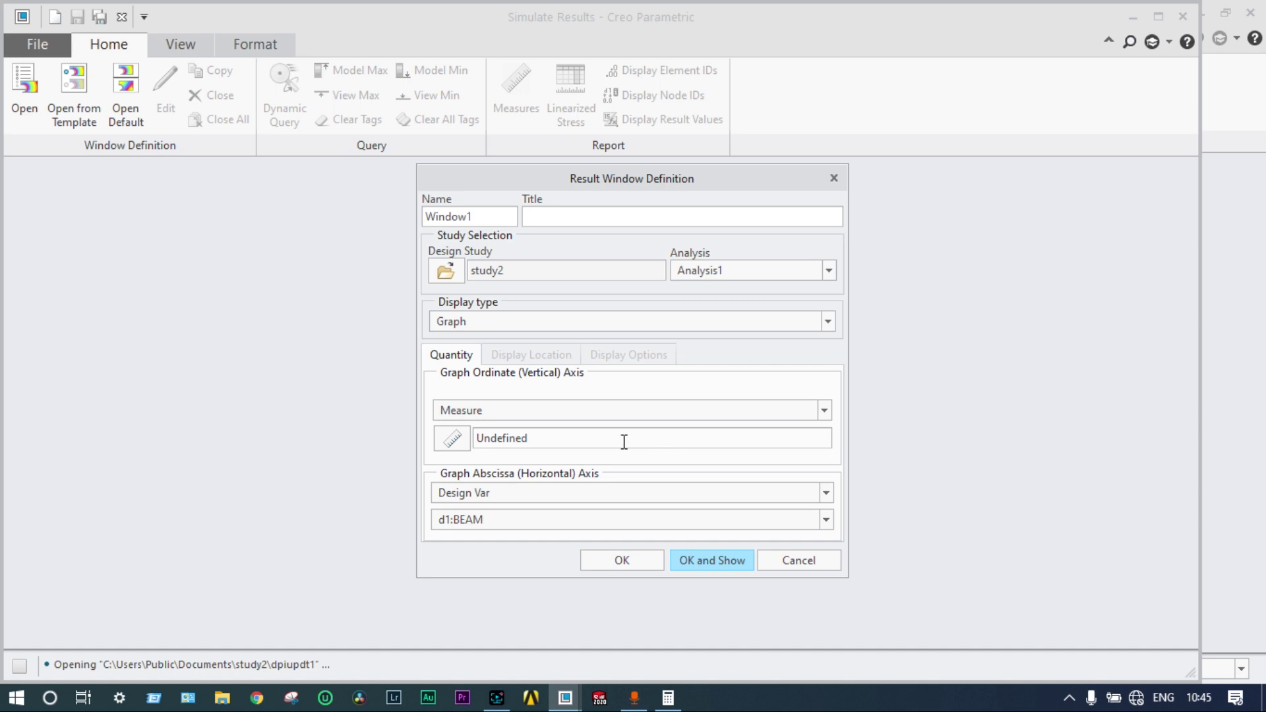
left_click(458, 443)
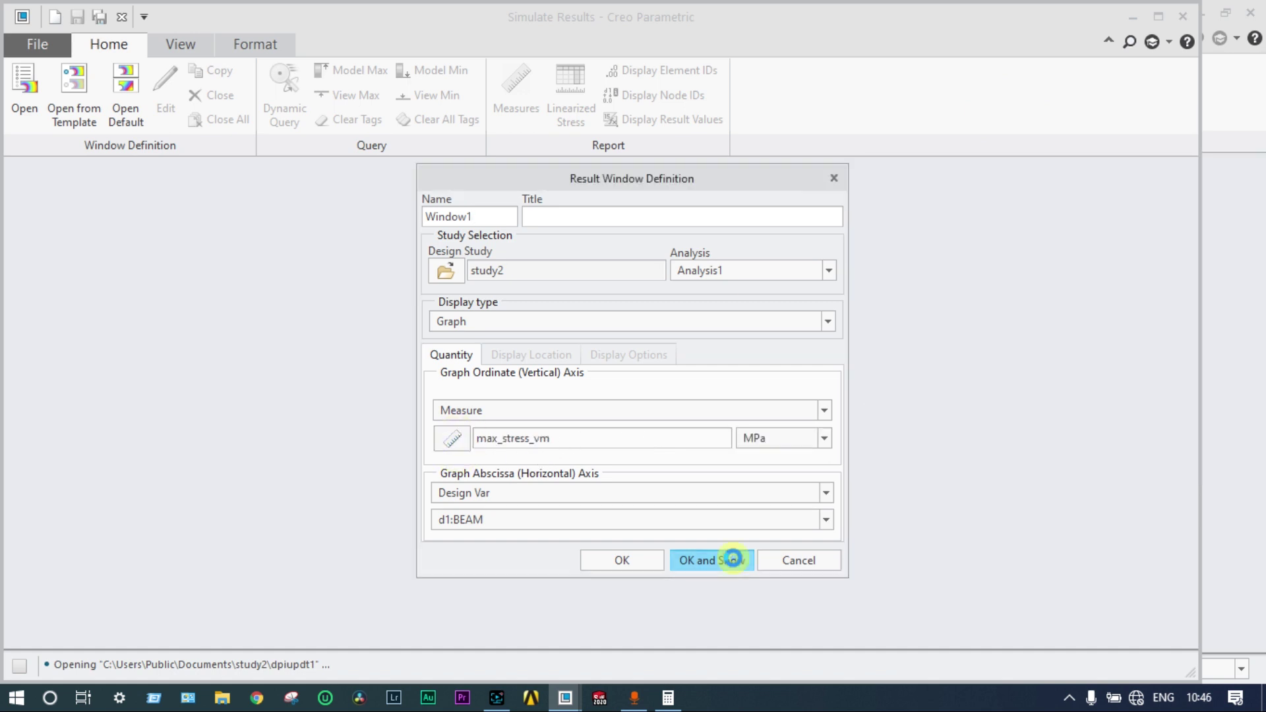
left_click(728, 558)
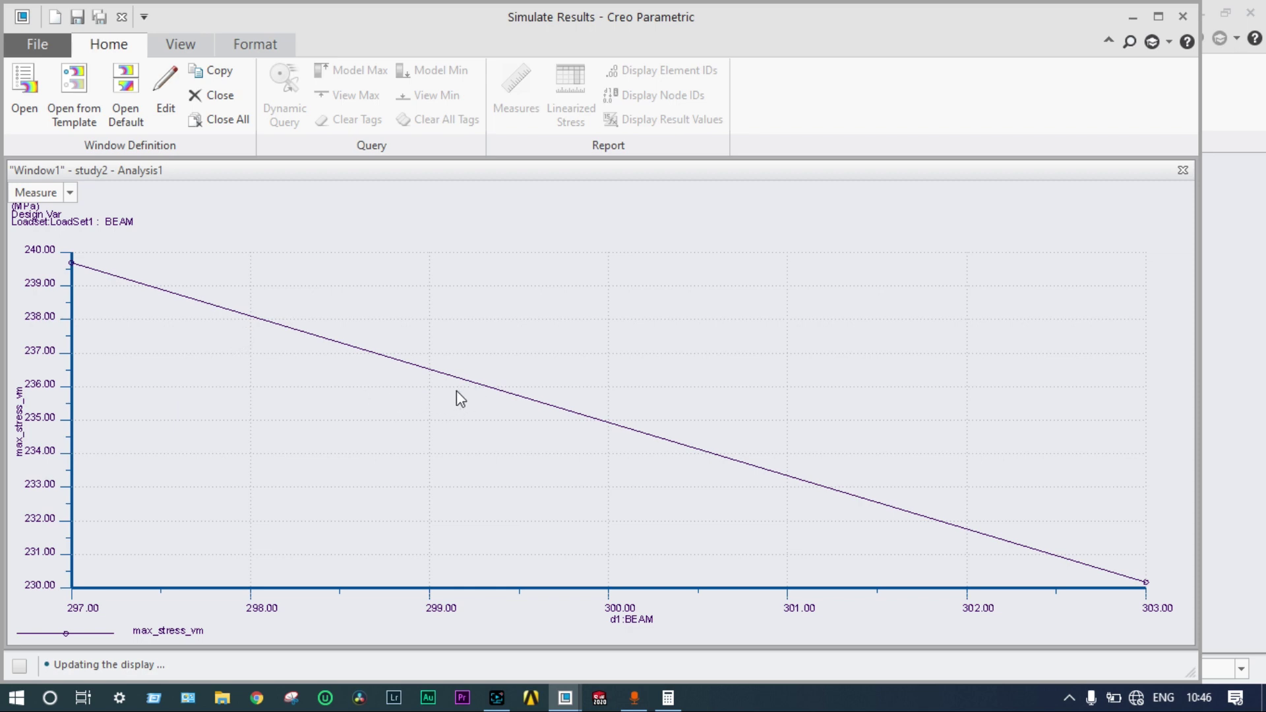
Step: Switch to Calculator, clear it, compute 239.6 - 235, and divide the difference by 3 to get the stress change per millimetre
key("alt+Tab")
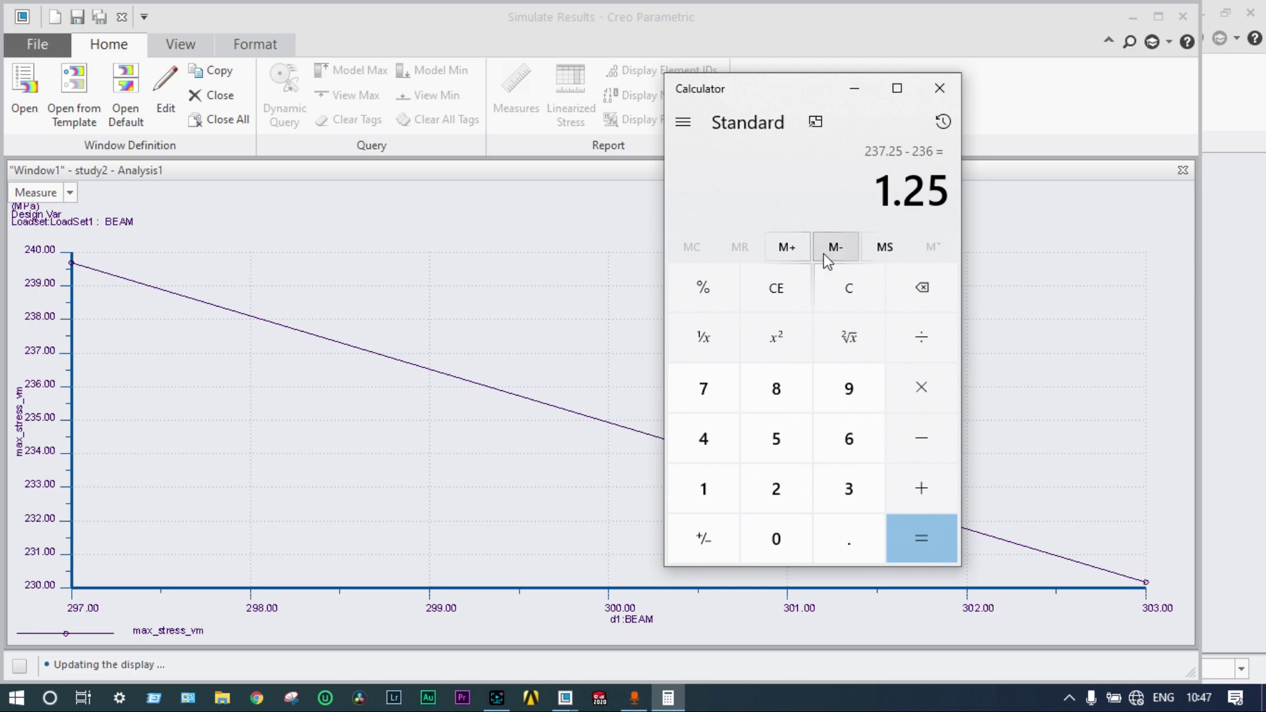
left_click(851, 294)
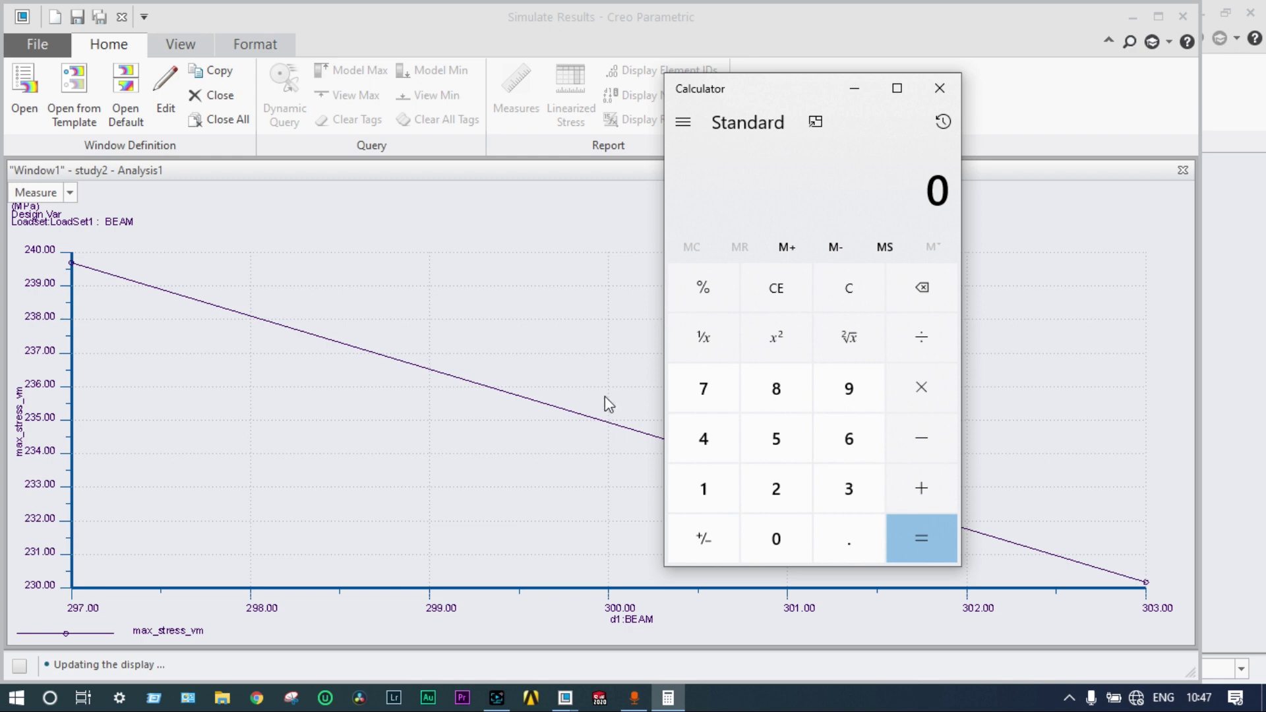
type("239.6 - ")
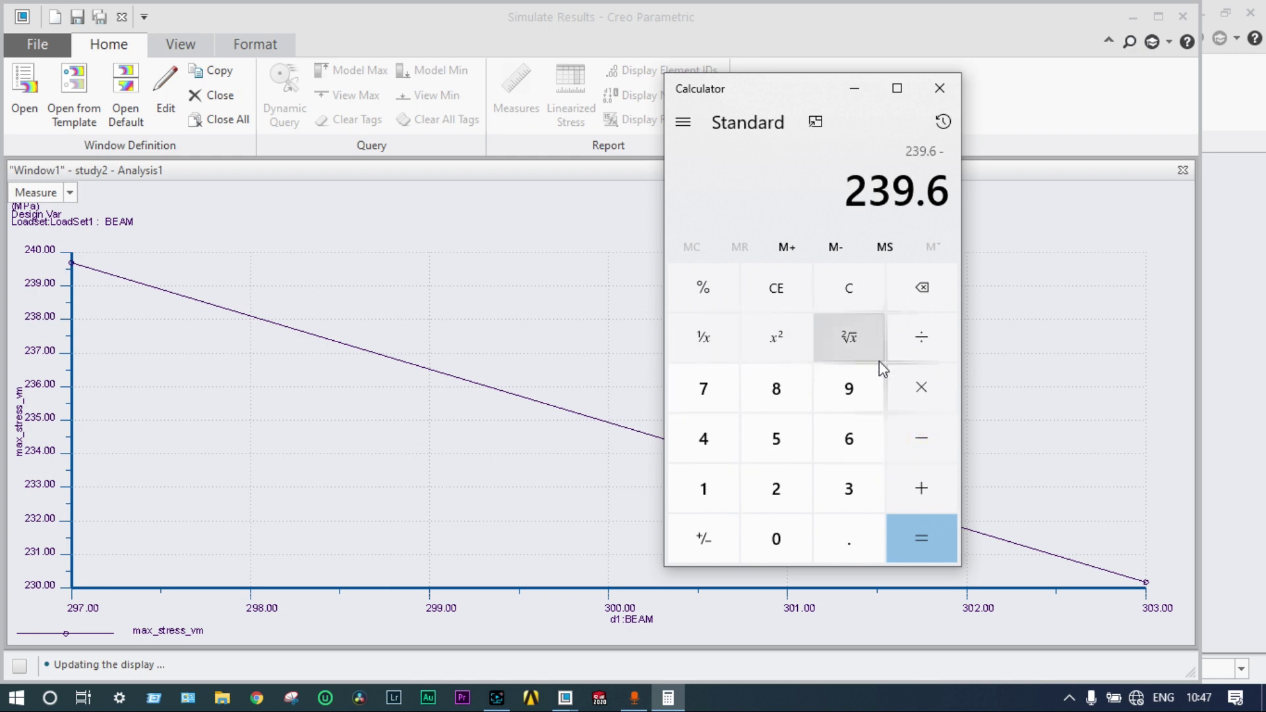
type("235")
left_click(922, 539)
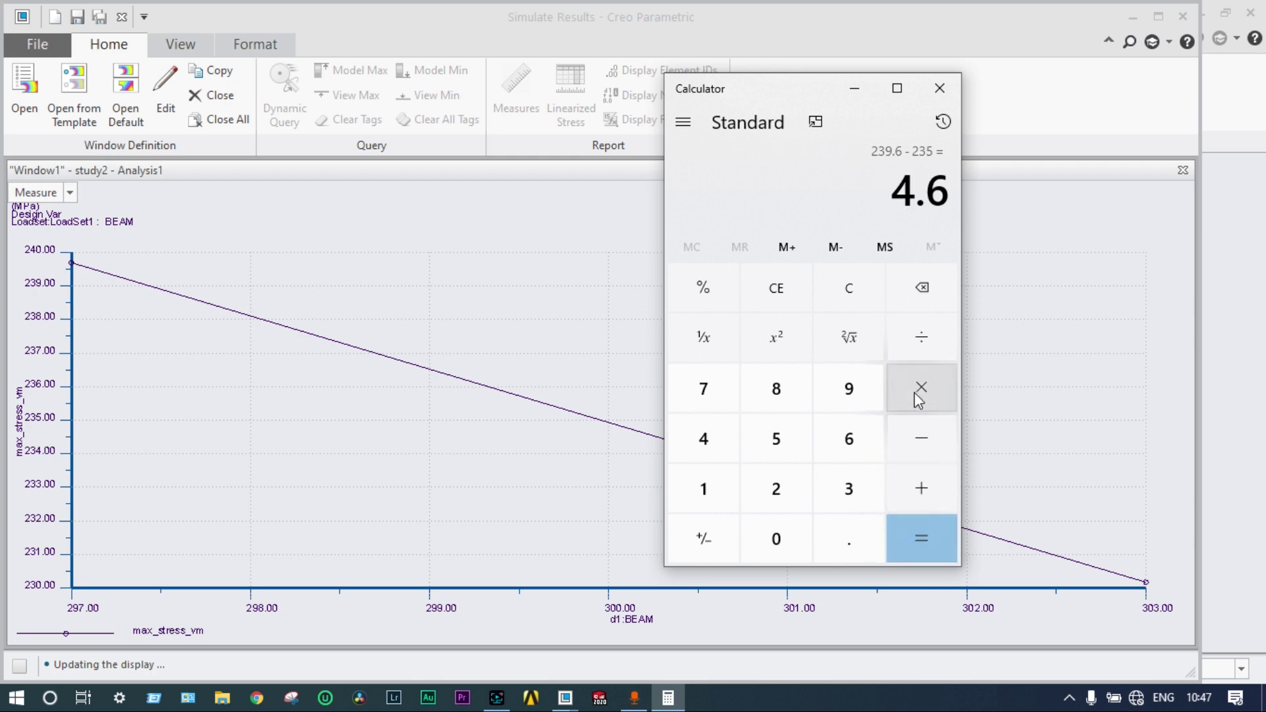
left_click(921, 340)
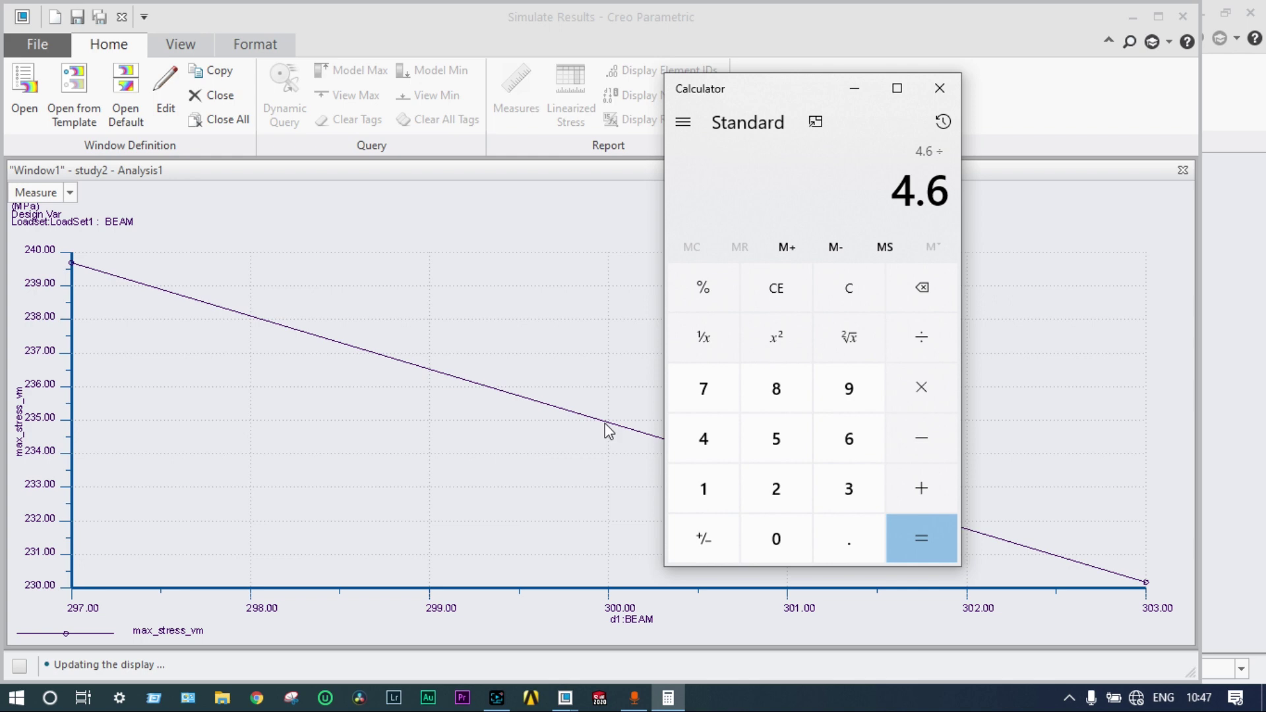
left_click(921, 340)
type("3")
left_click(920, 539)
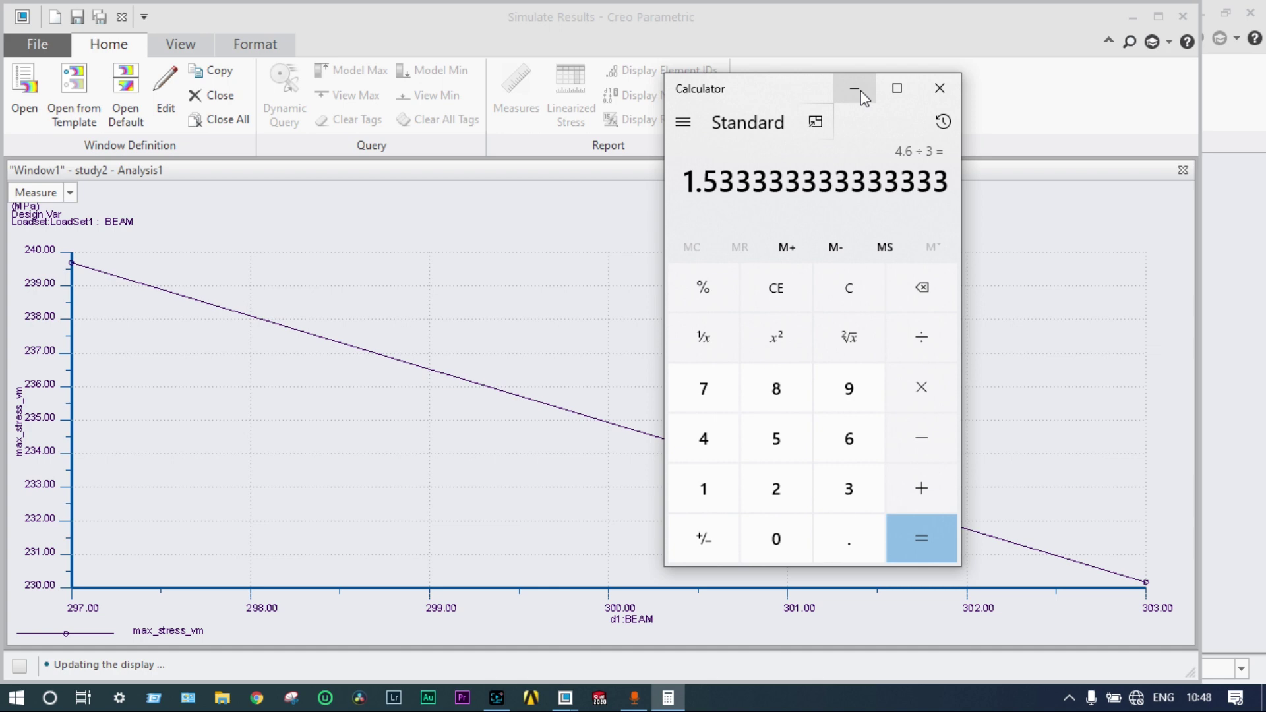
Step: Close the calculator and the study2 graph, and create a Global Sensitivity design study named study3 based on Analysis1
left_click(940, 88)
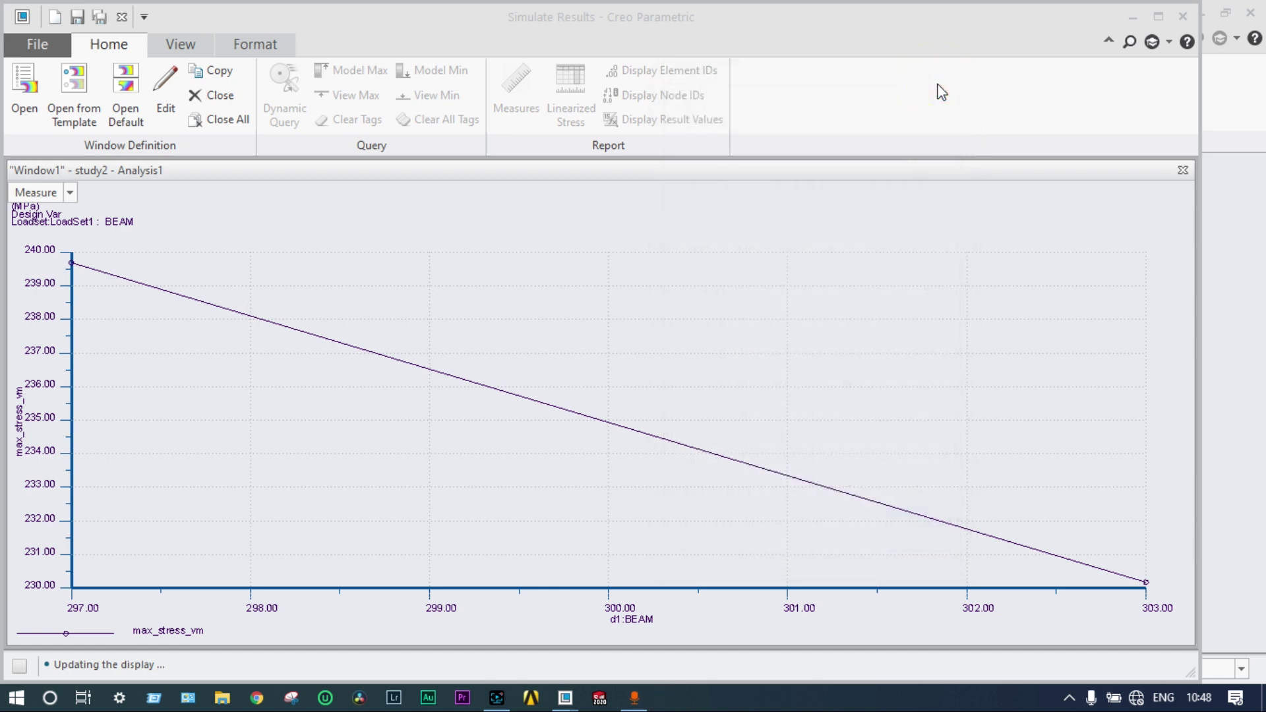
left_click(1183, 16)
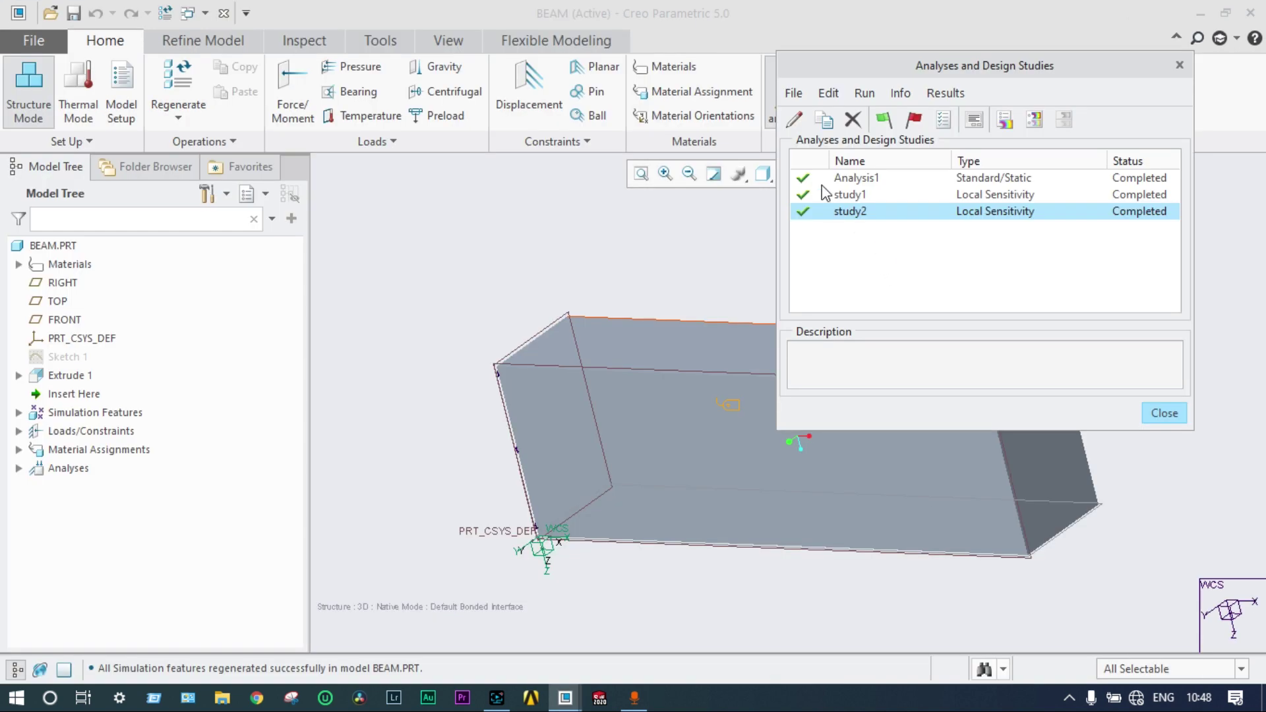
left_click(797, 94)
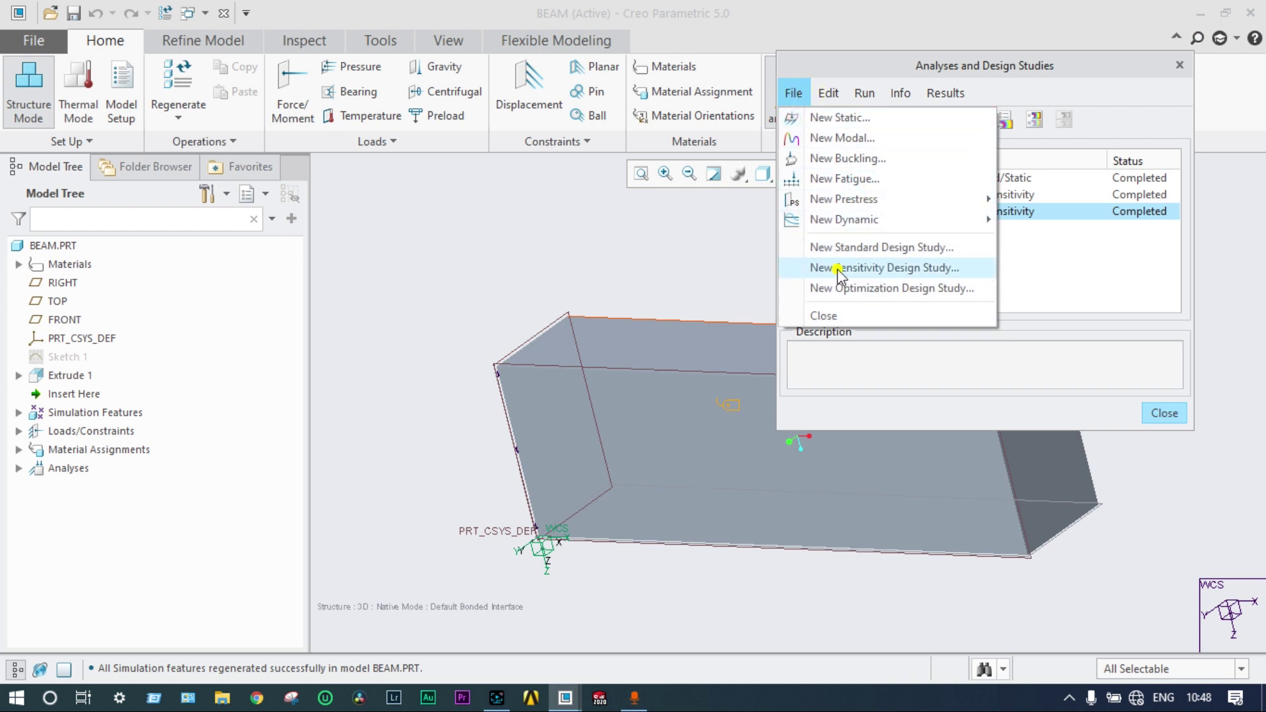
left_click(839, 270)
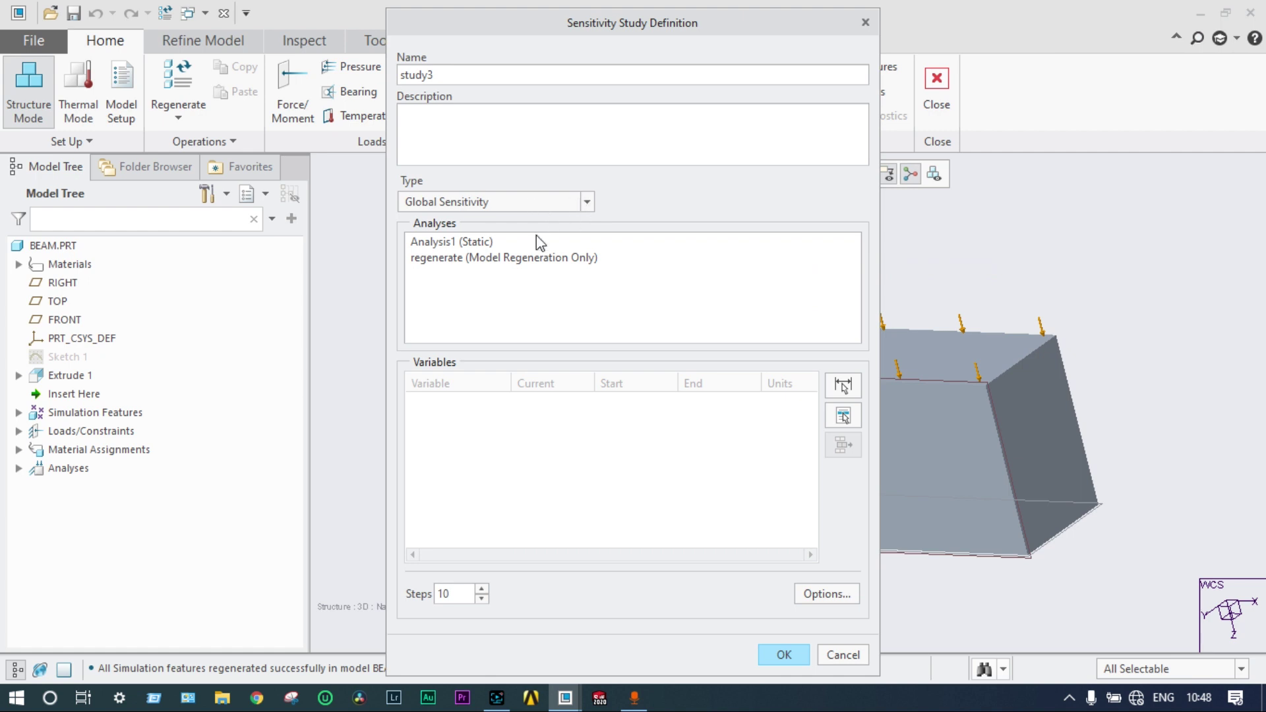
left_click(483, 246)
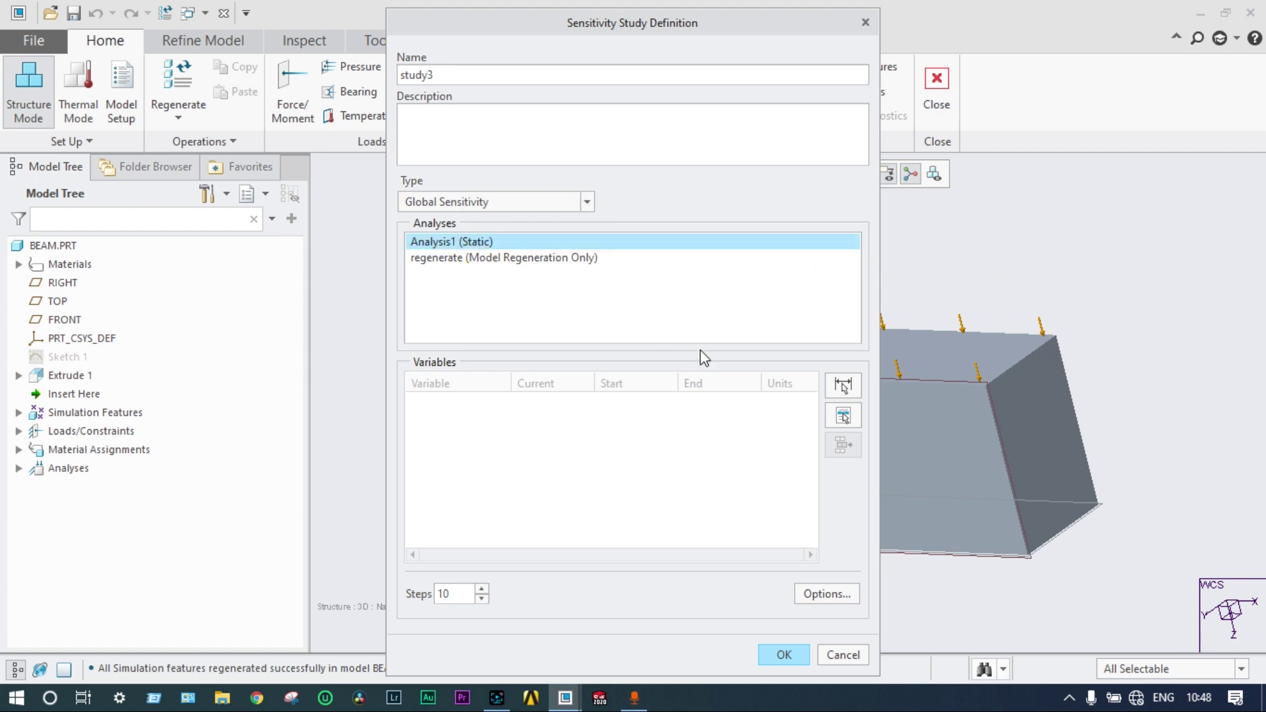
Step: Add the beam's 300 mm cross-section height as study3's variable, ranging from 200 to 400 mm in 10 steps, and accept the definition
left_click(842, 385)
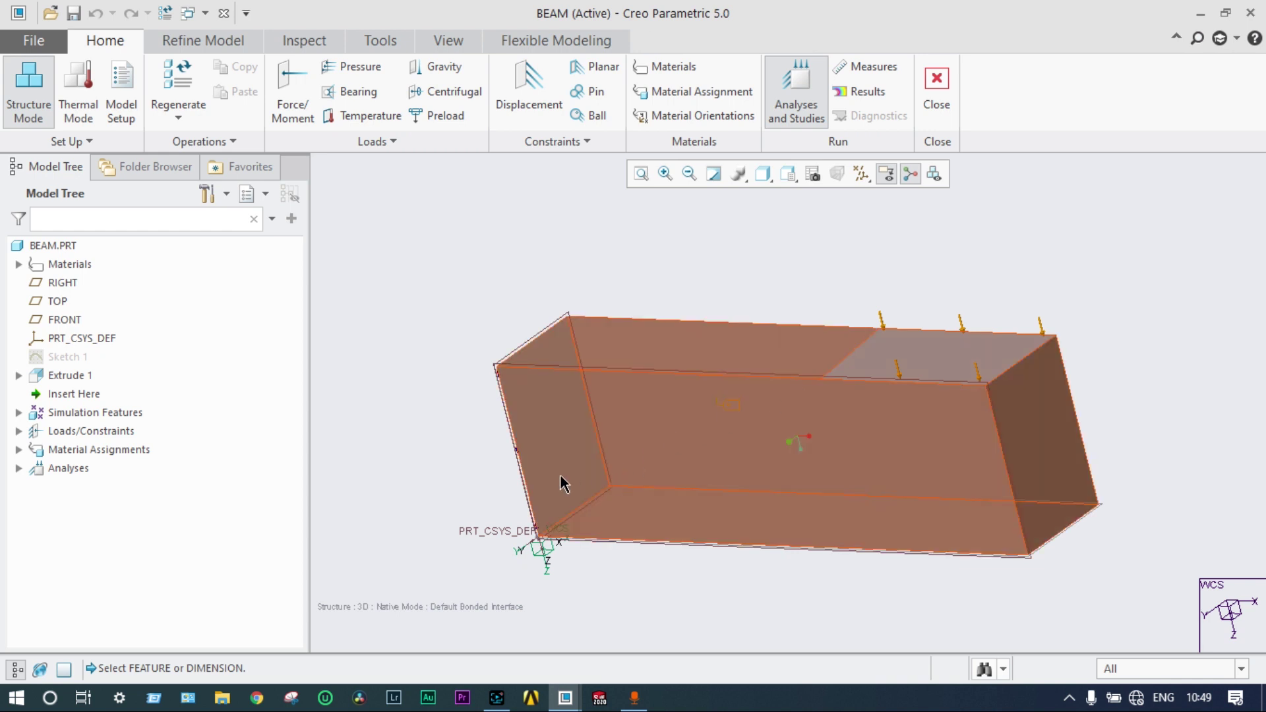
left_click(58, 356)
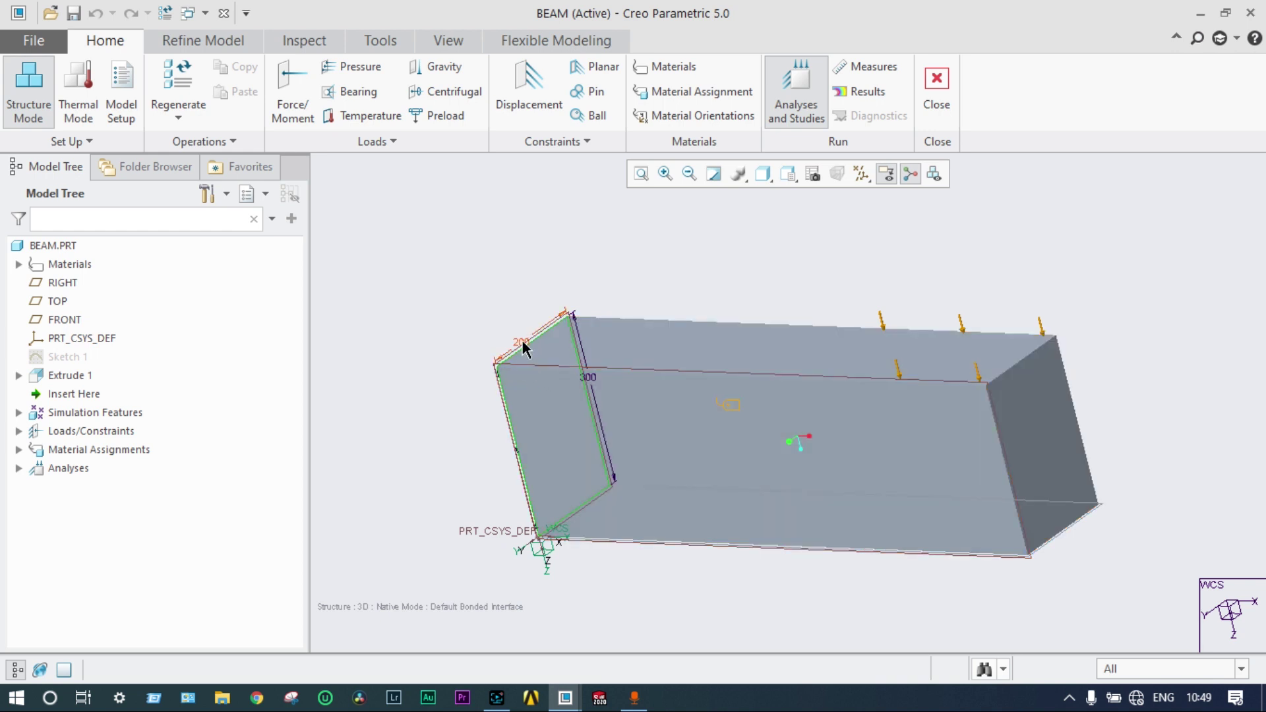
left_click(592, 381)
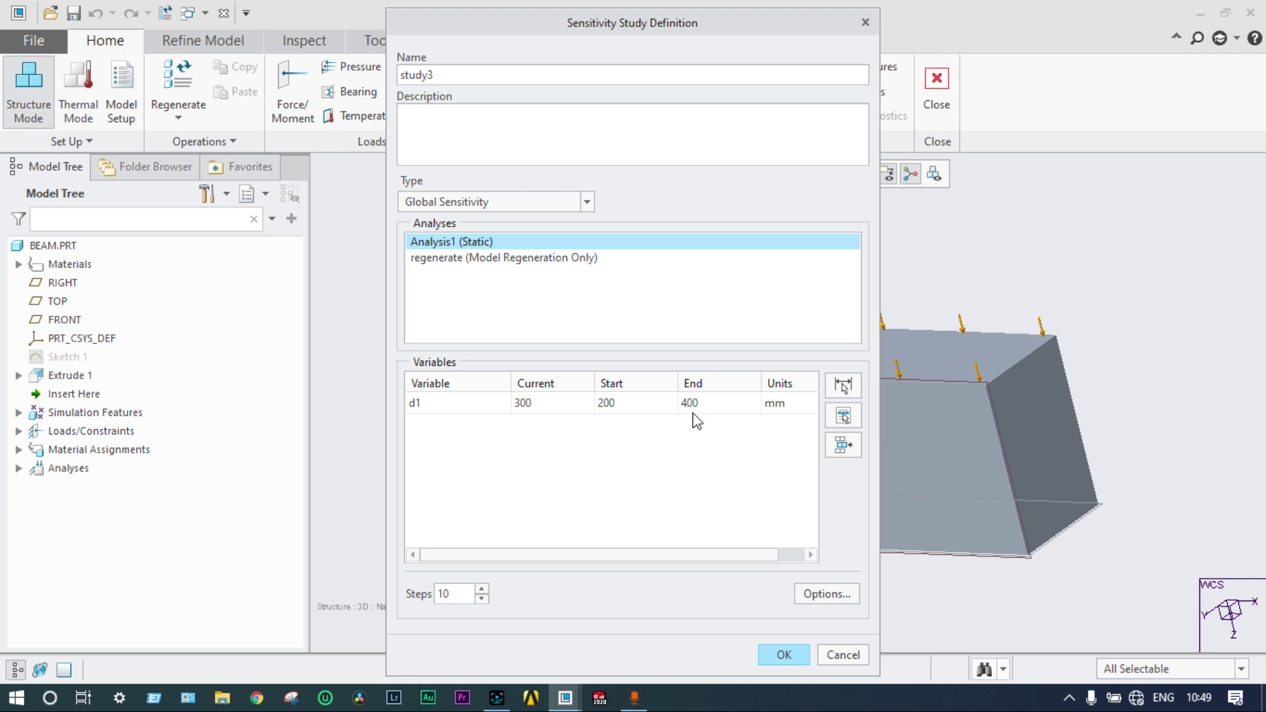
left_click(784, 655)
Step: Run study3 and graph a result measure against the design variable d1:BEAM
left_click(884, 120)
key("Return")
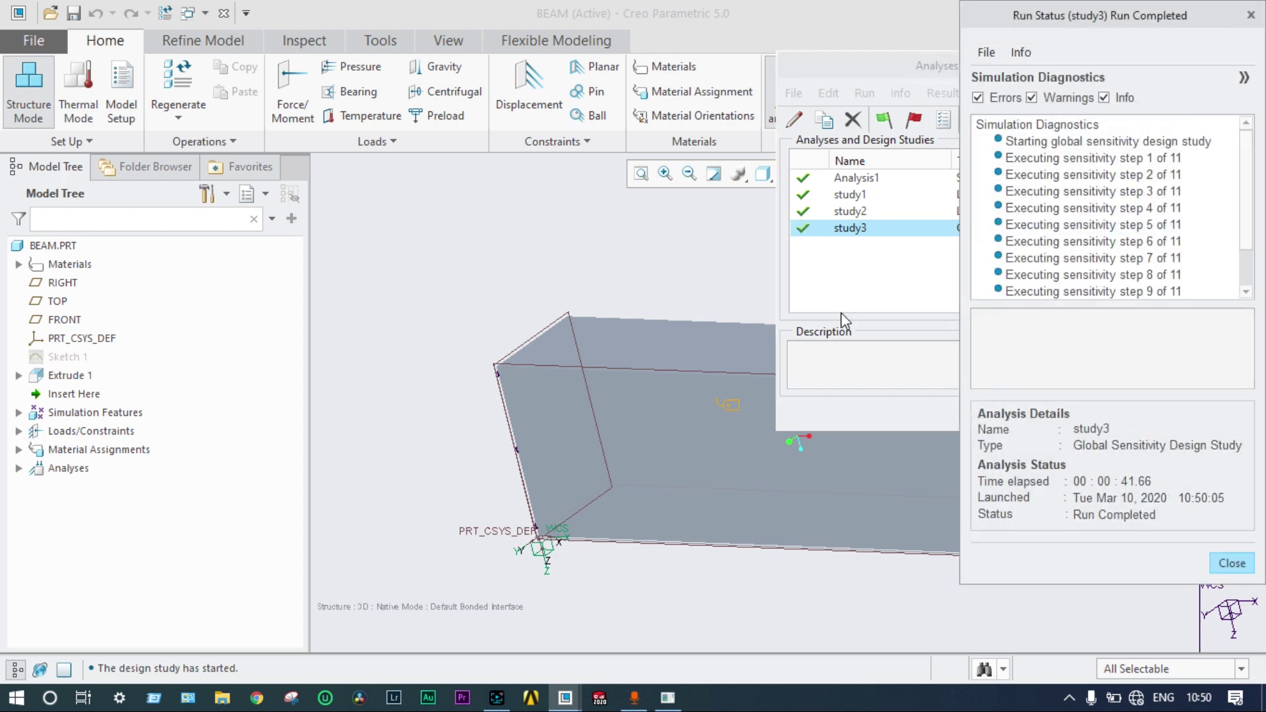
left_click(1227, 564)
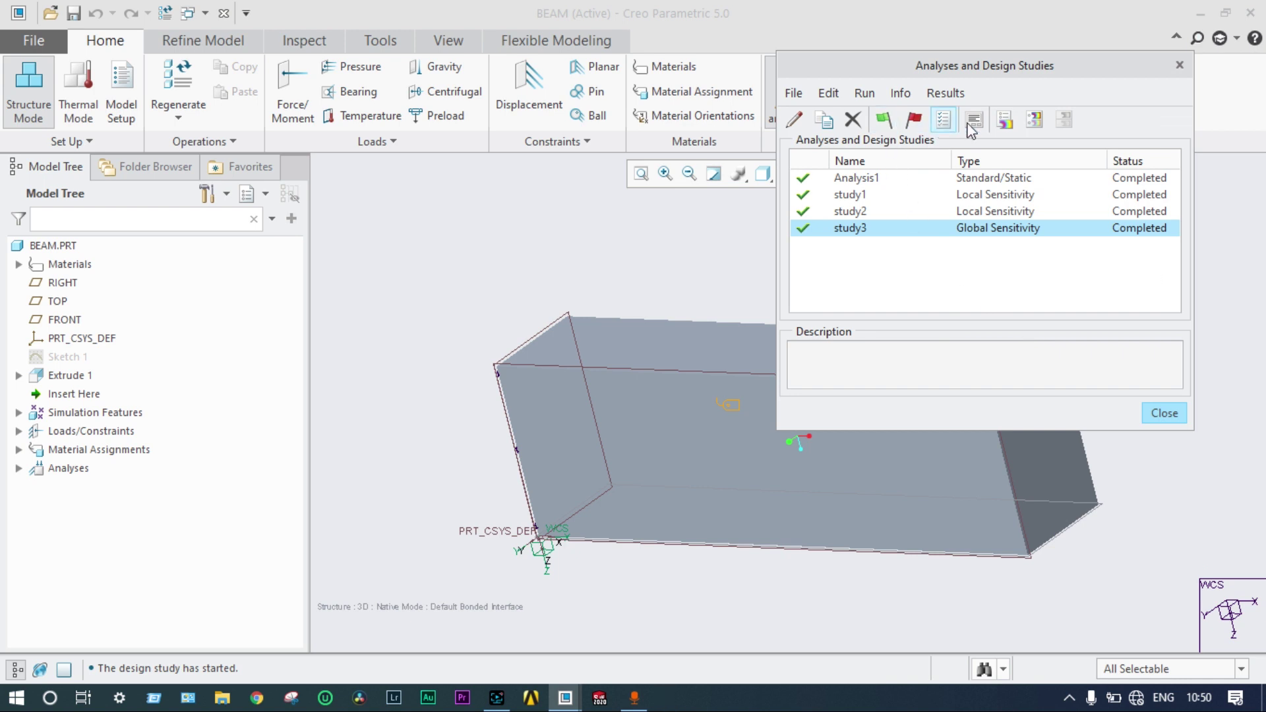
left_click(1003, 120)
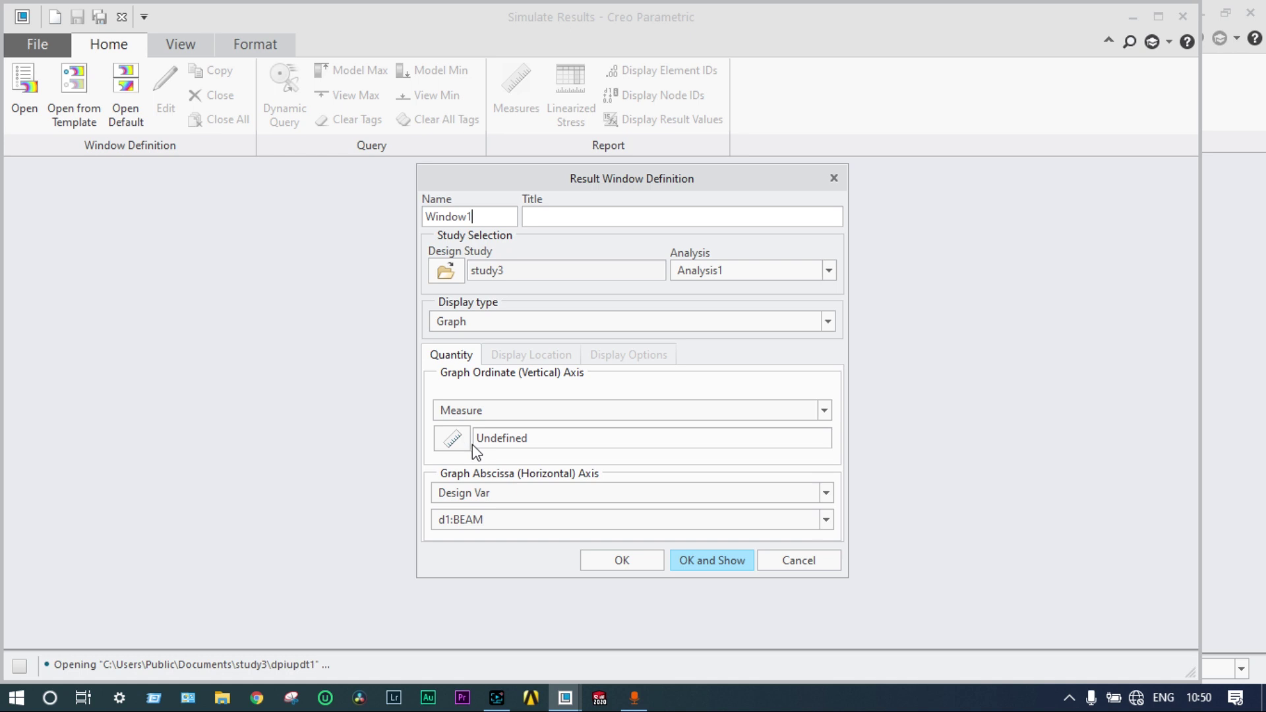
left_click(452, 439)
left_click(1158, 492)
left_click(710, 560)
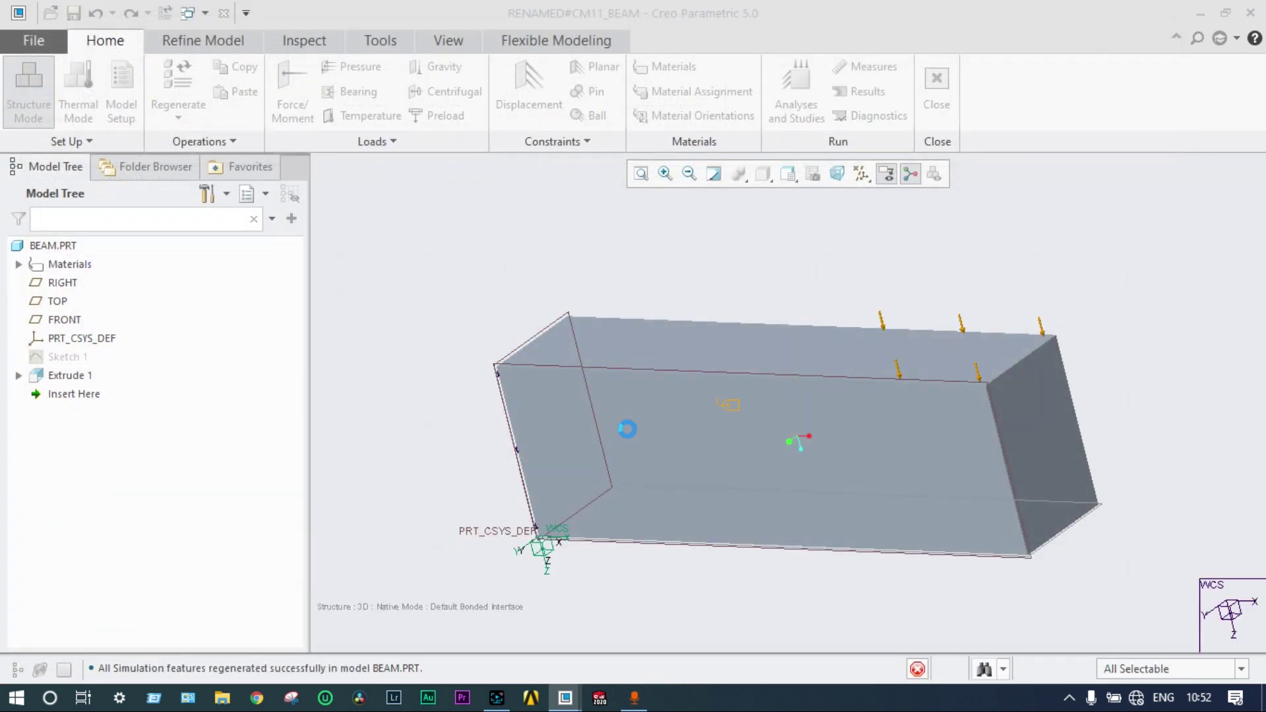
Step: Create an optimization study named study4 that minimizes total_mass, with the design limit max_stress_vm < 150 N/mm^2
left_click(793, 92)
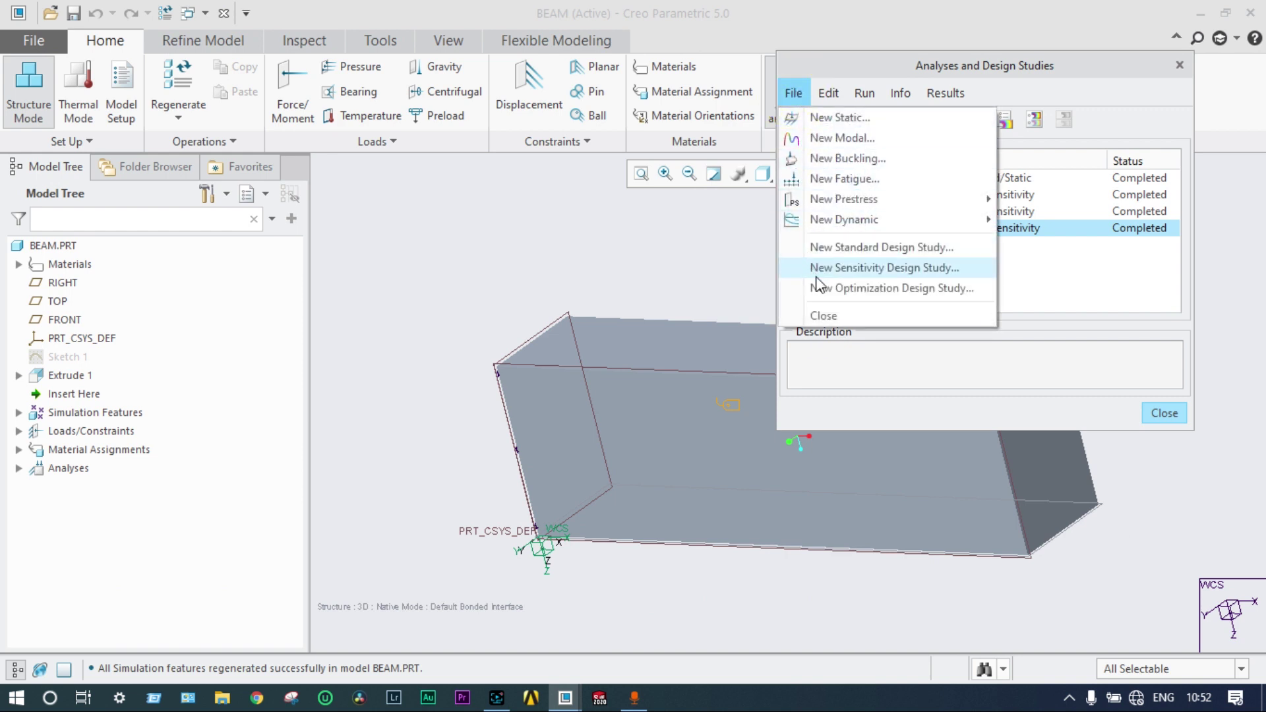
left_click(840, 287)
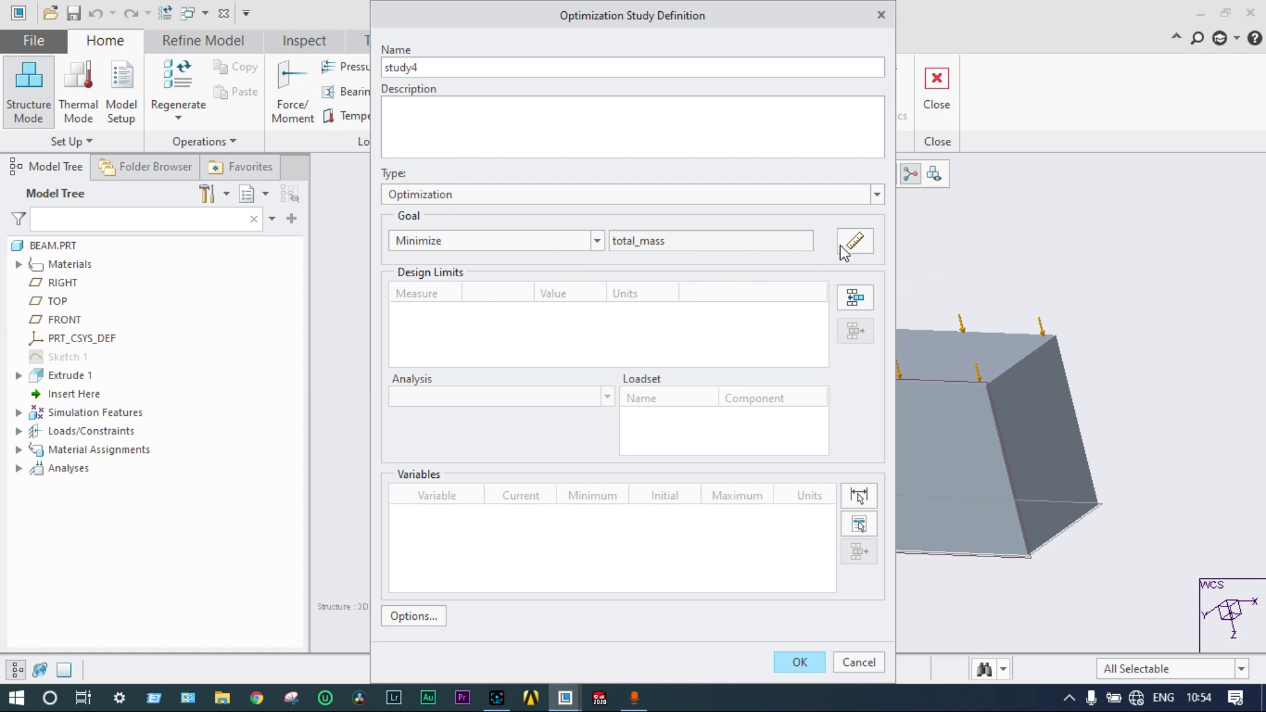
left_click(856, 297)
left_click_drag(1043, 236, 1051, 337)
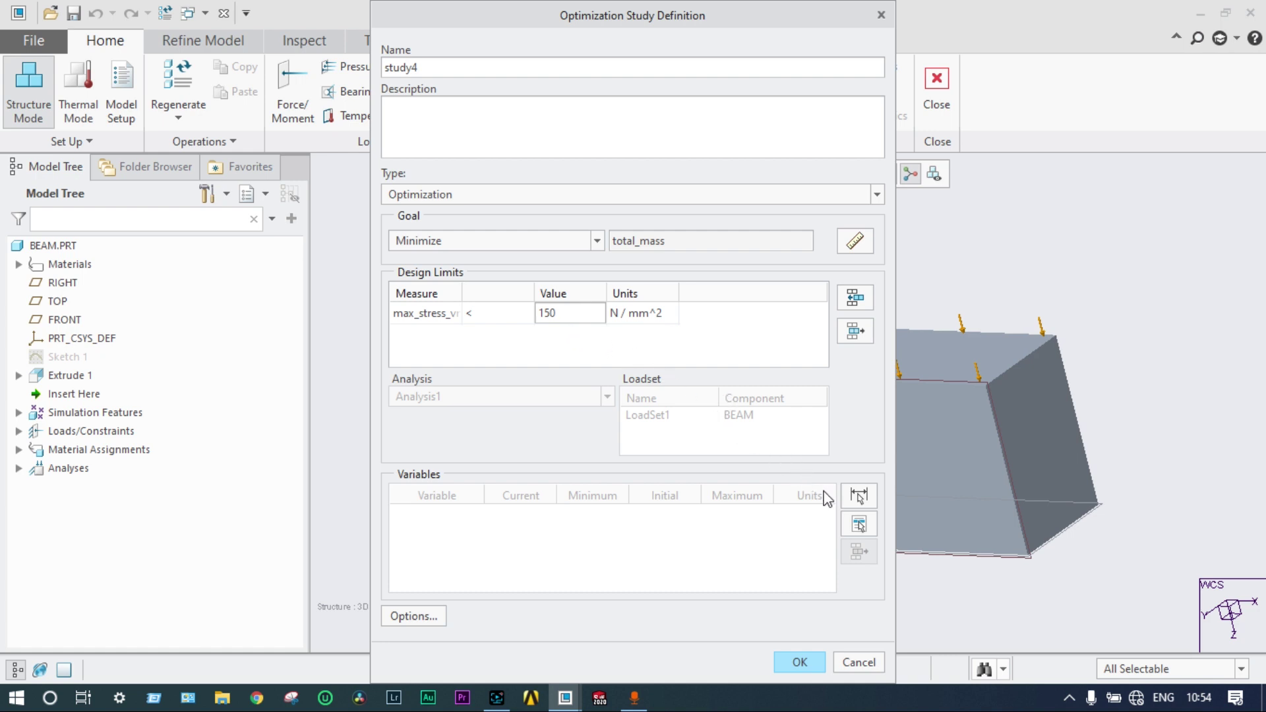
Step: Add the beam's 300 mm height as study4's variable with minimum 200, initial 300 and maximum 400 mm, and accept the definition
left_click(858, 496)
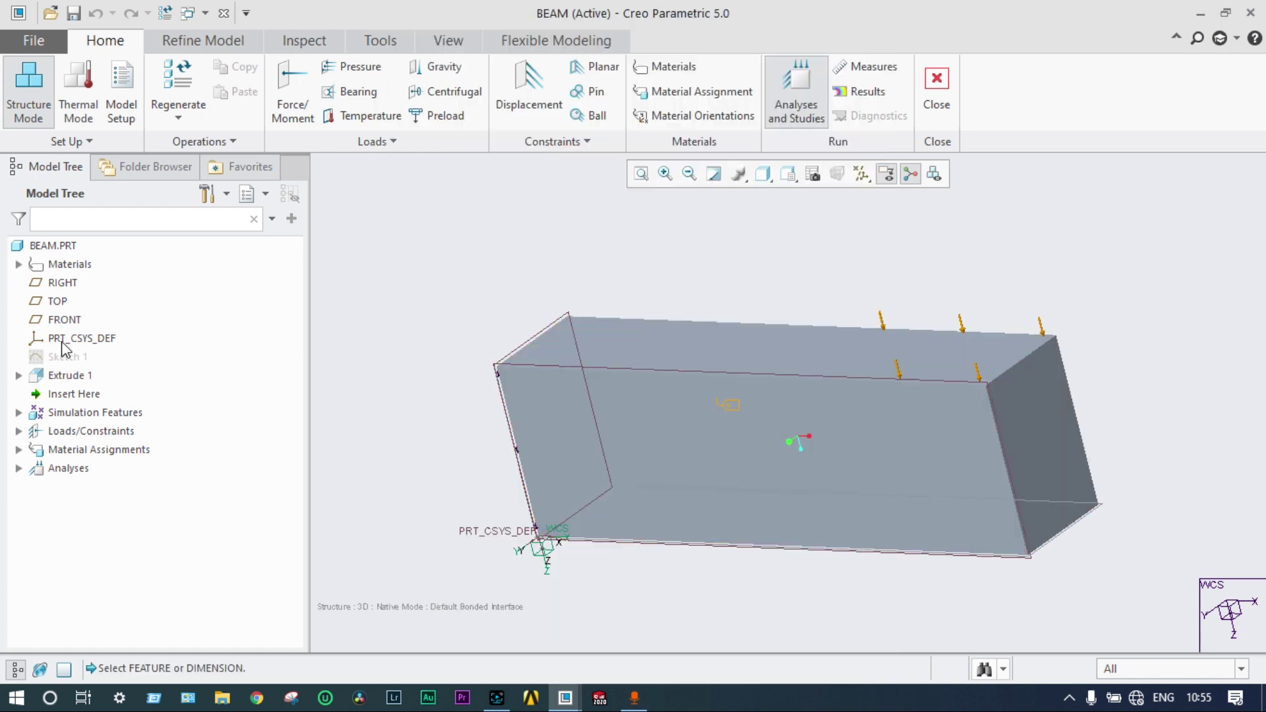
left_click(66, 358)
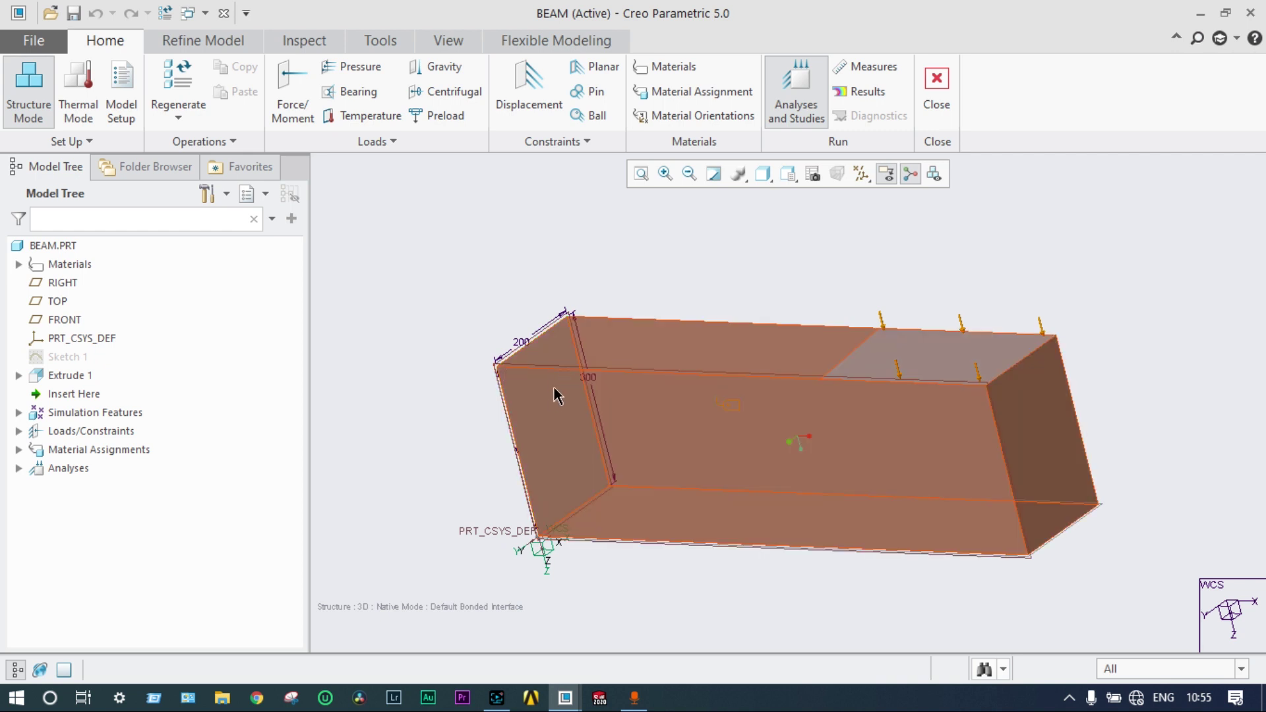
left_click(593, 395)
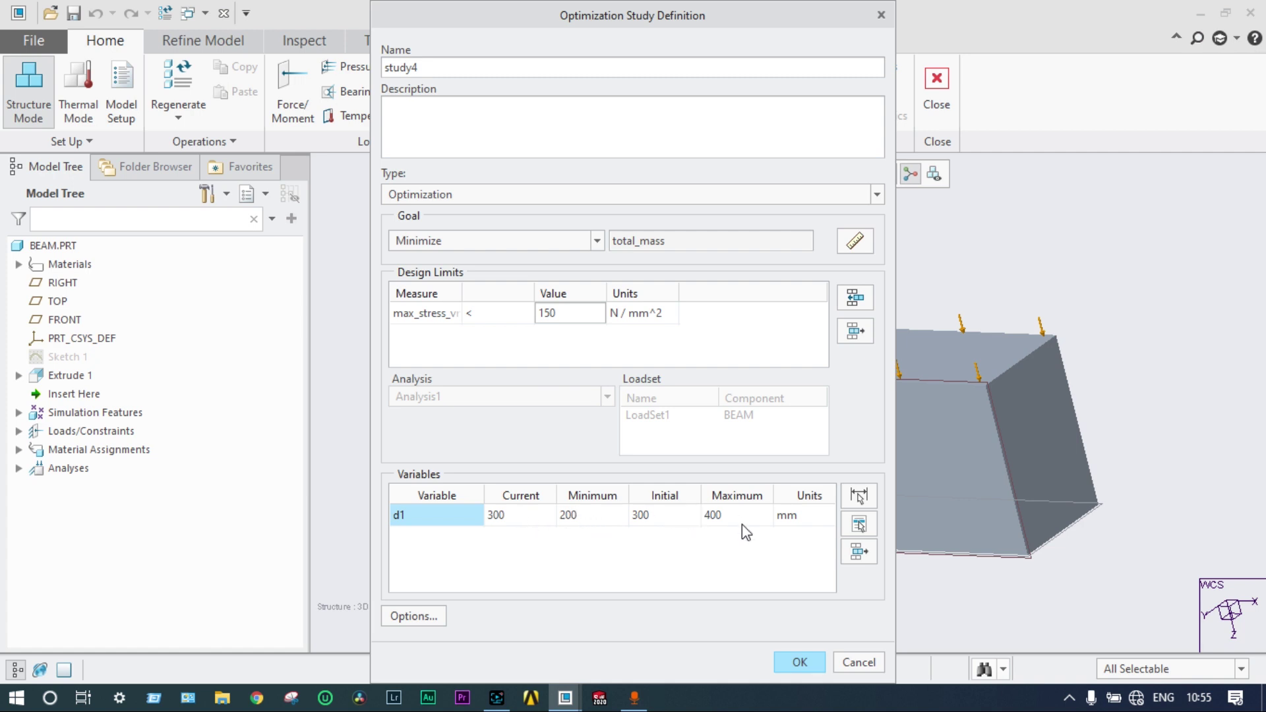
left_click(799, 661)
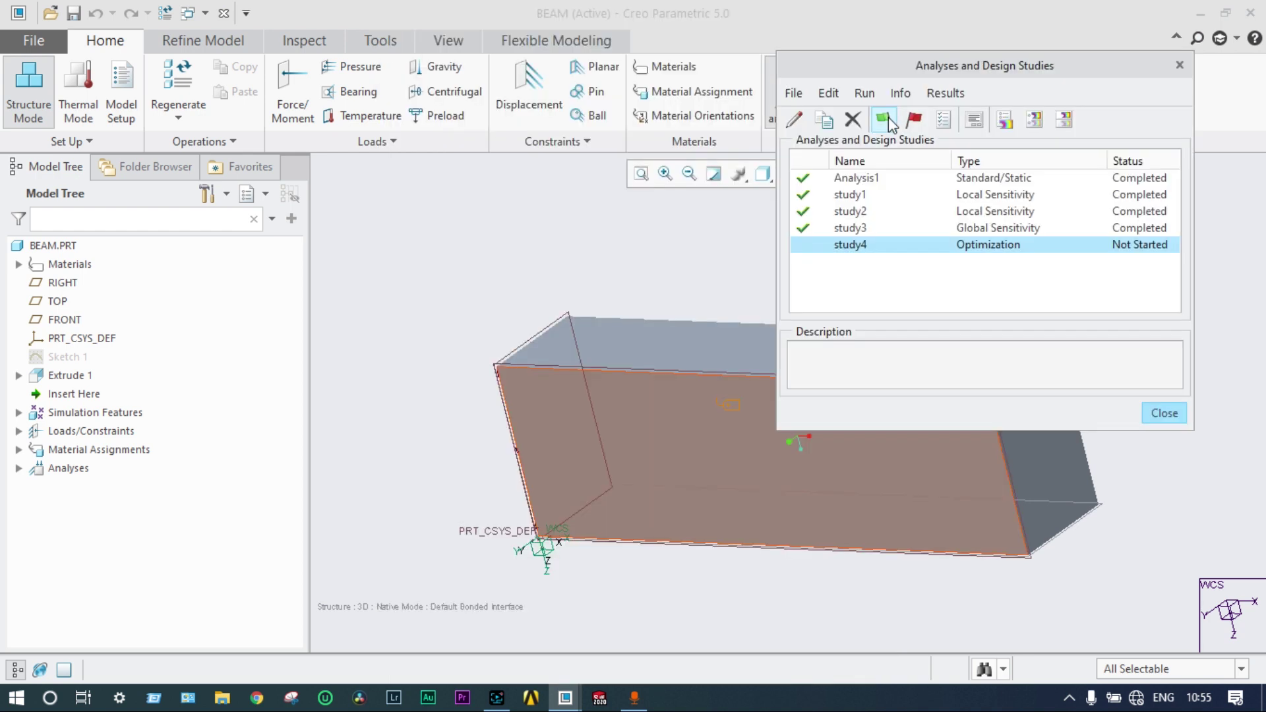
Step: Run study4 and review the optimization iterations' height, goal and stress limit values in its run status summary
left_click(885, 118)
key("Return")
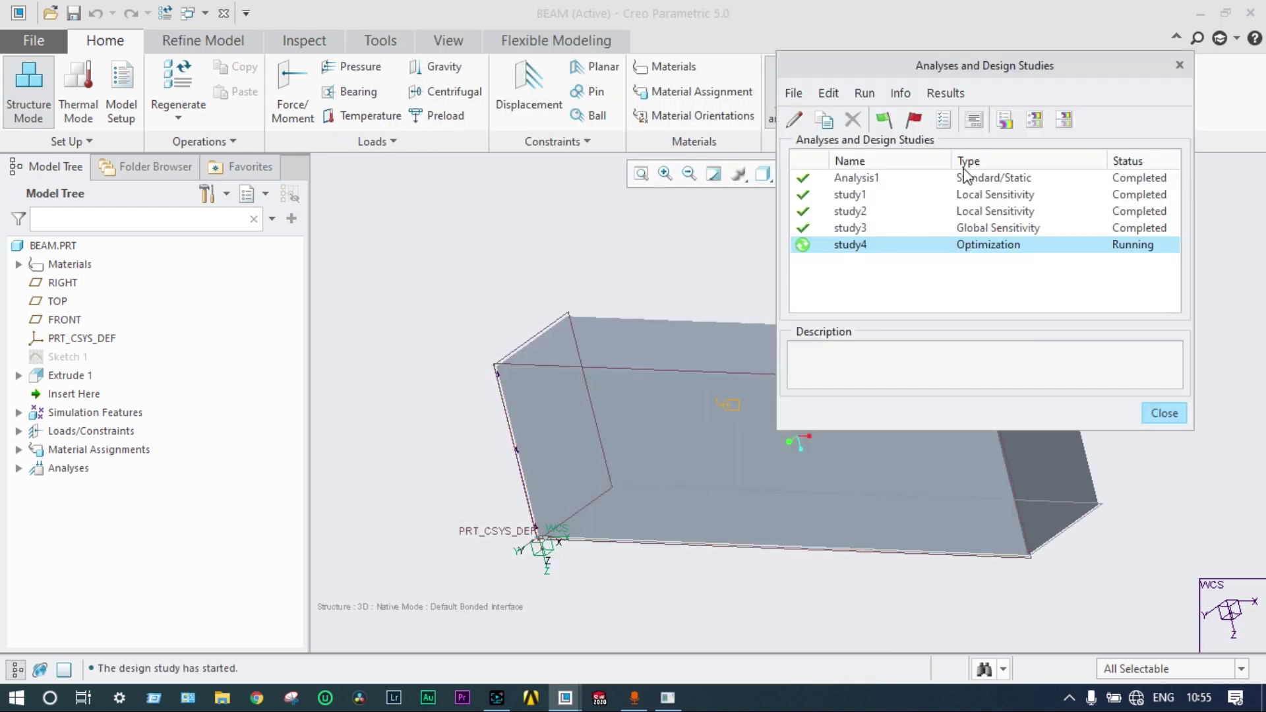
left_click(945, 121)
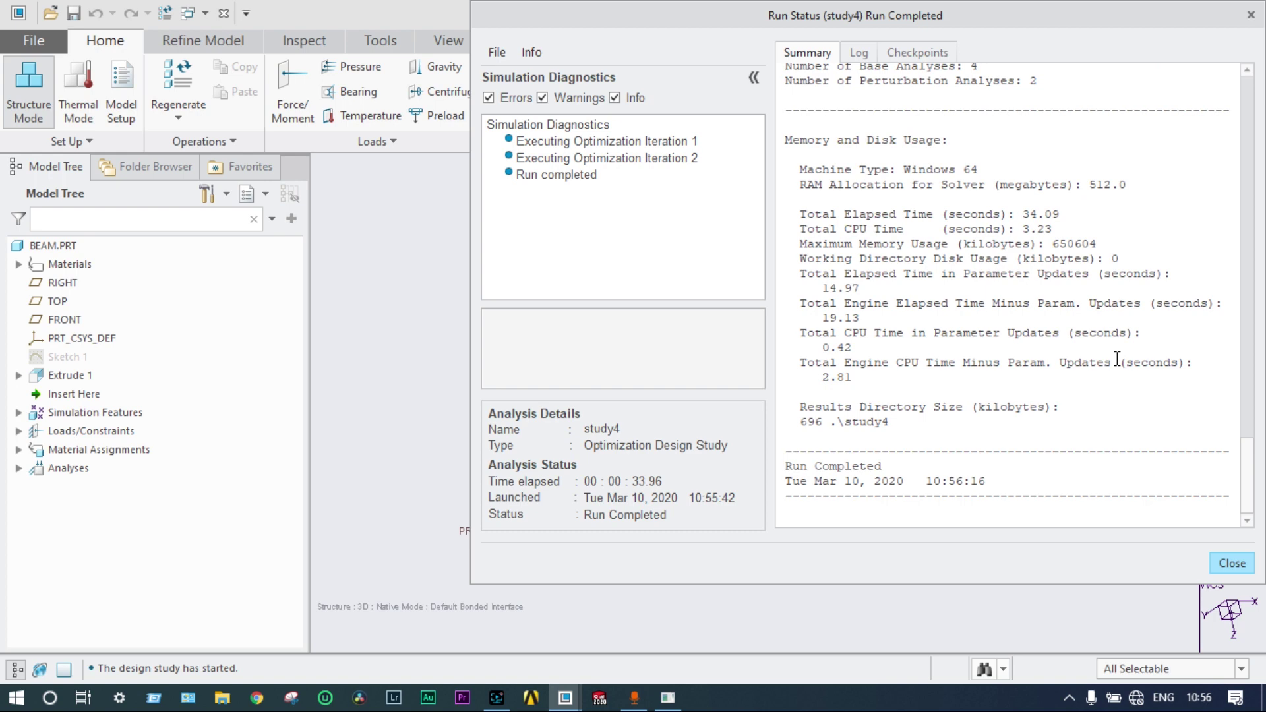
left_click_drag(1246, 474, 1258, 369)
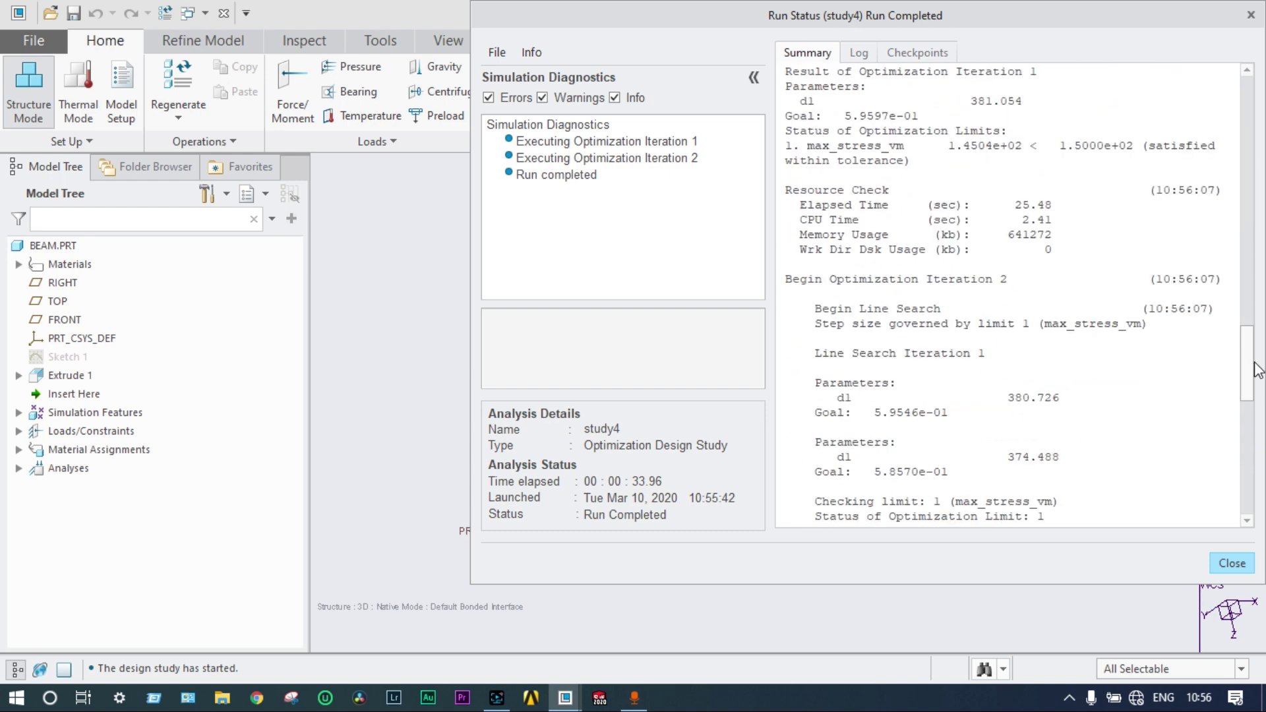
scroll(1255, 370, "down", 1)
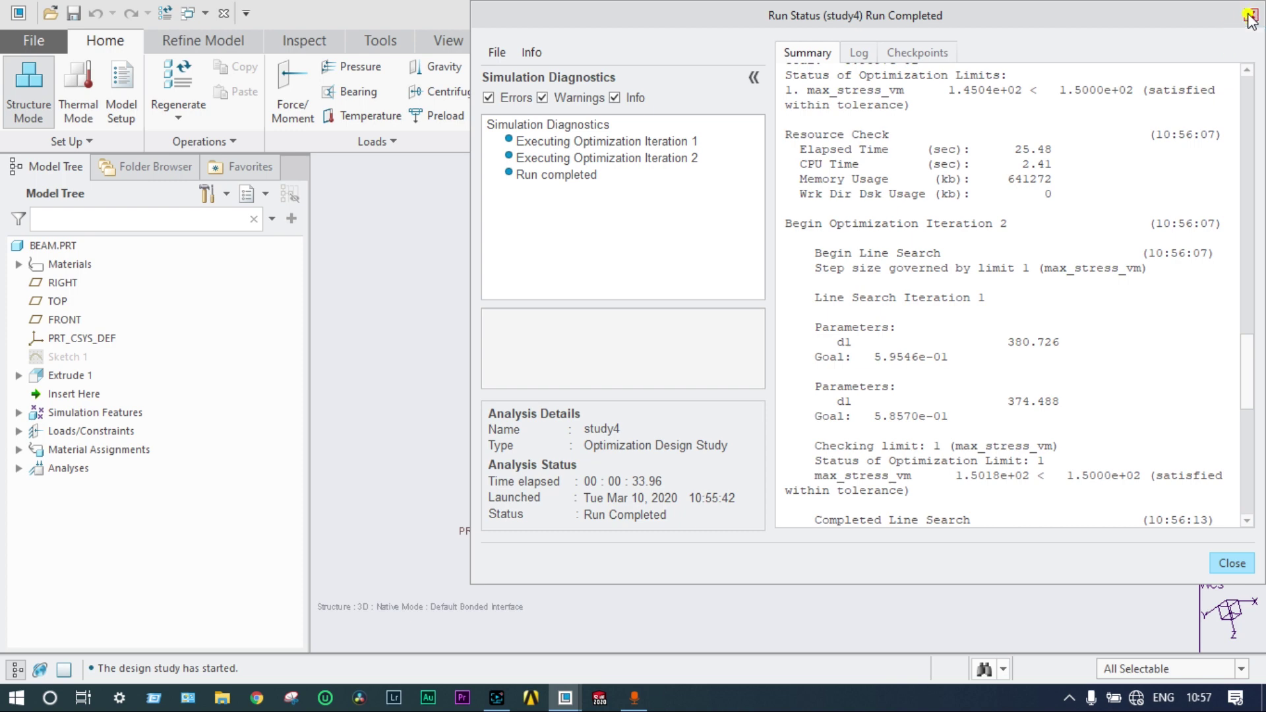
left_click(1250, 14)
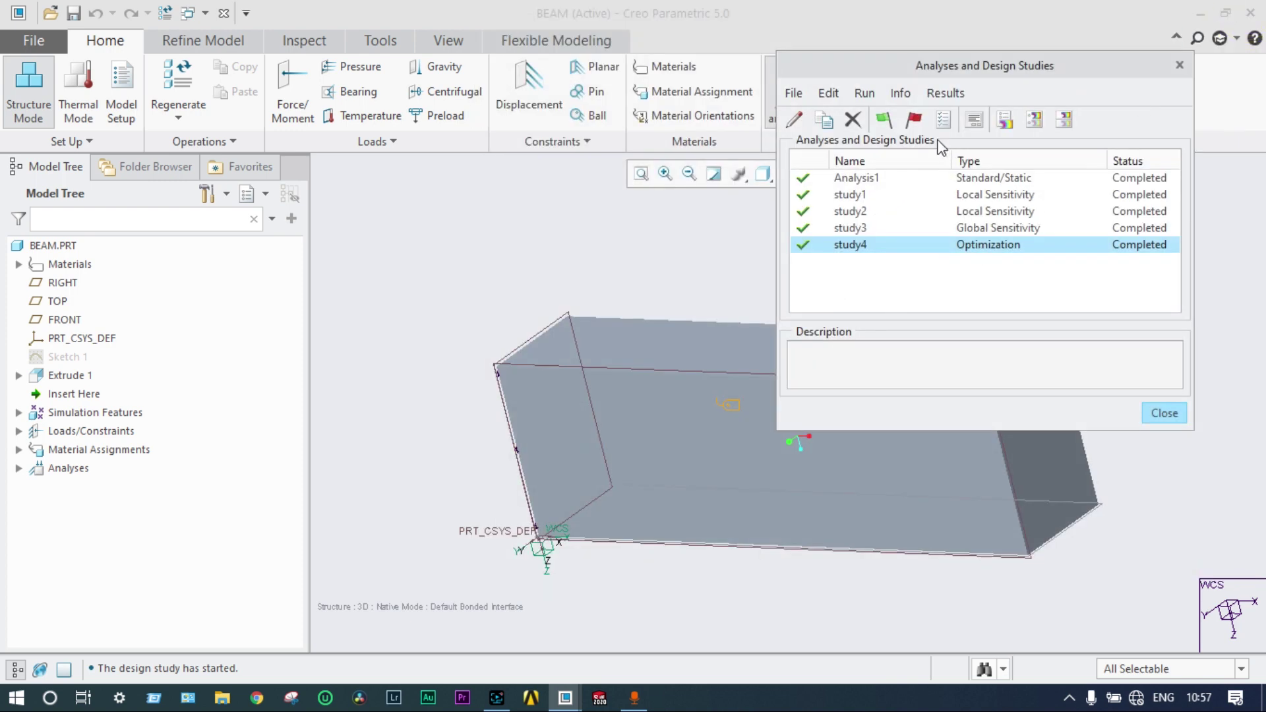
Step: Display study4's von Mises stress in MPa as a fringe plot of the optimized beam
left_click(1004, 119)
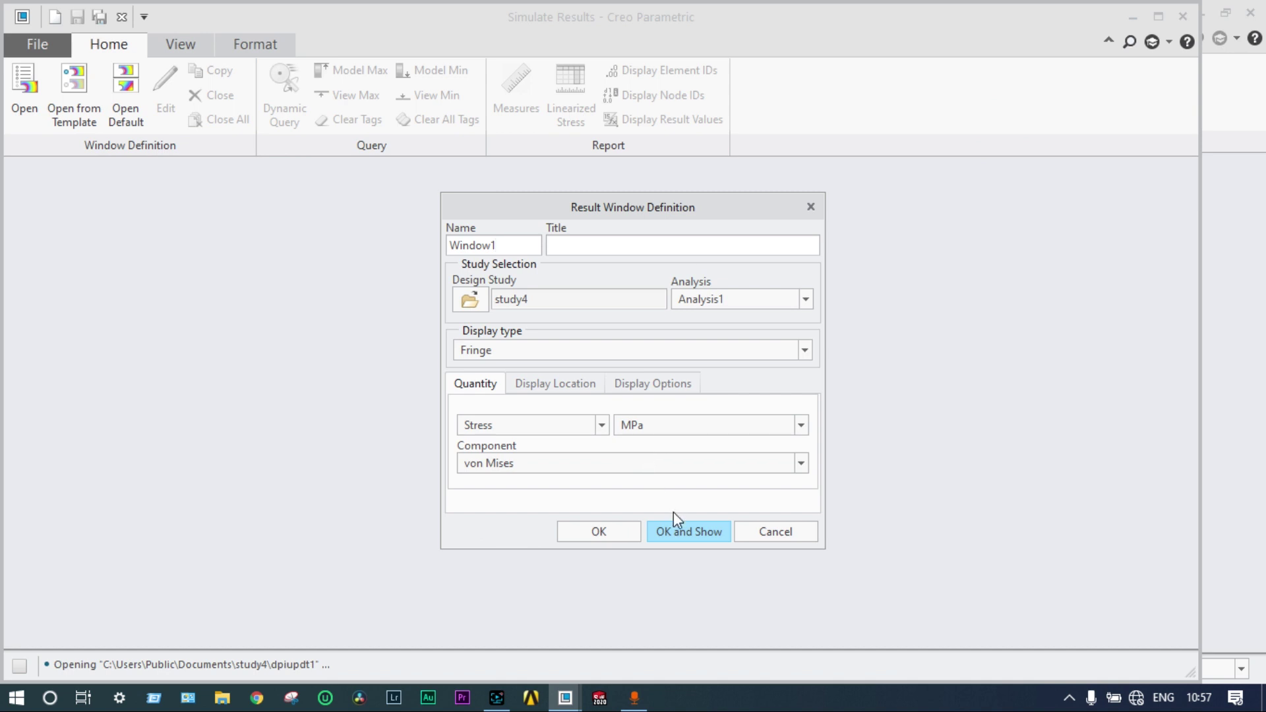
left_click(686, 533)
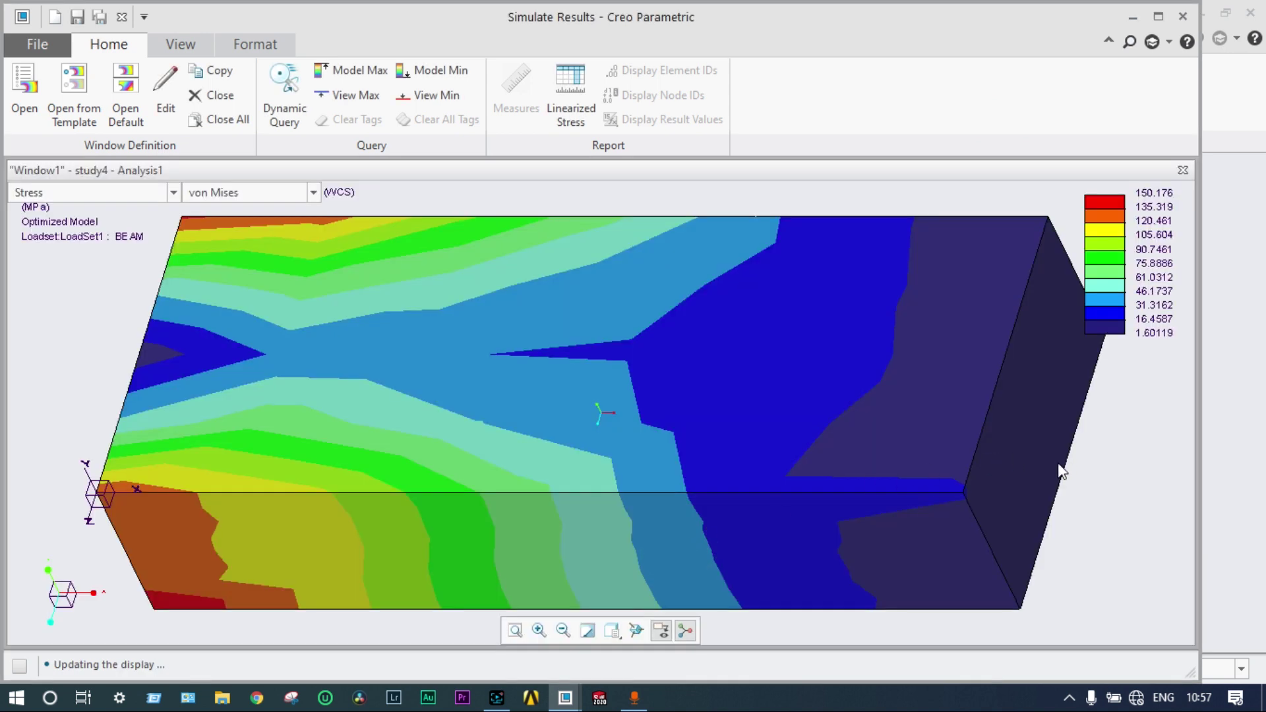